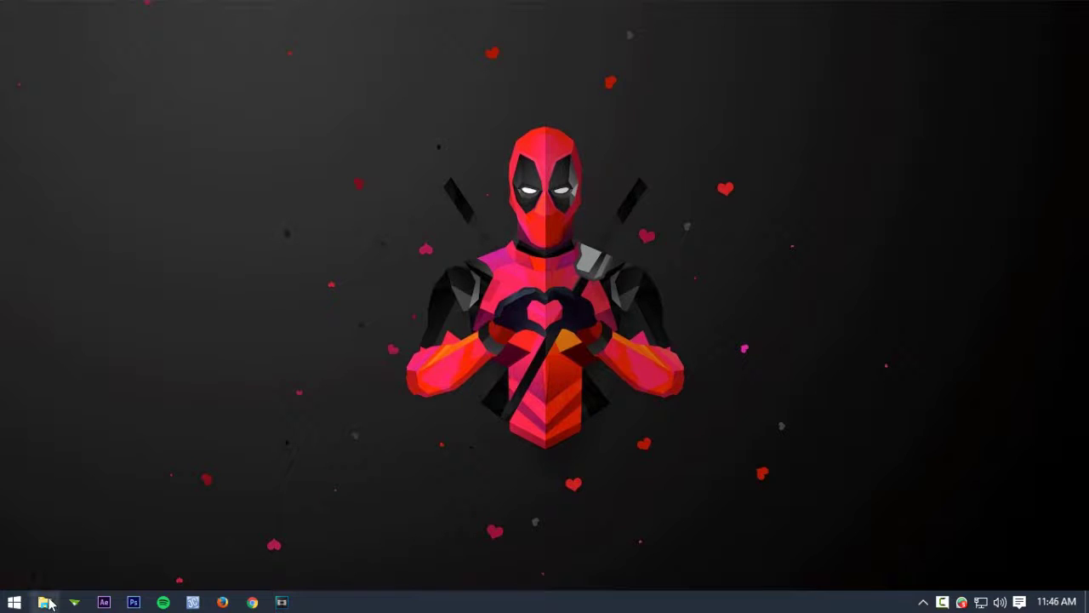
- Open the Intro Tutorial #1 asset folder in Explorer, minimise it, and return to Vegas Pro
left_click(45, 602)
left_click_drag(197, 212, 549, 75)
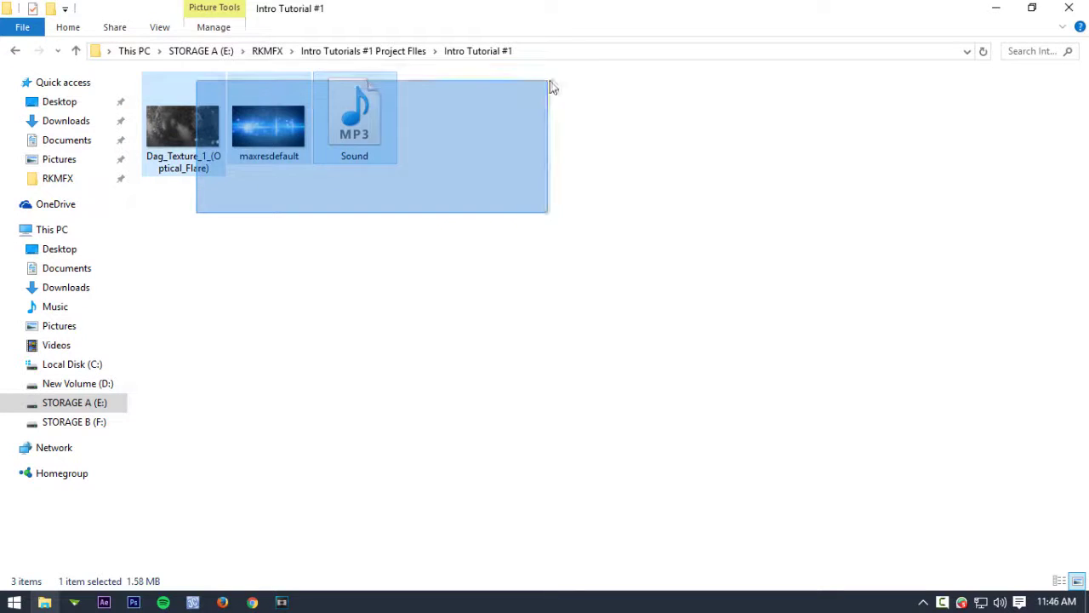
left_click(498, 159)
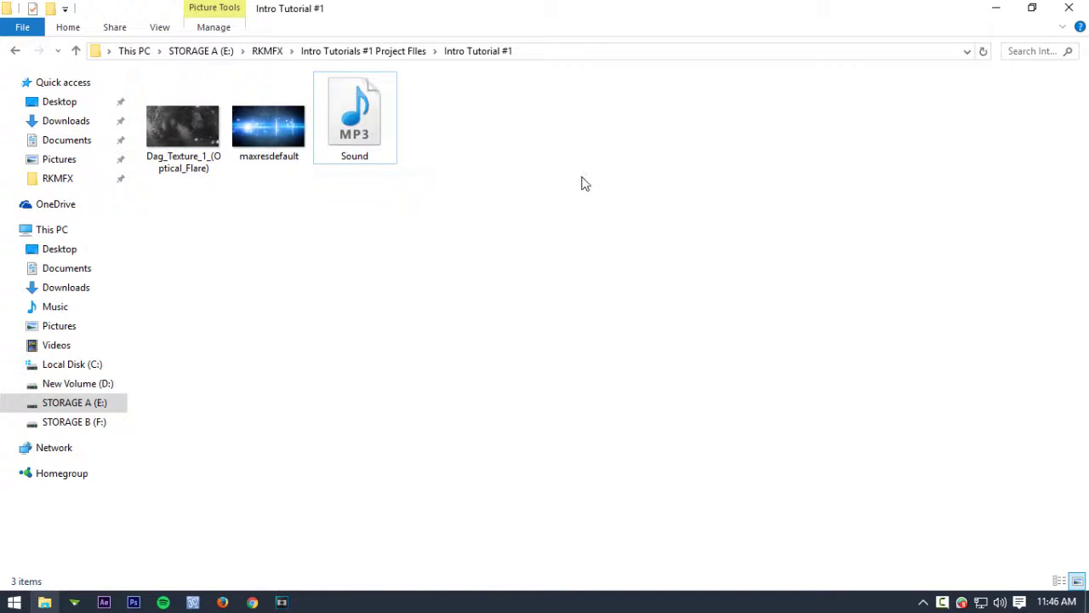
left_click(997, 10)
left_click(282, 602)
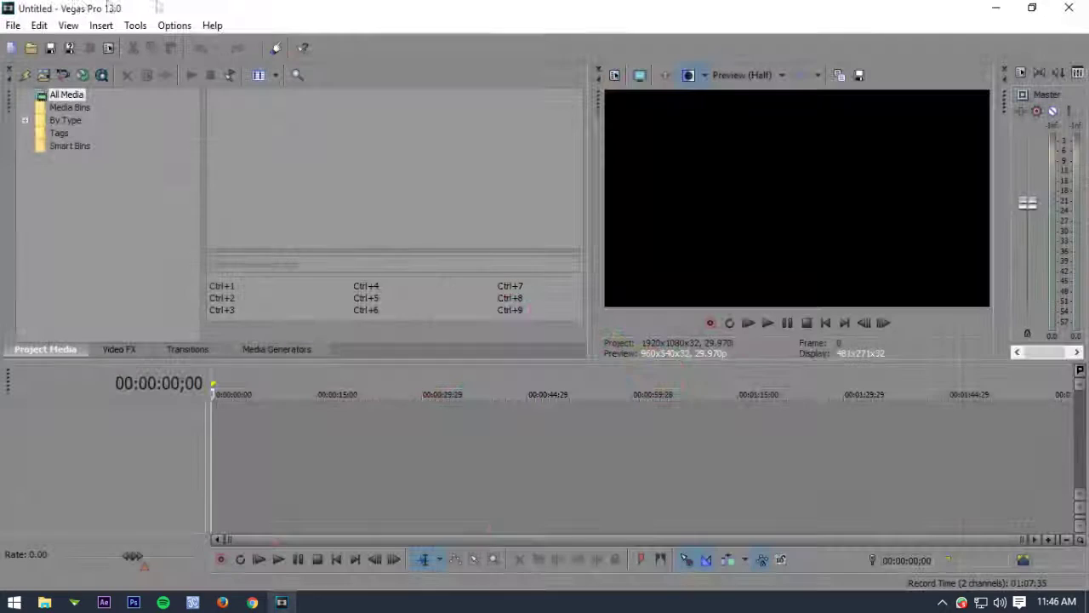
- Start a new project and import the texture, background image and Sound.mp3 into Project Media
left_click(13, 25)
left_click(22, 43)
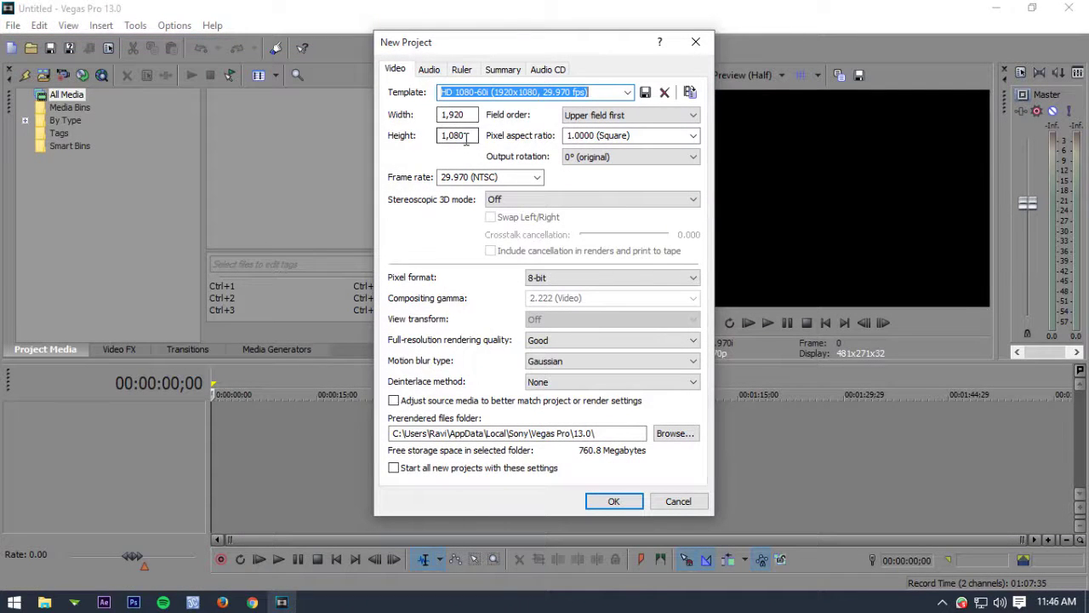
left_click(614, 501)
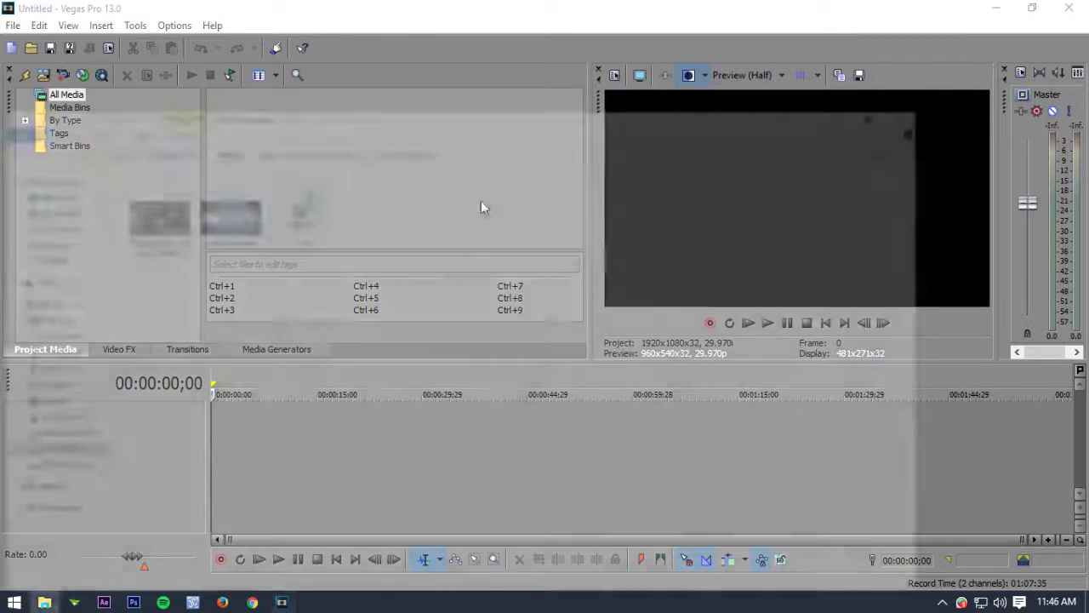
left_click_drag(564, 191, 170, 102)
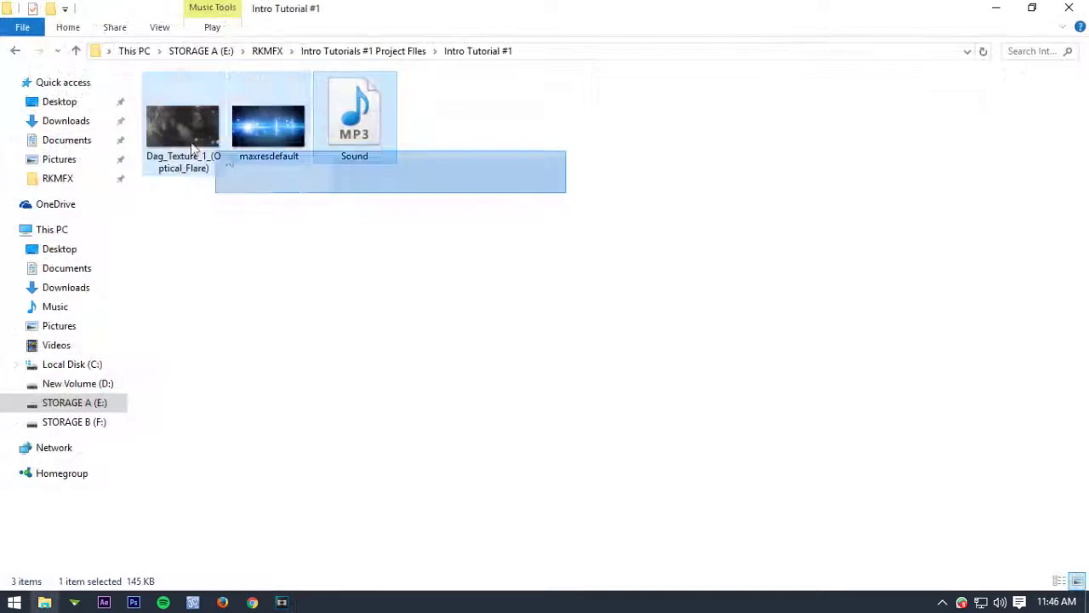
left_click_drag(354, 119, 289, 595)
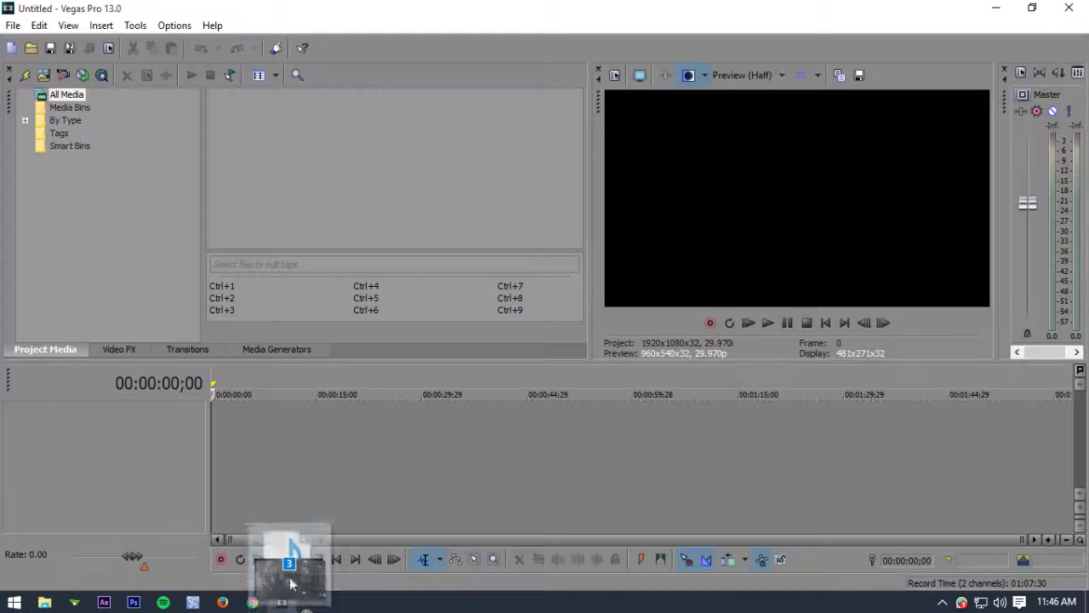
left_click_drag(290, 581, 291, 215)
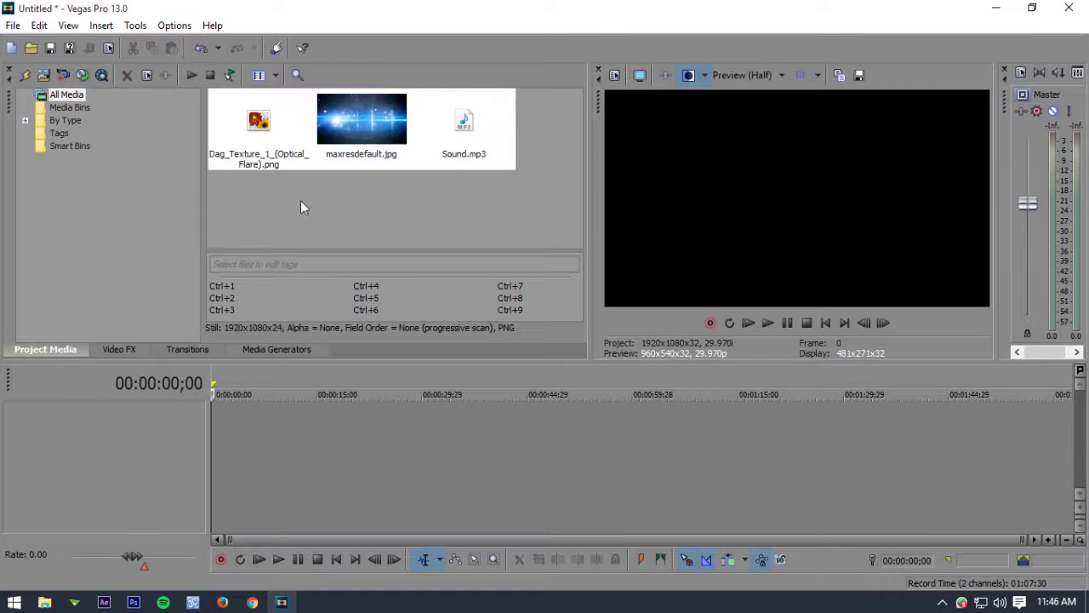
- Place Sound.mp3 at the start of the timeline
left_click(416, 191)
mouse_move(464, 127)
left_mouse_down()
mouse_move(407, 444)
mouse_move(209, 481)
left_mouse_up()
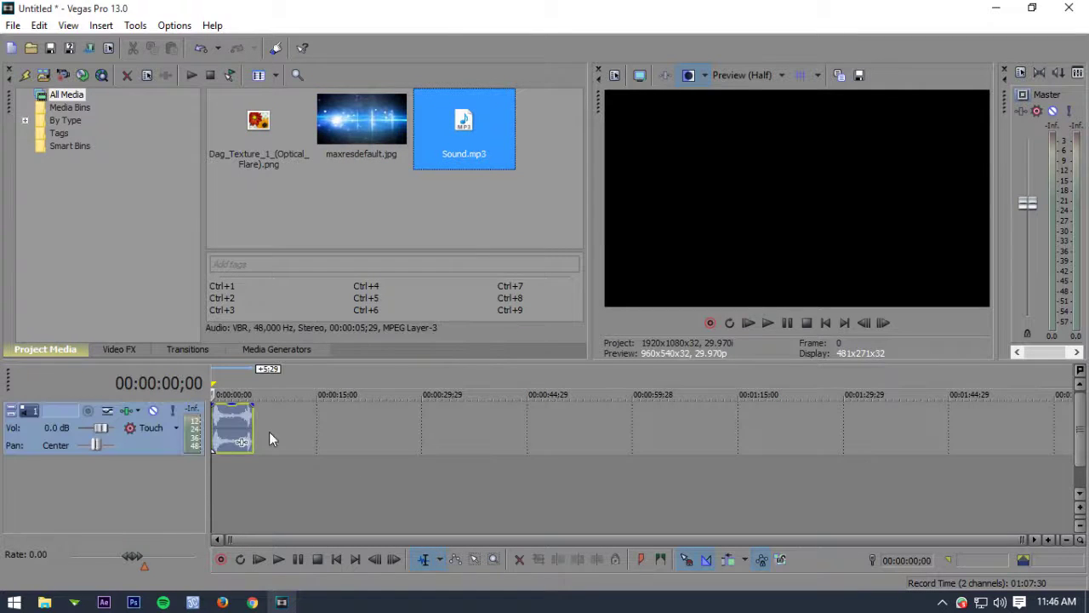
scroll(340, 468, "up", 6)
scroll(421, 485, "up", 2)
scroll(442, 478, "up", 2)
- Insert two empty video tracks above the audio track
left_click(456, 505)
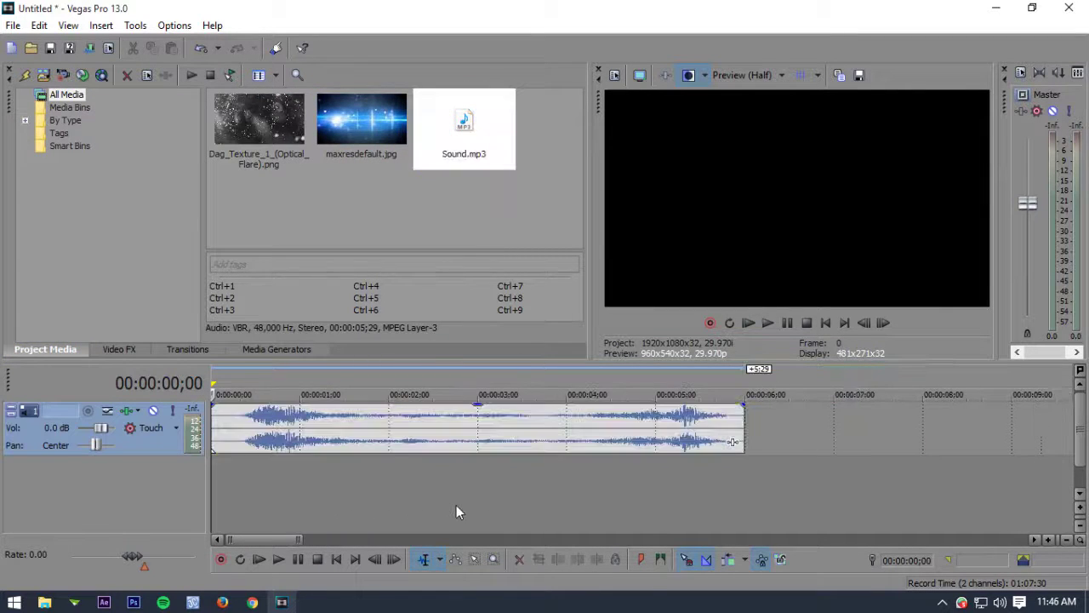
right_click(456, 505)
left_click(489, 551)
right_click(768, 518)
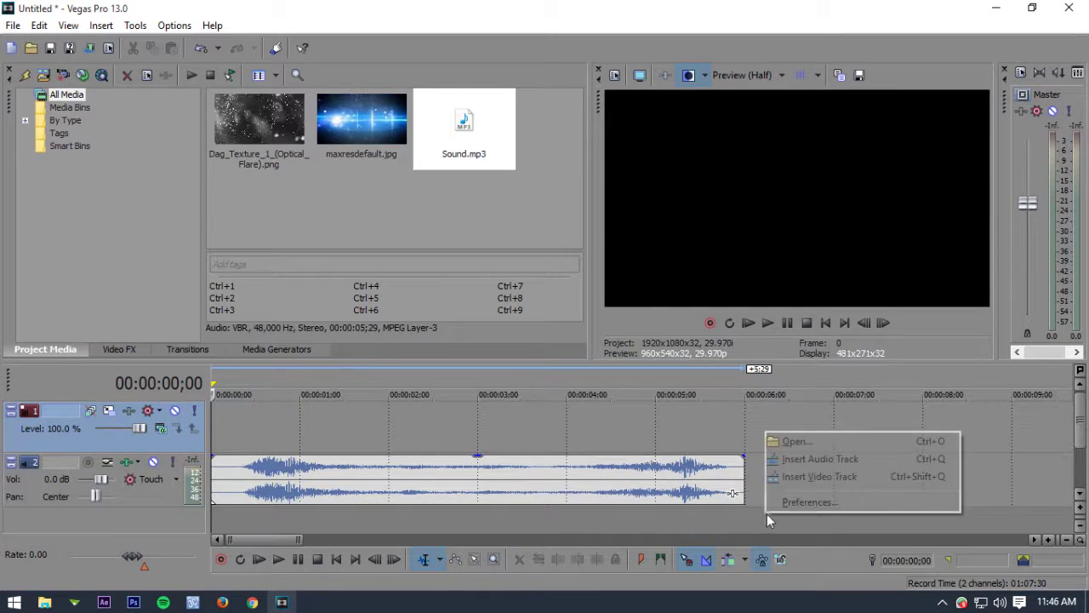
left_click(807, 476)
left_click(263, 301)
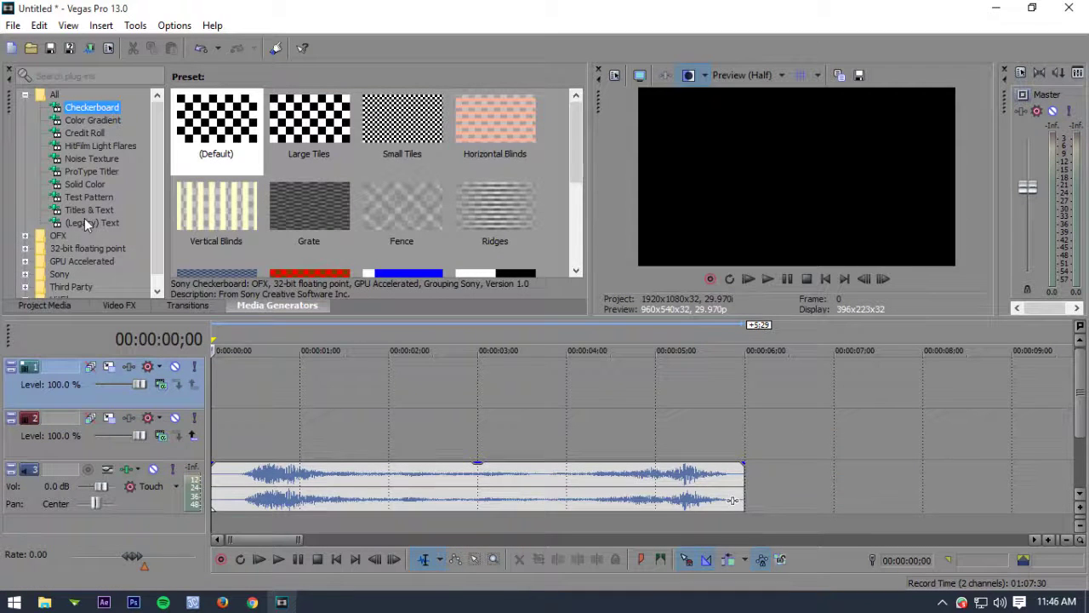
left_click(85, 183)
- Add a White solid-colour event to the lower video track, trimmed to end with the sound
left_click_drag(216, 132, 183, 436)
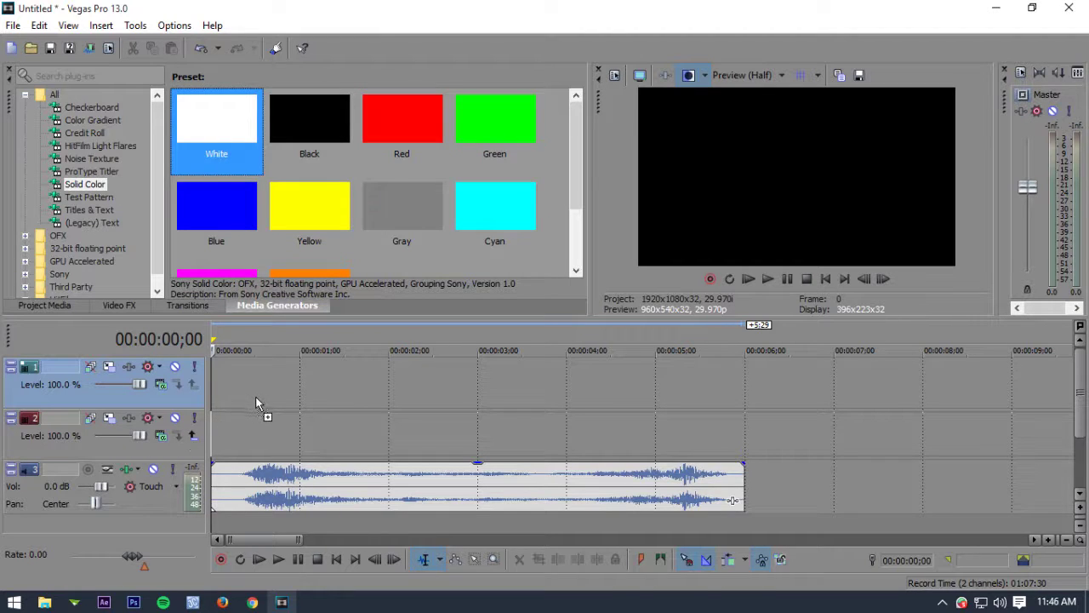
left_click_drag(267, 390, 268, 390)
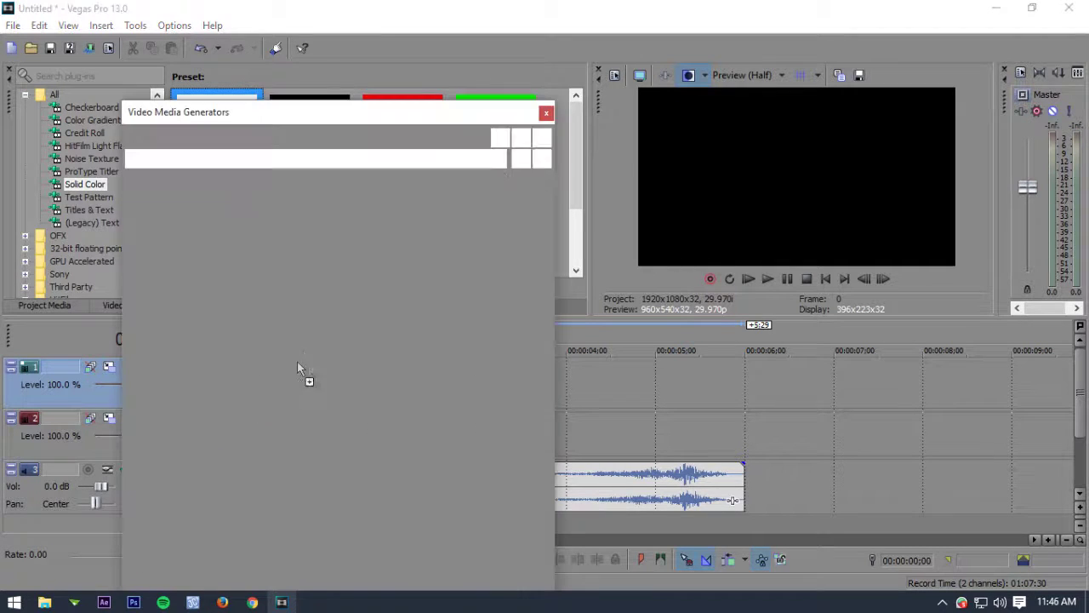
left_click(546, 114)
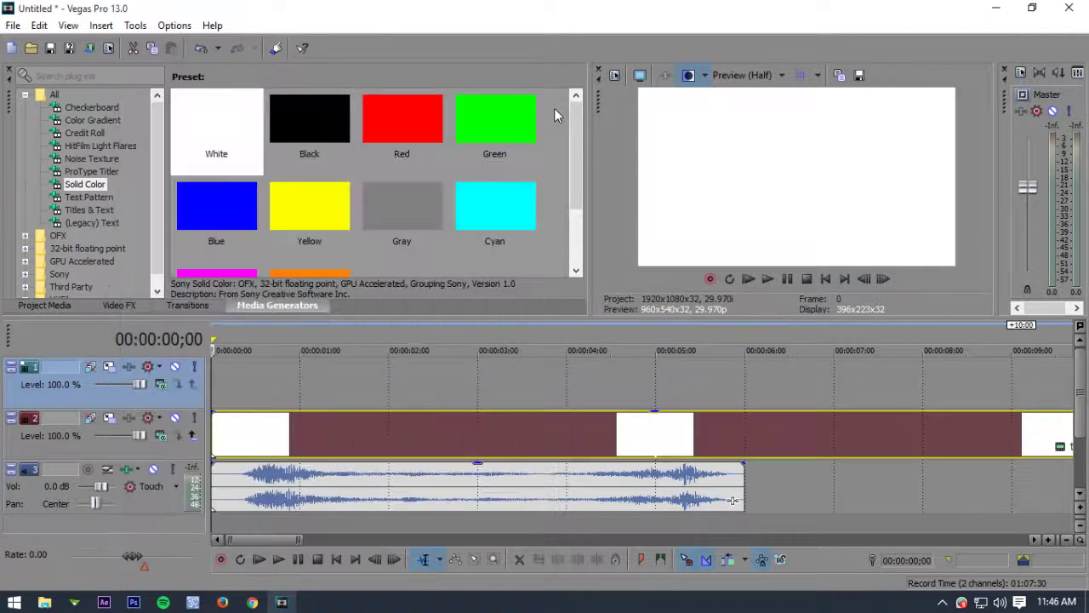
scroll(873, 428, "down", 2)
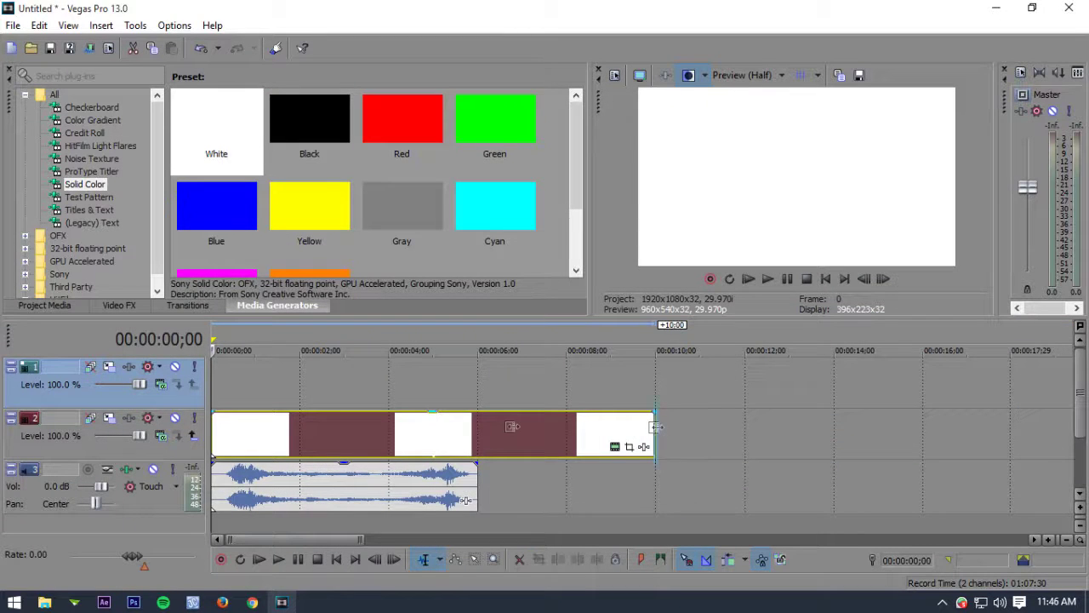
left_click_drag(654, 434, 477, 434)
scroll(425, 469, "up", 2)
scroll(426, 468, "up", 1)
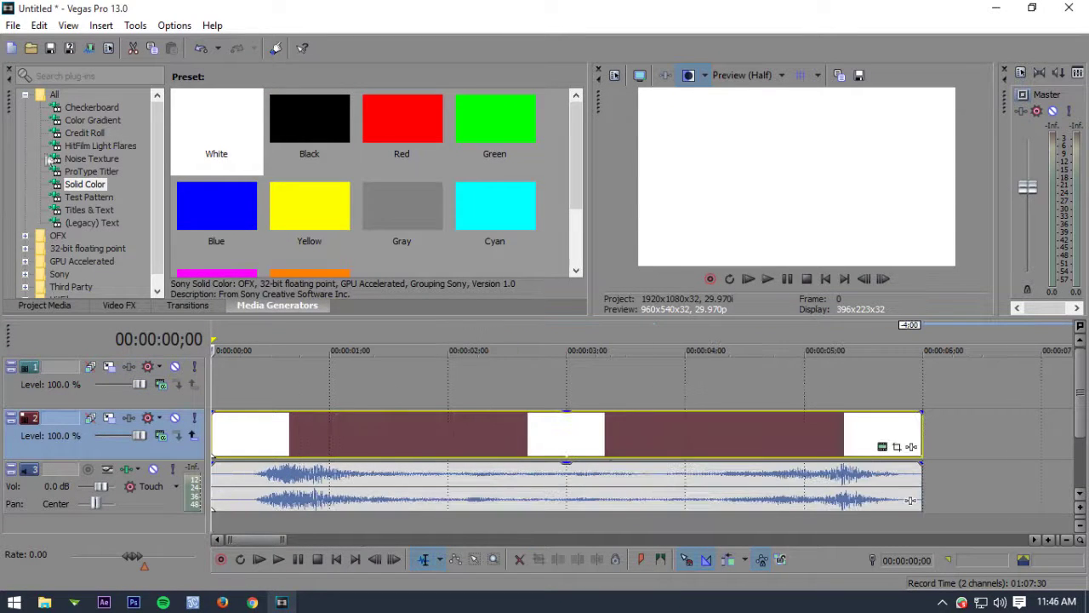
- Add an Elliptical Transparent to Black gradient on the top track, spreading its points to full transparency
left_click(92, 120)
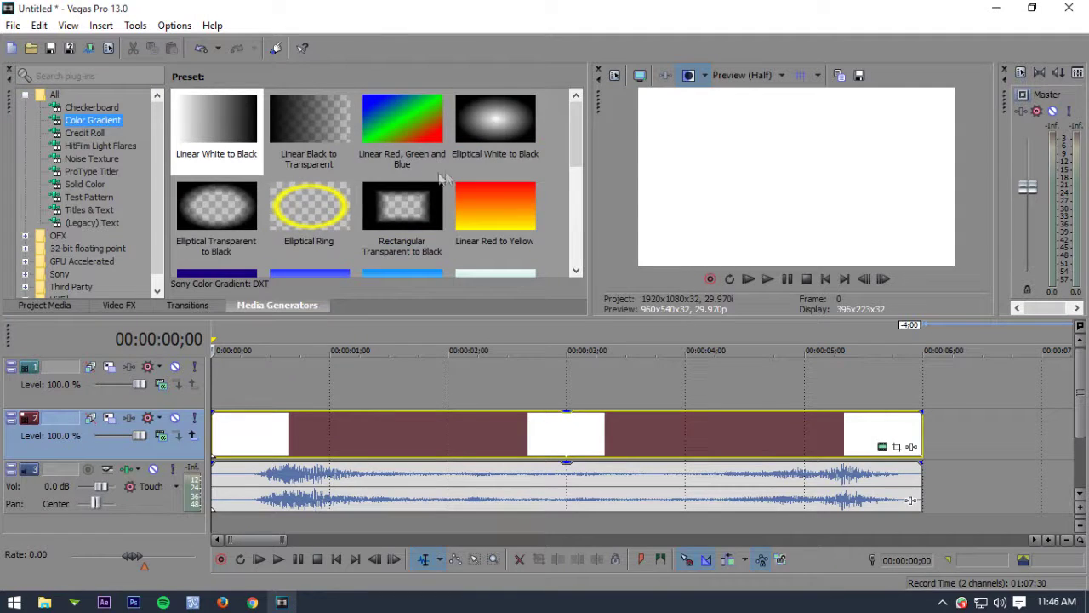
left_click(226, 220)
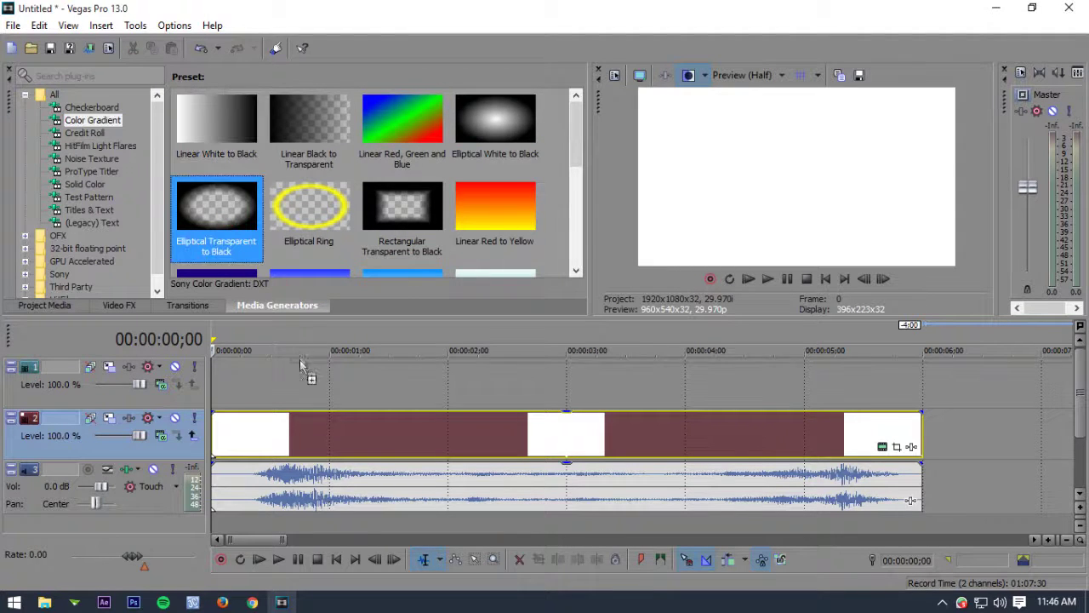
left_click_drag(289, 310, 267, 382)
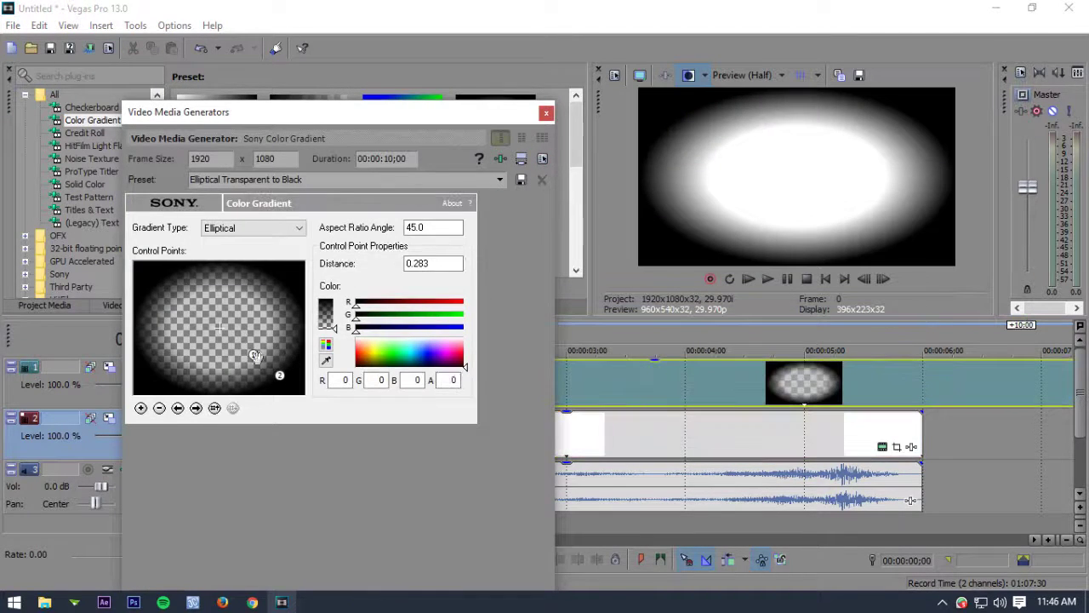
left_click_drag(252, 354, 348, 432)
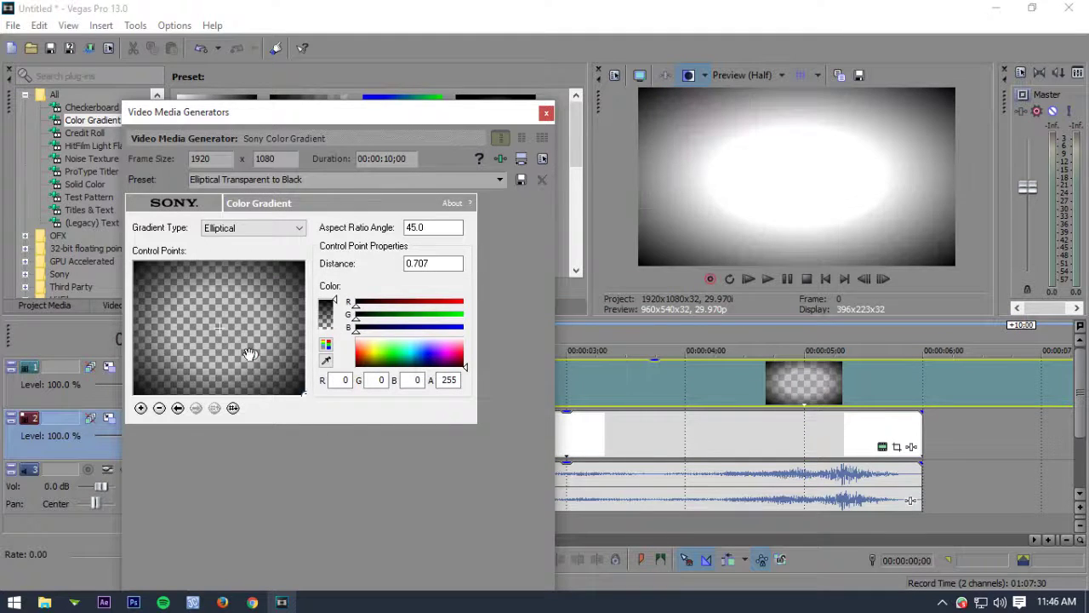
left_click_drag(253, 354, 295, 397)
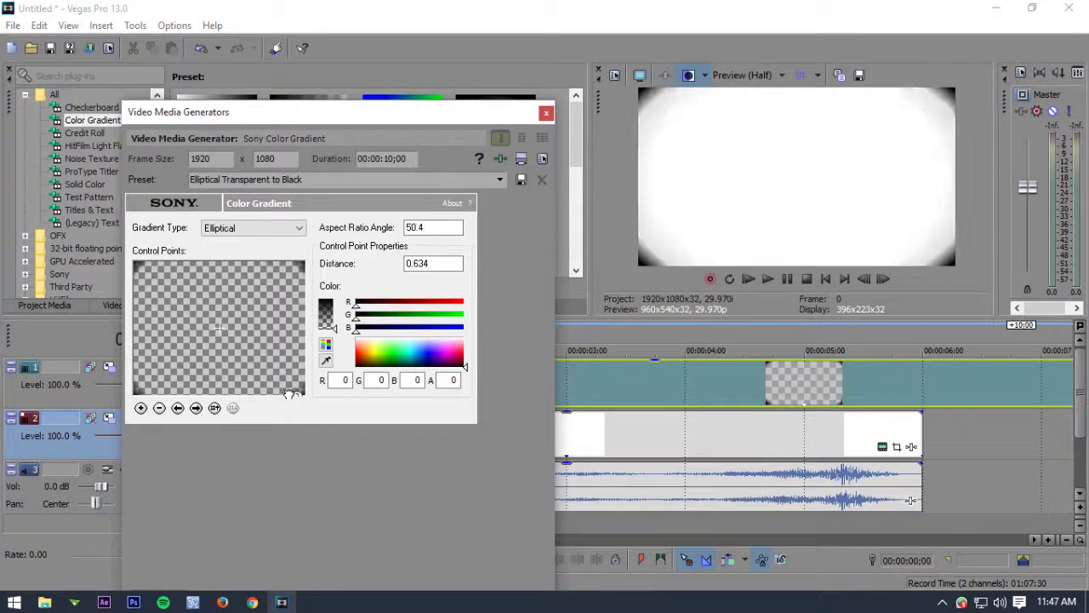
left_click_drag(294, 398, 323, 447)
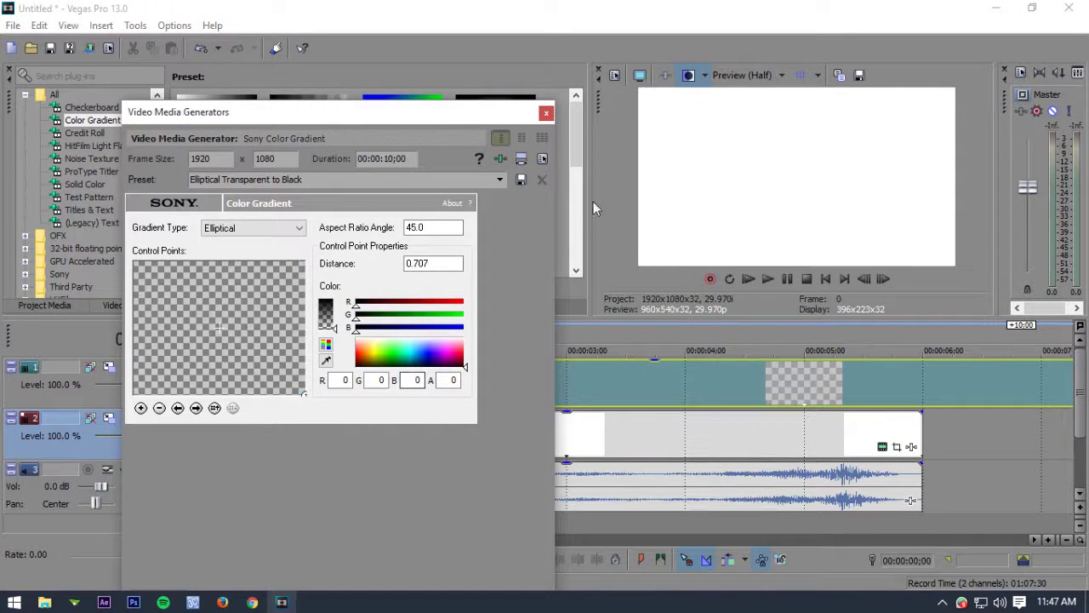
left_click(546, 114)
scroll(697, 415, "down", 5)
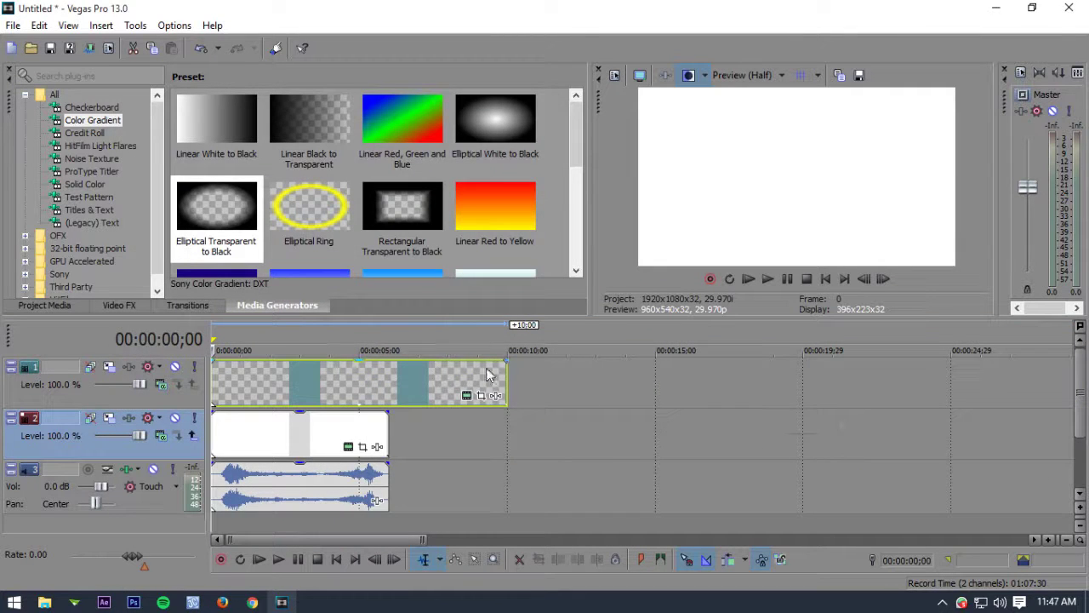
- Trim the gradient to match, then put maxresdefault.jpg on a new top track with a compositing mode
left_click_drag(507, 366, 389, 366)
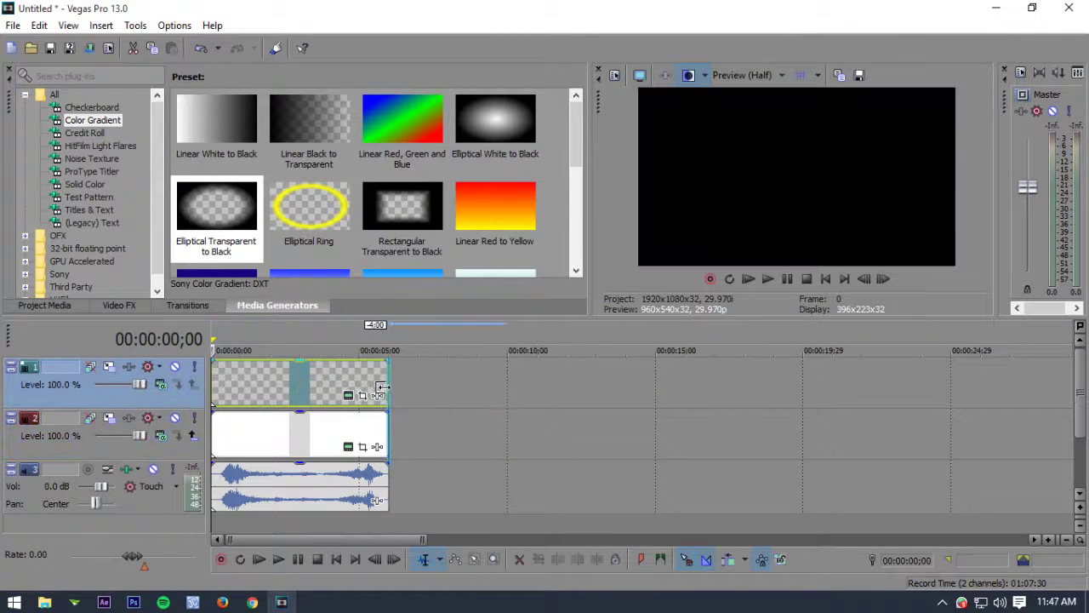
left_click(48, 305)
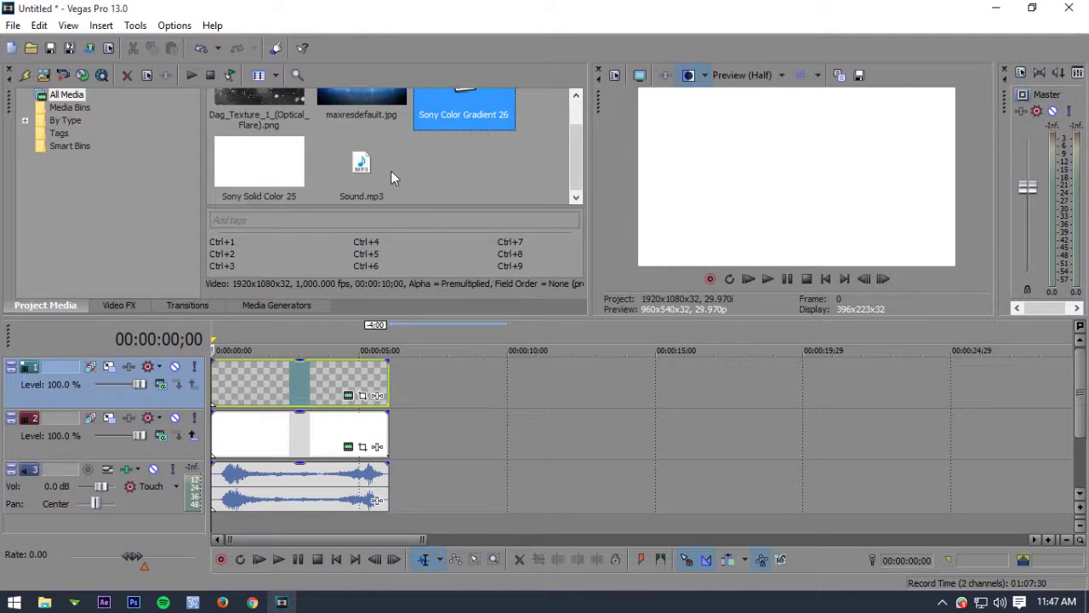
scroll(391, 177, "up", 2)
mouse_move(353, 126)
left_mouse_down()
mouse_move(337, 173)
mouse_move(225, 342)
left_mouse_up()
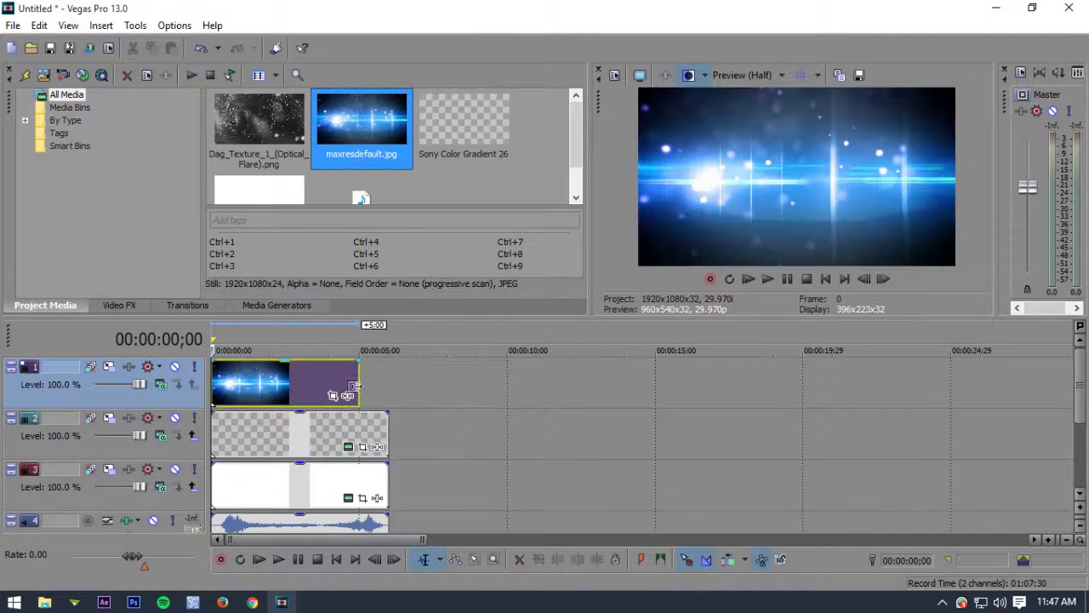
left_click(160, 384)
left_click(206, 364)
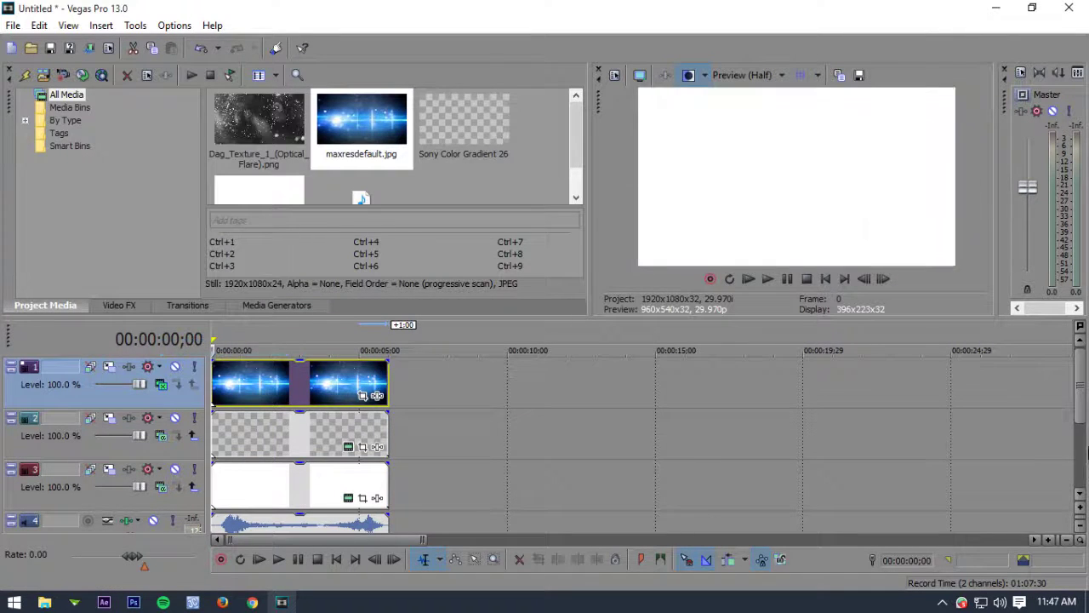
left_click(1081, 454)
- Insert two empty video tracks above the background track
right_click(641, 529)
left_click(669, 496)
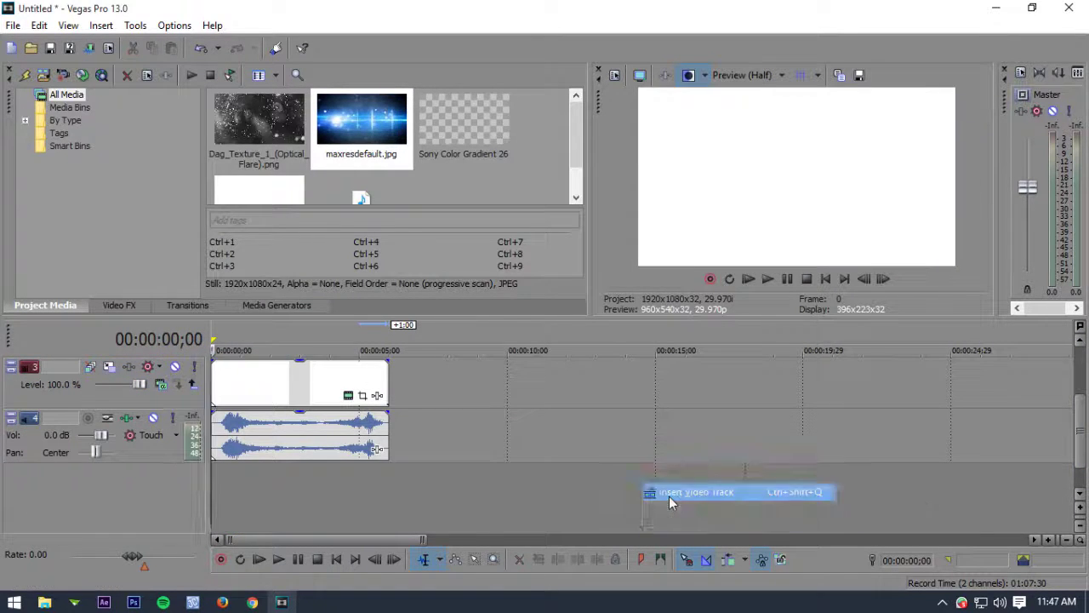
scroll(850, 510, "up", 2)
right_click(850, 516)
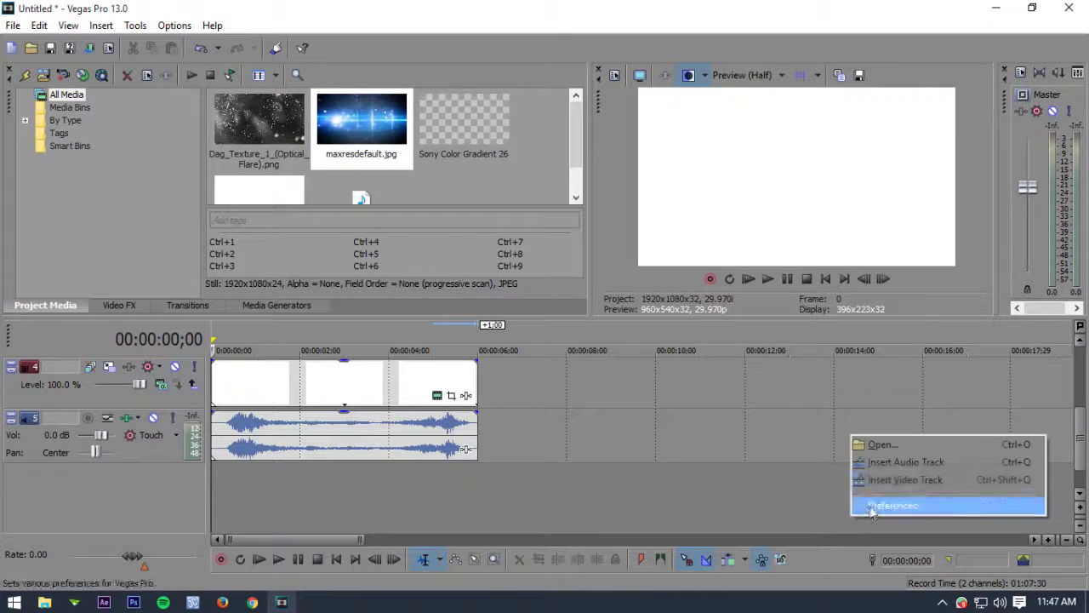
left_click(904, 479)
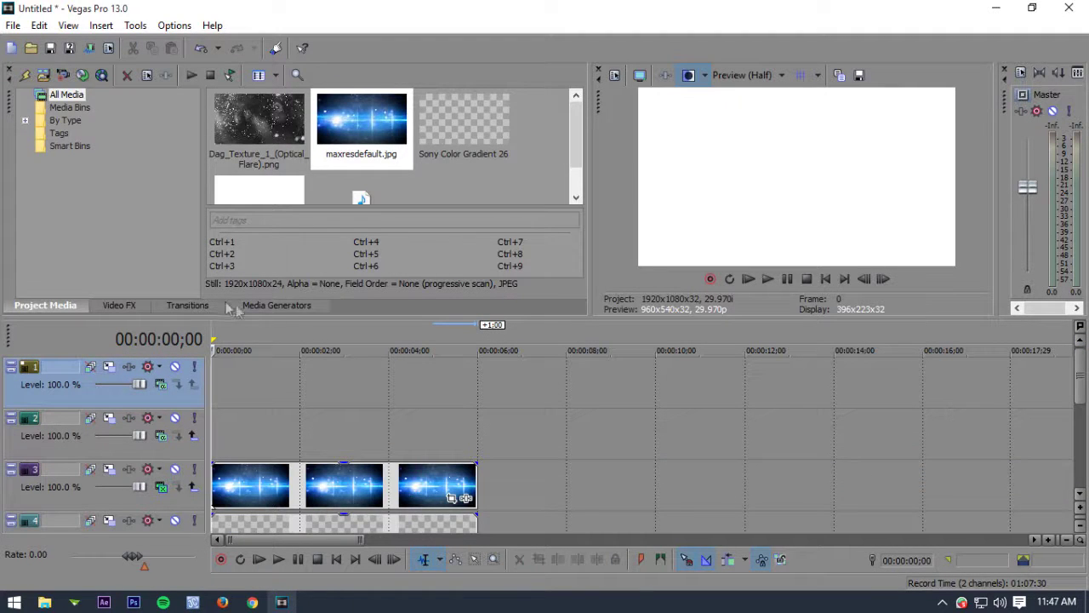
left_click(270, 306)
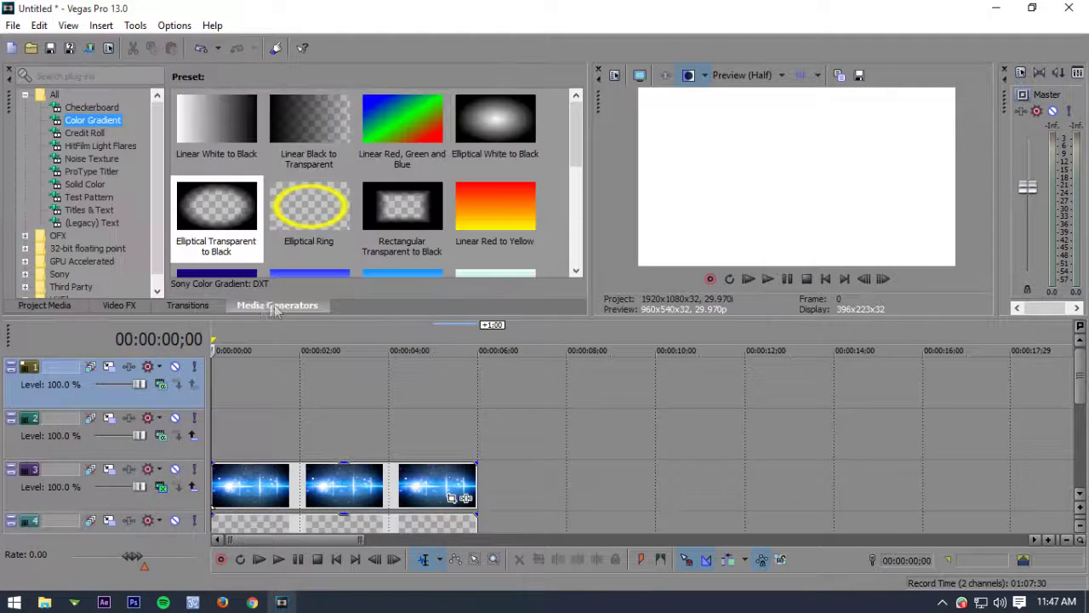
- Add a legacy Default Text event reading USERNAME to the timeline
left_click(88, 222)
left_click_drag(216, 121, 201, 460)
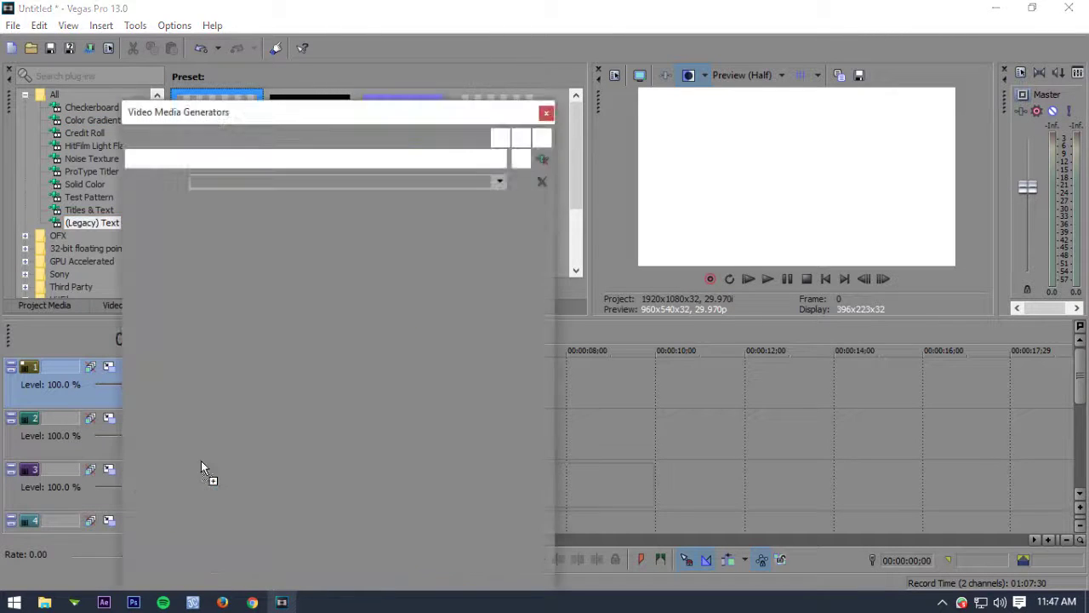
key("ctrl+a")
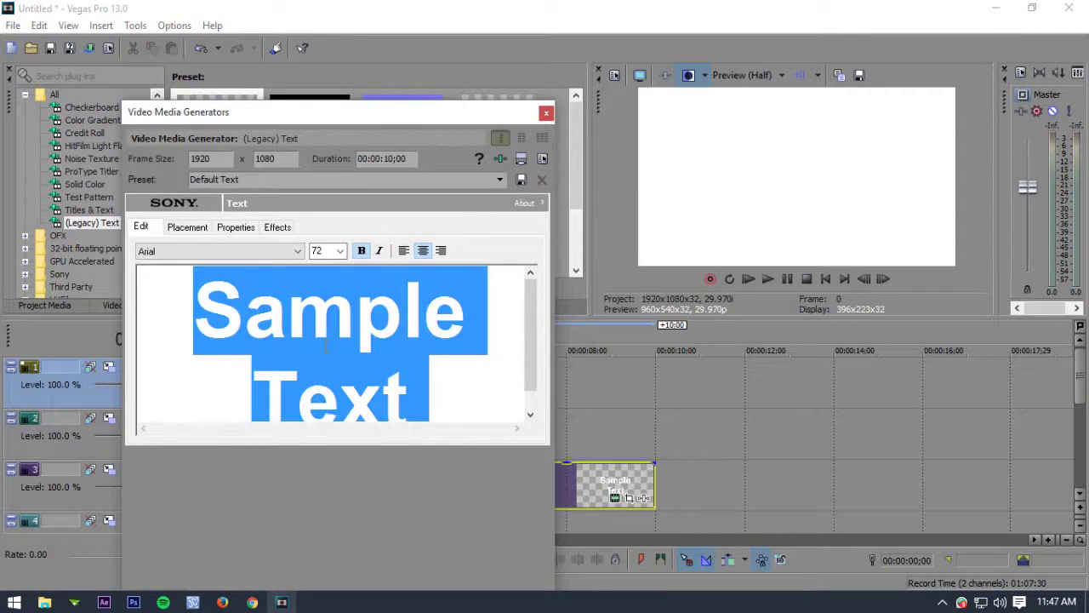
type("U")
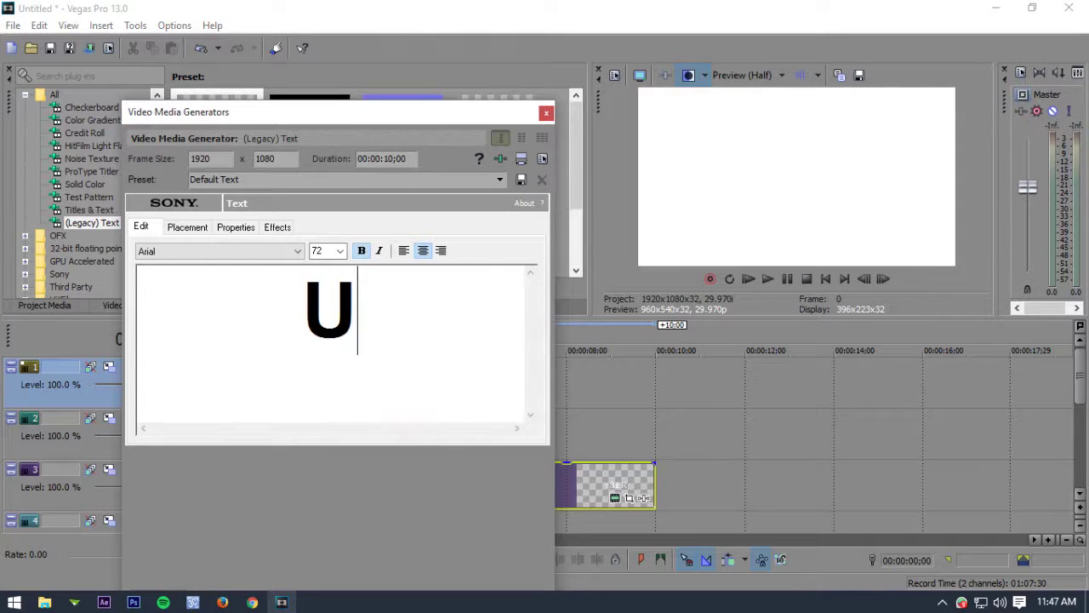
type("SERNAME")
- Set the USERNAME font to Red Rocket Expanded Italic with bold turned off
key("ctrl+a")
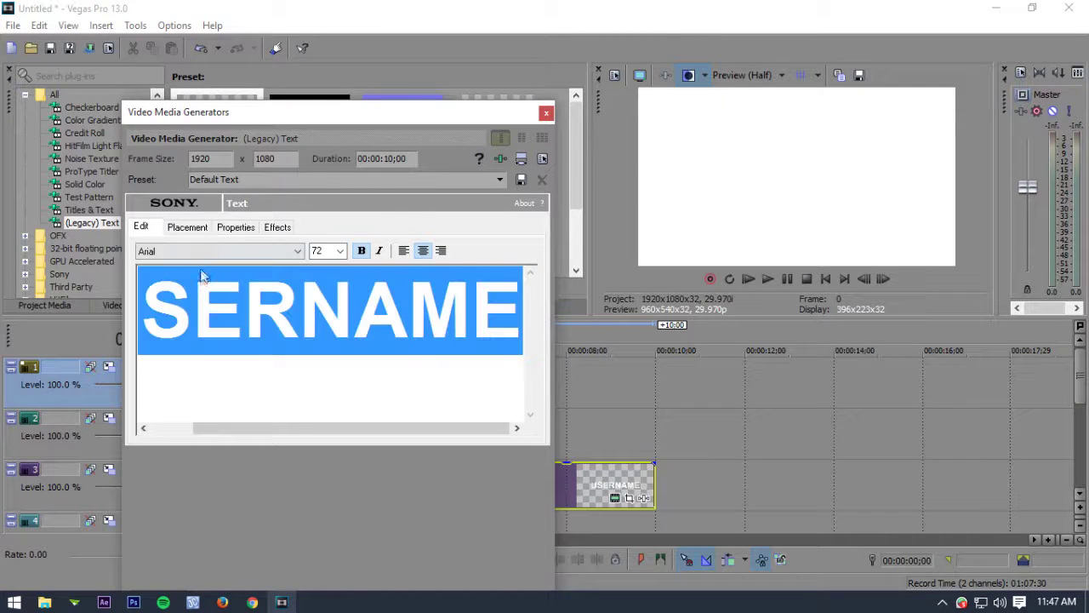
left_click(206, 252)
key("r")
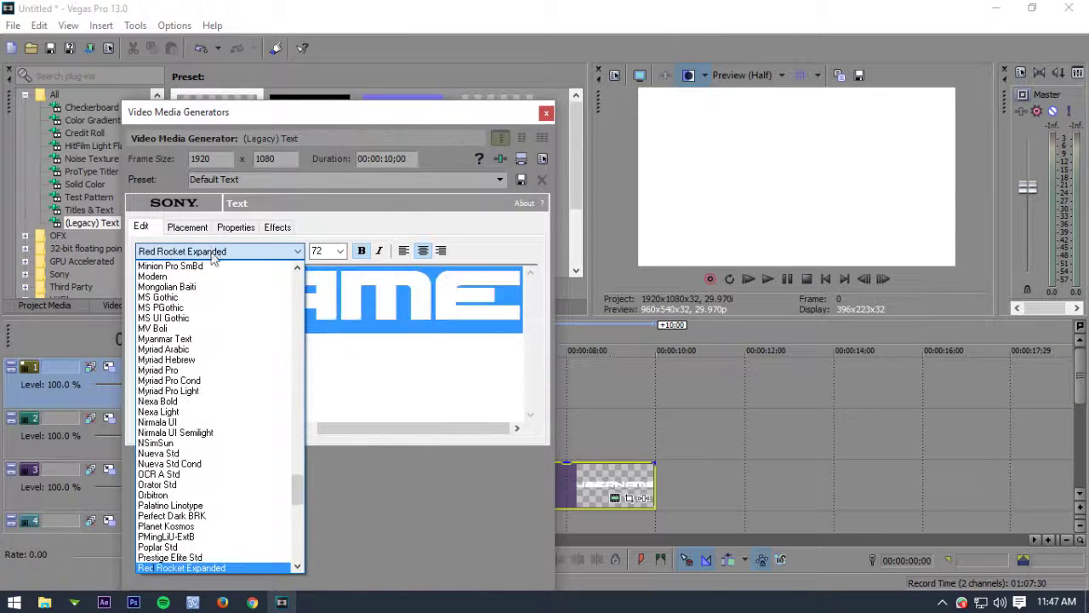
scroll(204, 383, "down", 1)
scroll(200, 460, "down", 2)
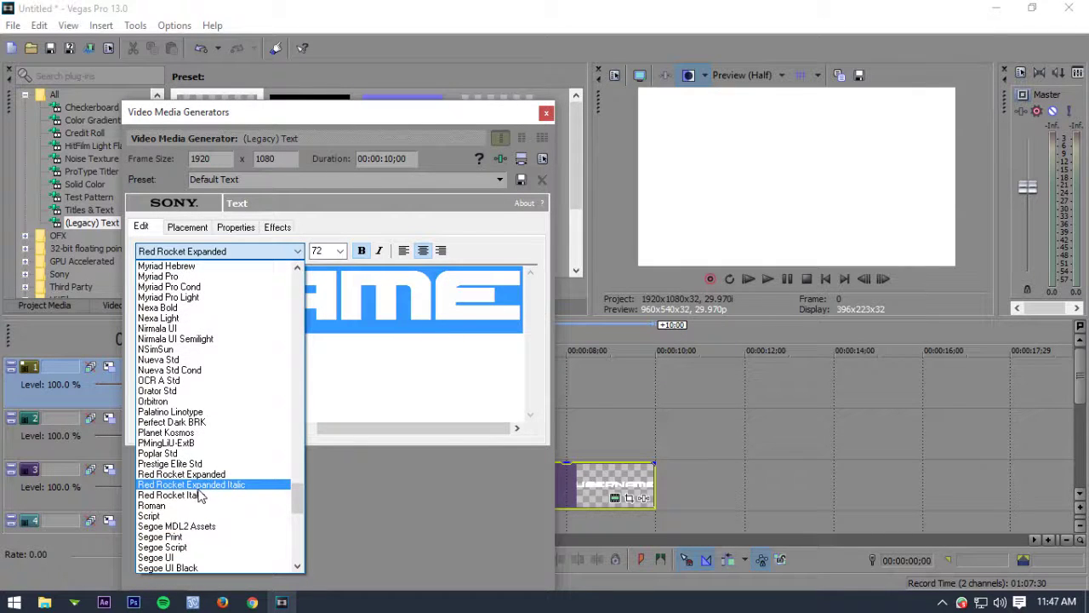
left_click(198, 487)
left_click(362, 250)
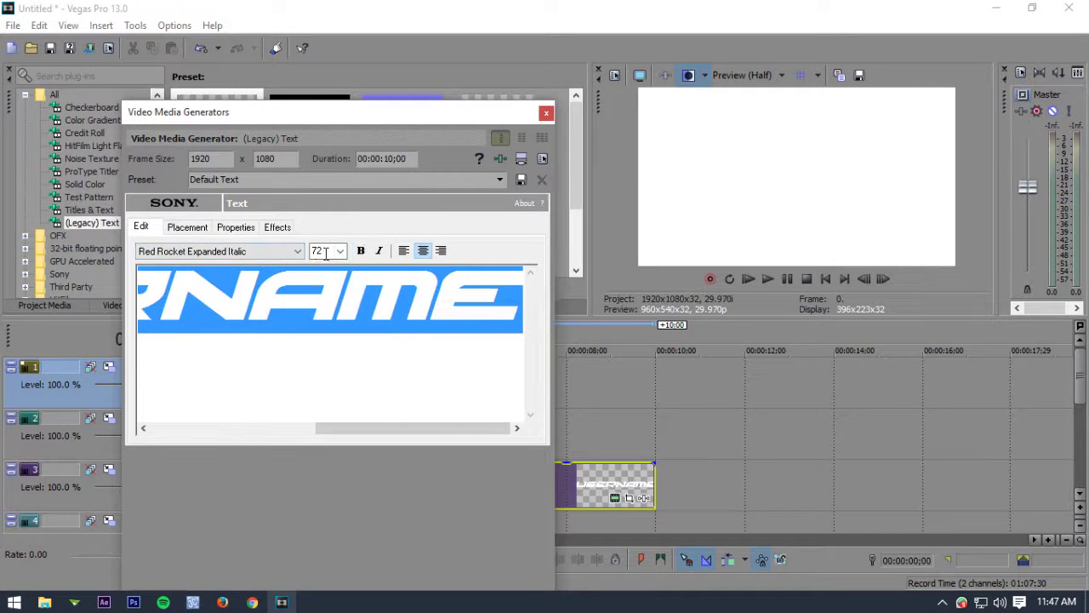
- Tint the USERNAME text pink and reduce its font size to 48
left_click(236, 227)
left_click(284, 321)
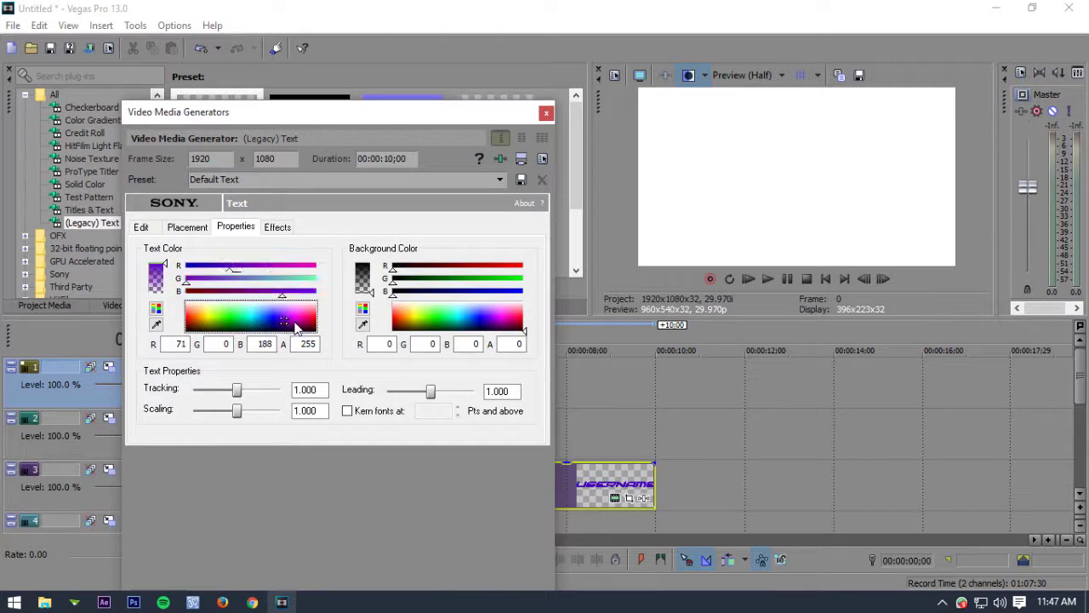
left_click_drag(296, 327, 310, 323)
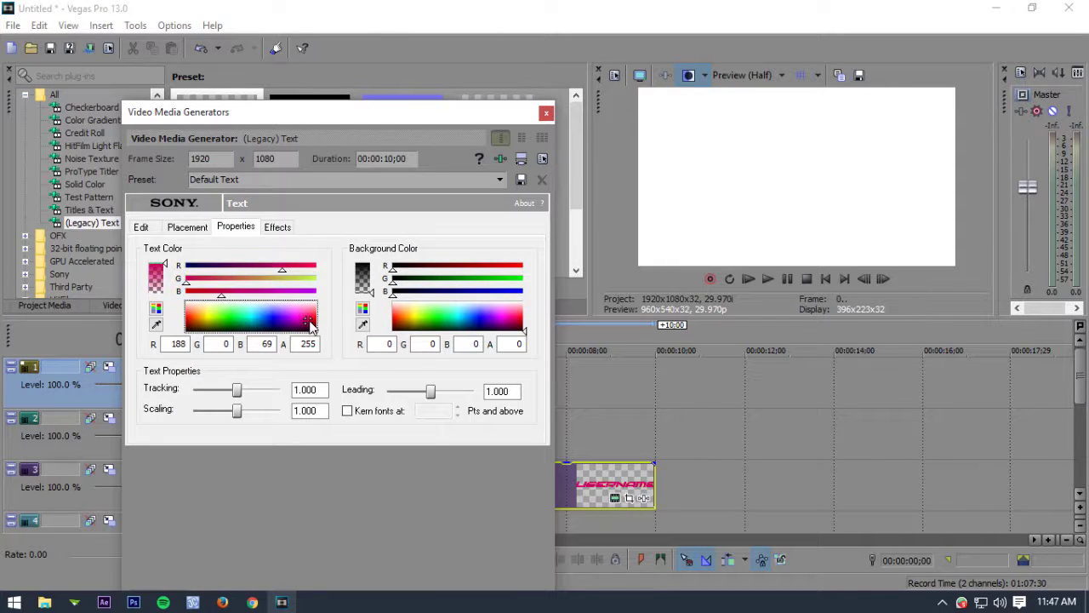
left_click_drag(304, 312, 309, 323)
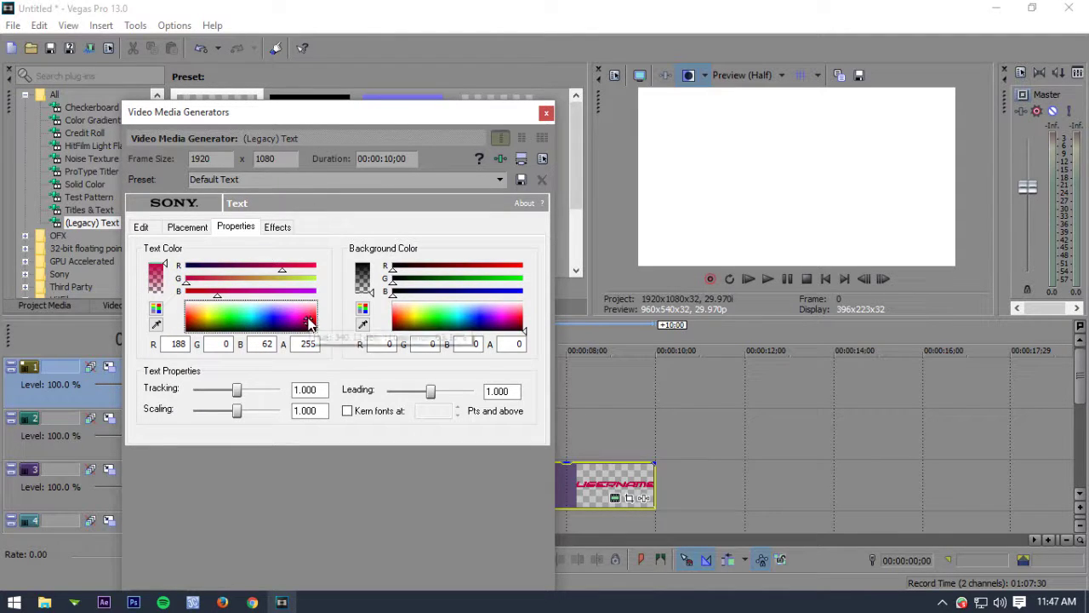
left_click(183, 229)
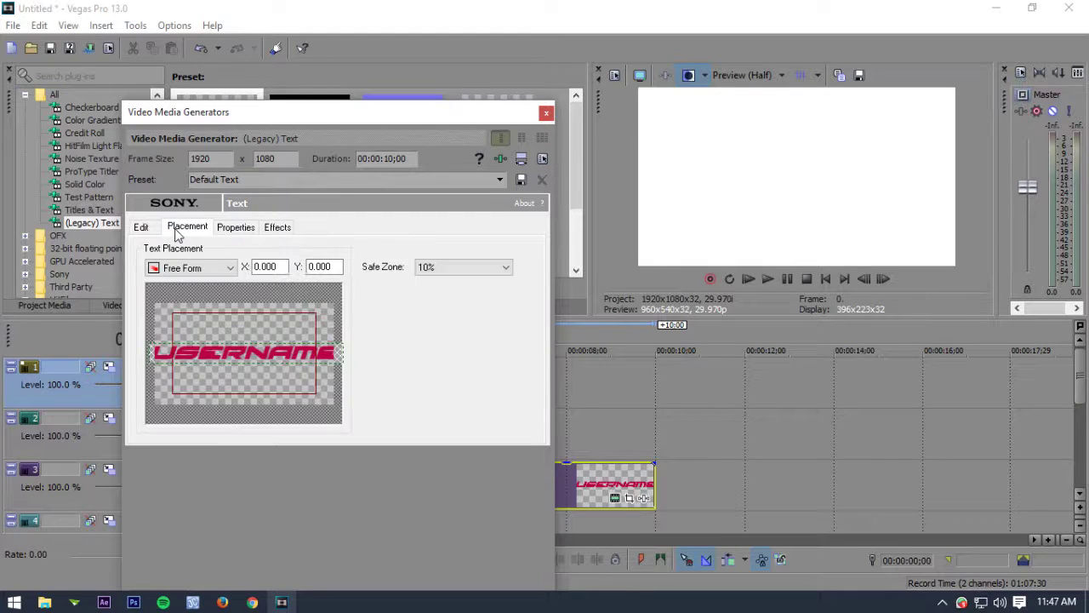
left_click(142, 228)
double_click(322, 251)
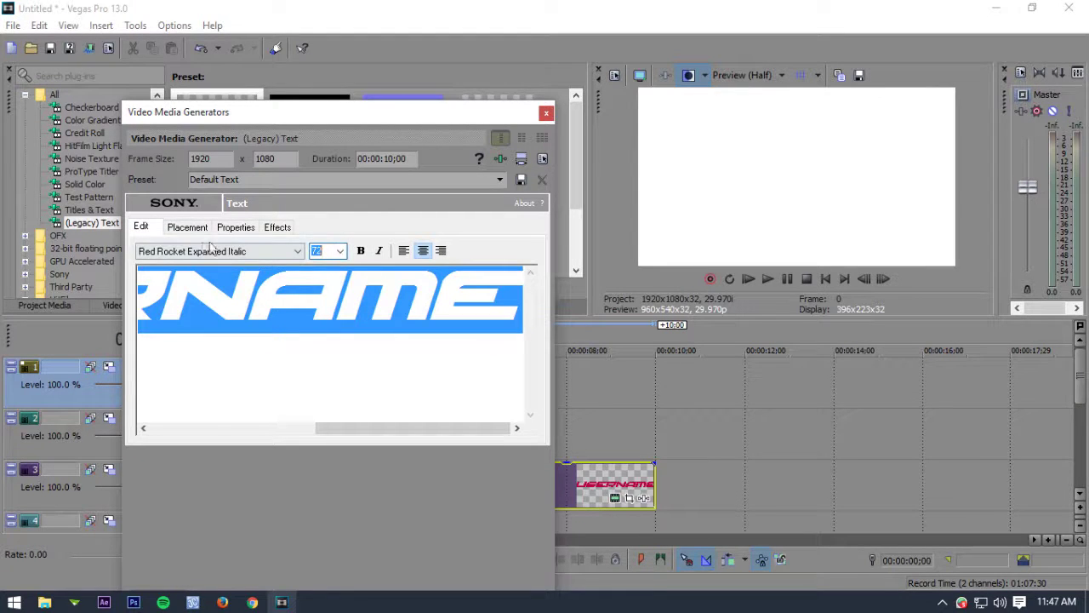
type("48")
key("Return")
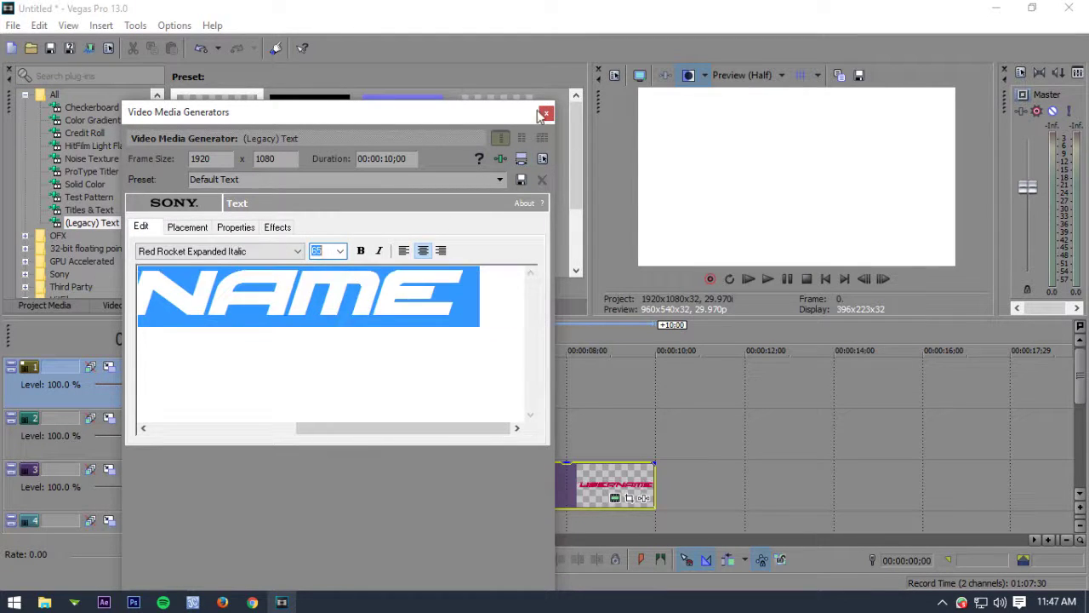
key("Escape")
- Move the USERNAME event up to track 2 and change its colour to bright red
left_click_drag(400, 481, 399, 411)
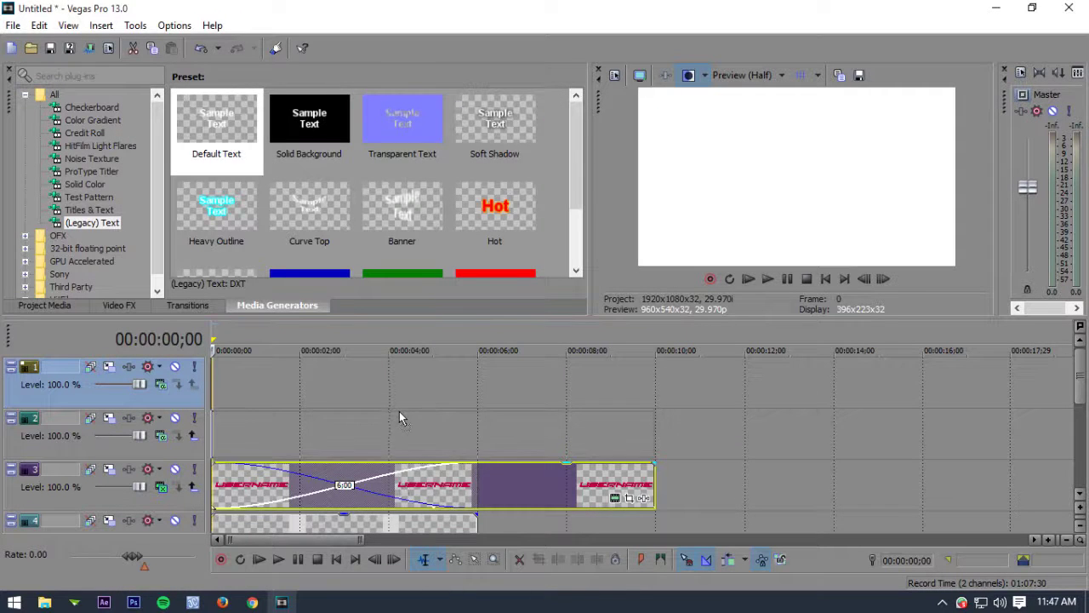
left_click(323, 432)
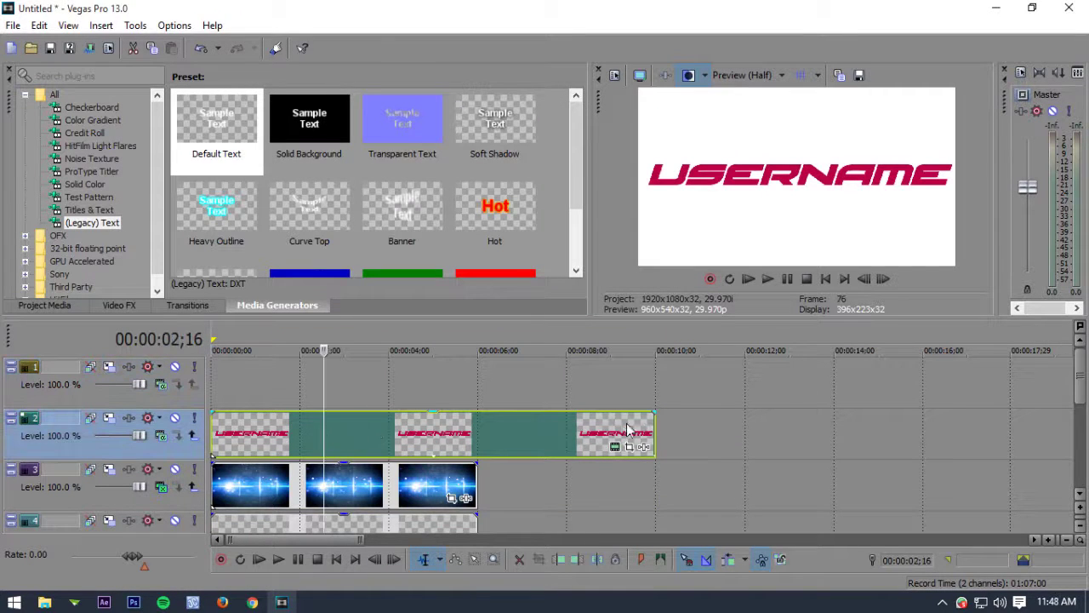
left_click(614, 446)
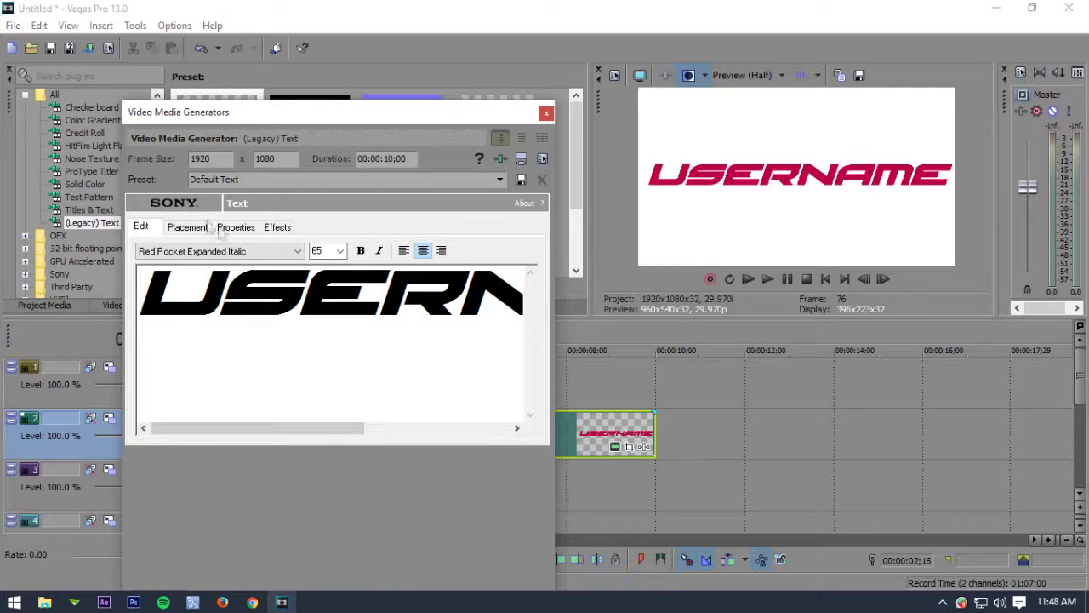
left_click(239, 228)
left_click(310, 328)
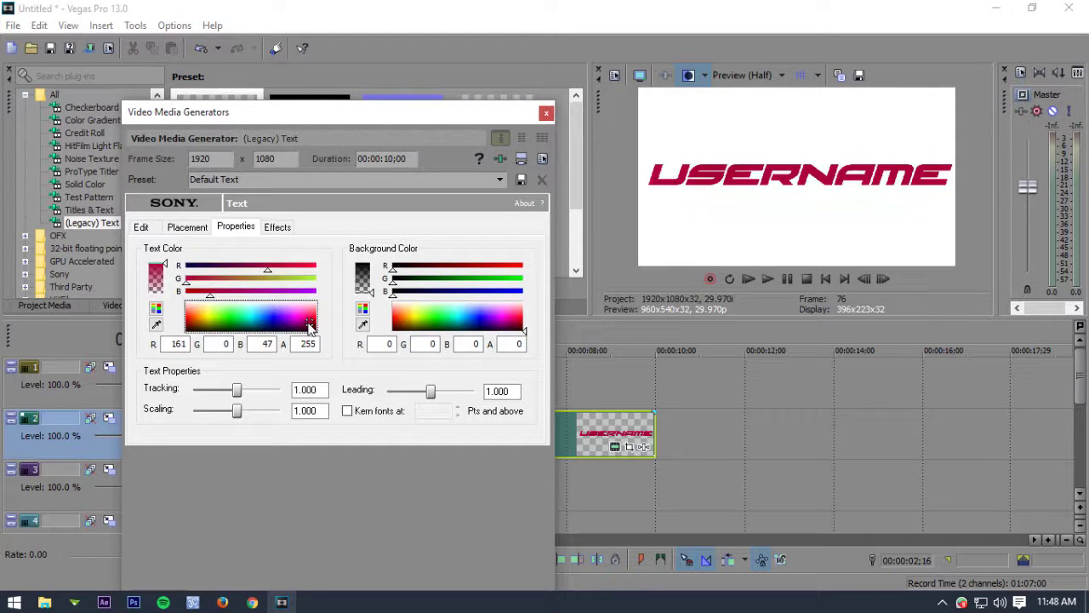
left_click_drag(306, 328, 313, 317)
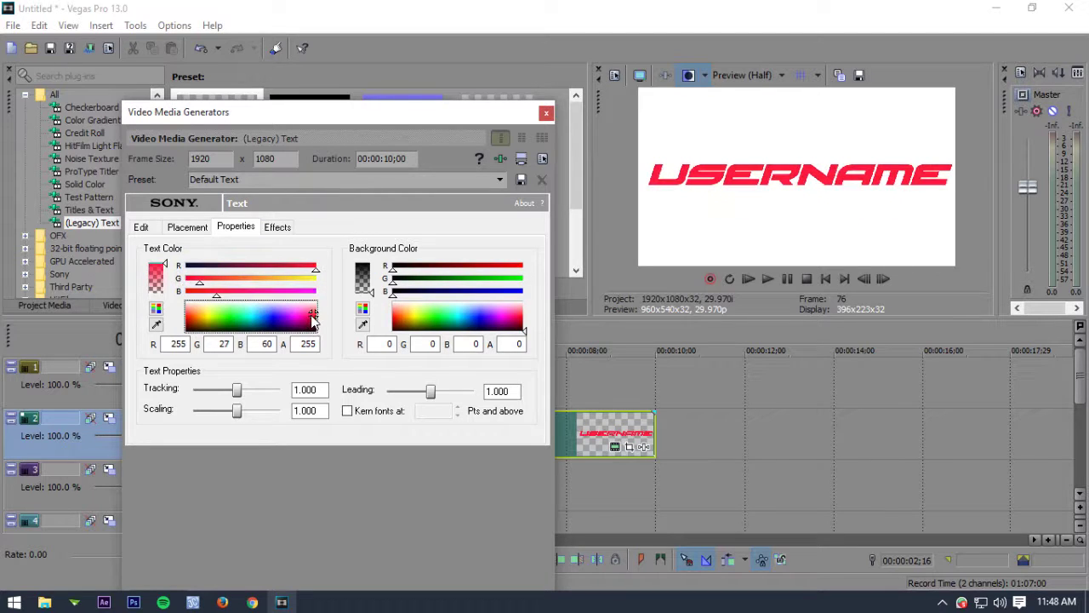
left_click(546, 112)
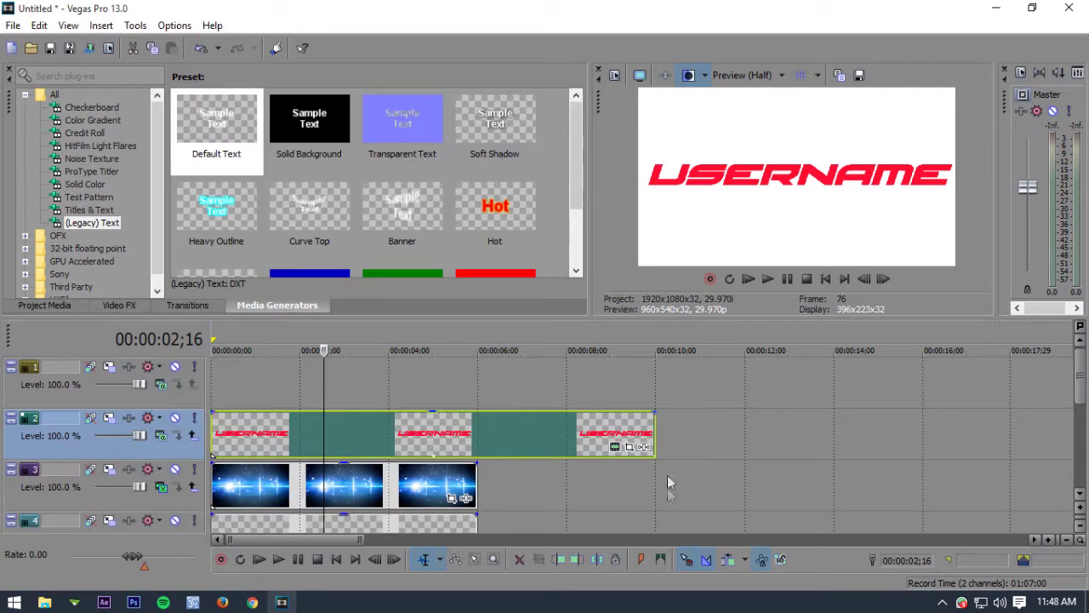
- Shorten the USERNAME events and insert two more empty video tracks
left_click_drag(501, 426, 331, 427)
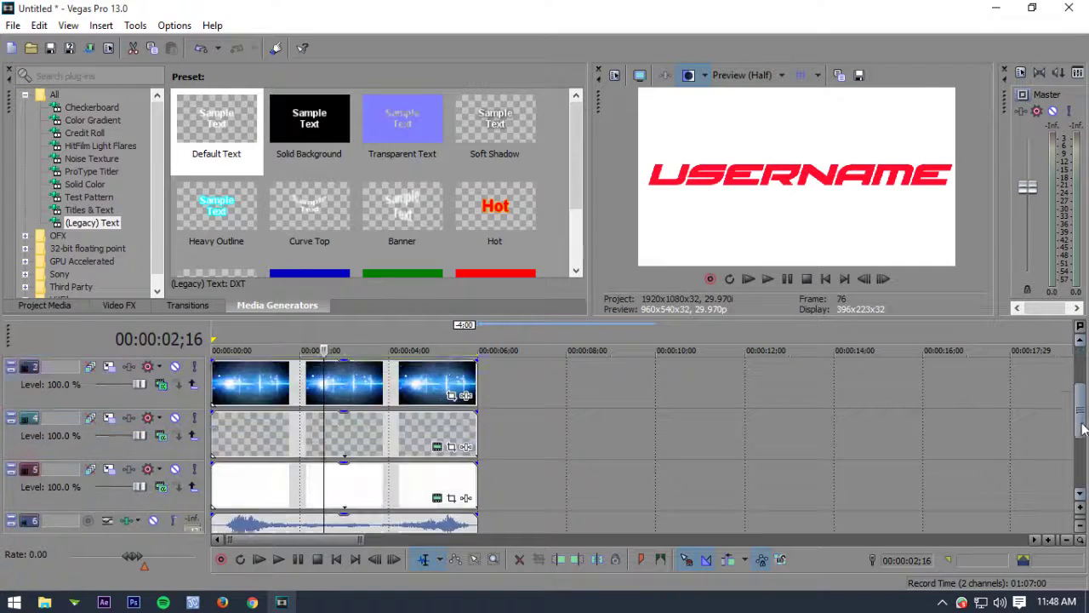
left_click_drag(1082, 378, 1069, 423)
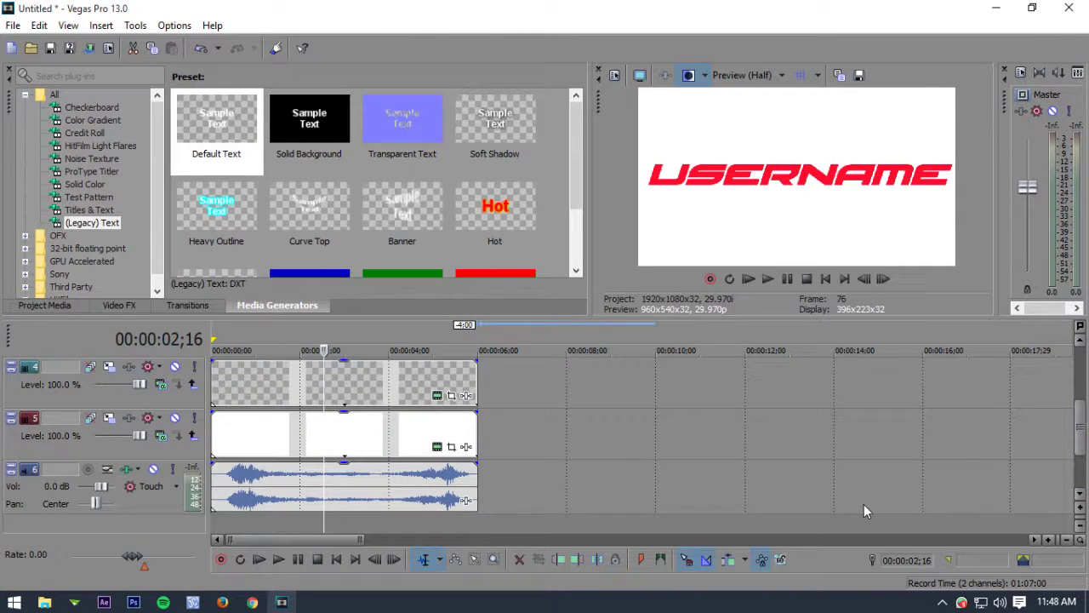
scroll(1081, 426, "down", 1)
right_click(781, 507)
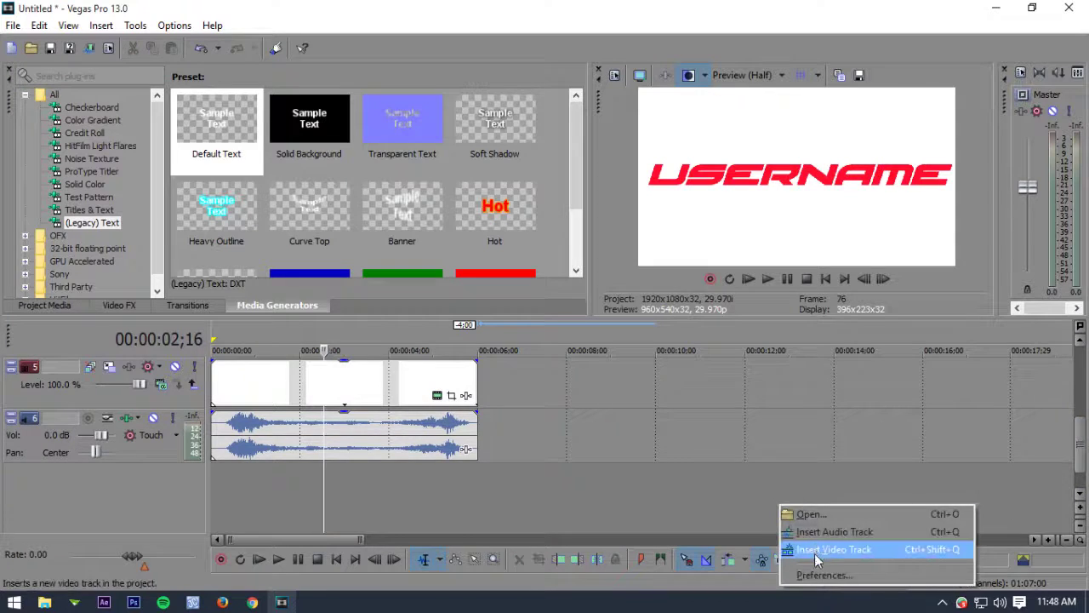
left_click(815, 550)
scroll(881, 534, "down", 2)
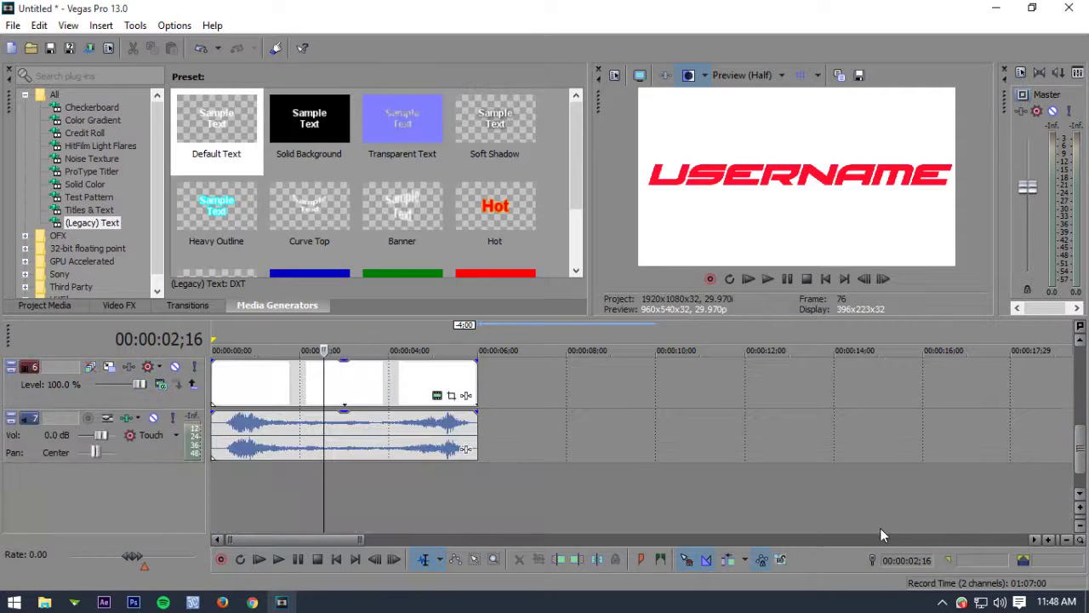
right_click(882, 535)
left_click(953, 489)
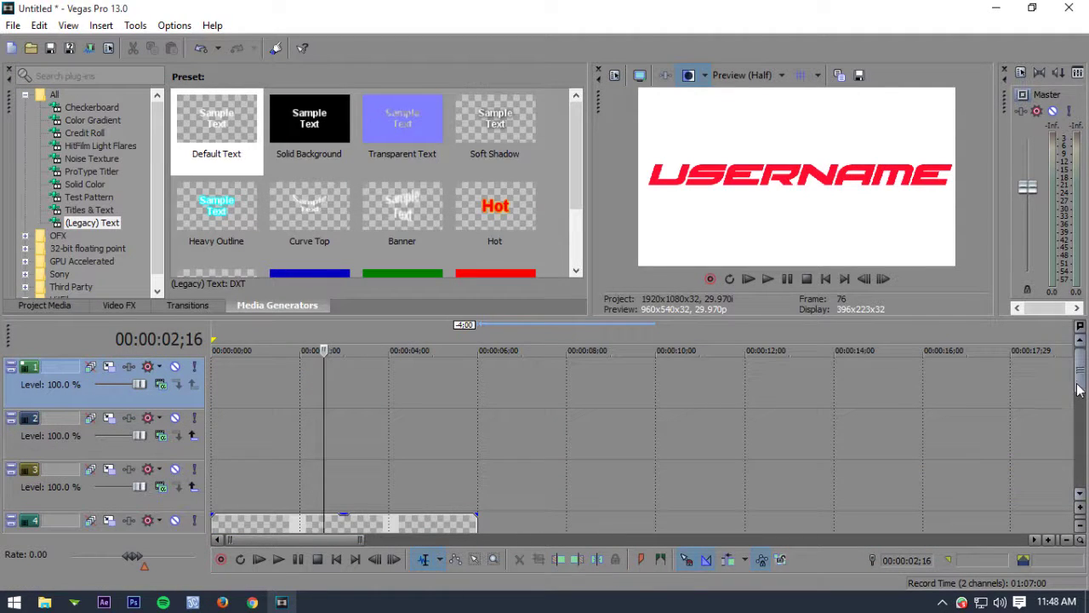
- Add a new default text event reading FREE INTRO
mouse_move(248, 146)
left_mouse_down()
mouse_move(275, 490)
mouse_move(189, 490)
left_mouse_up()
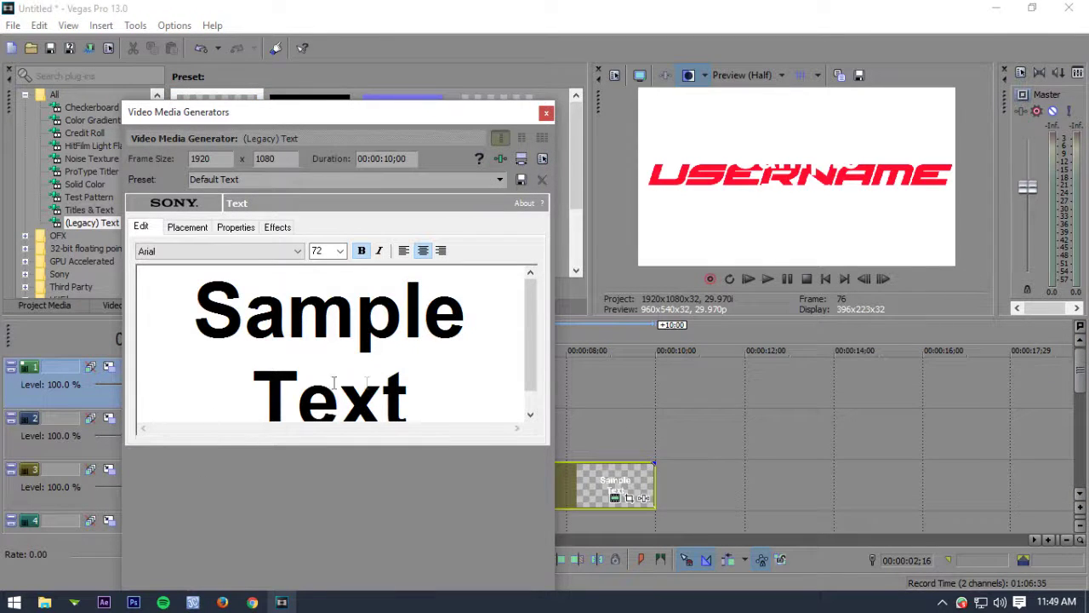
scroll(334, 382, "down", 1)
key("ctrl+a")
type("F")
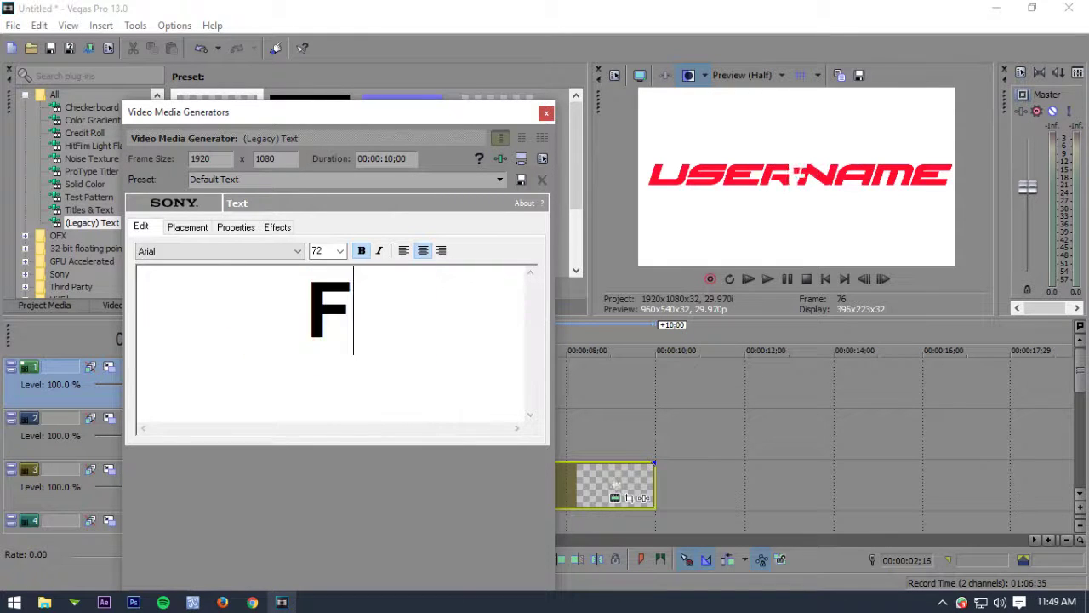
type("REE INTR")
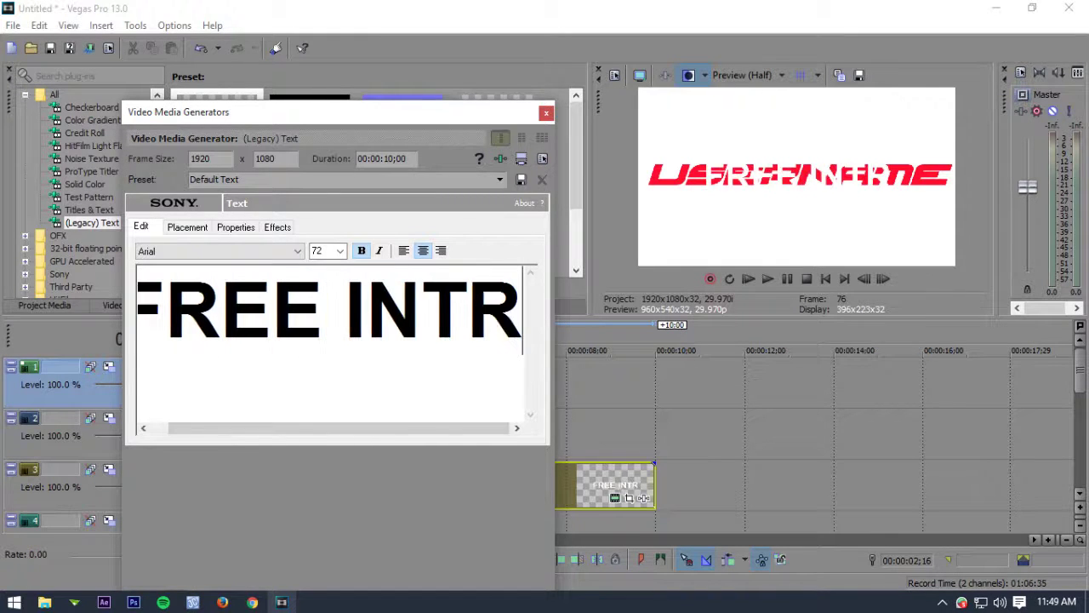
type("O")
- Set the FREE INTRO caption to Red Rocket Italic at size 15
key("ctrl+a")
left_click(211, 252)
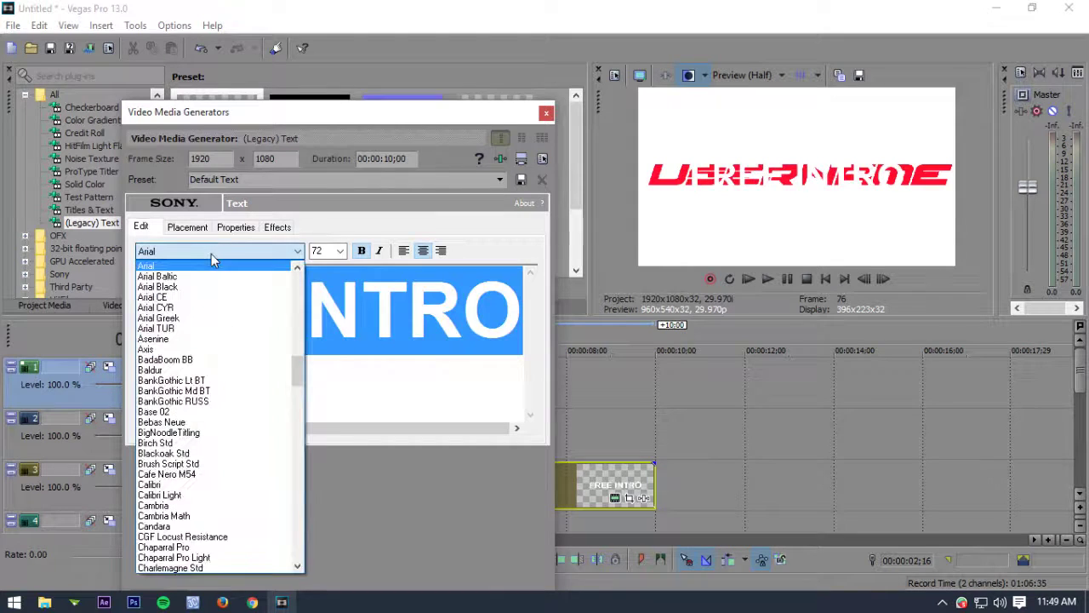
key("r")
scroll(219, 405, "down", 2)
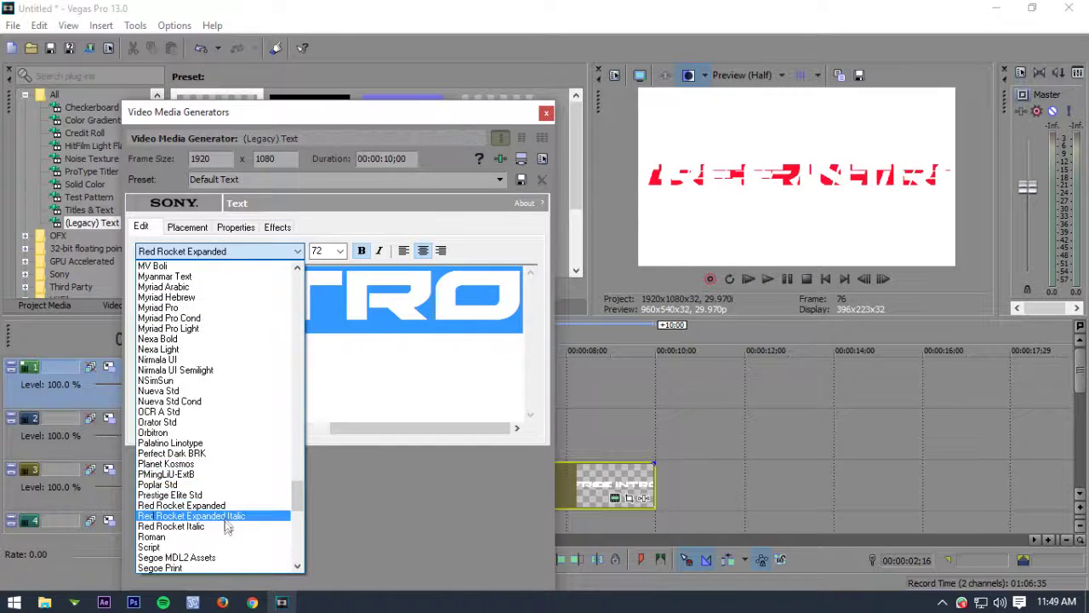
left_click(170, 526)
left_click(331, 252)
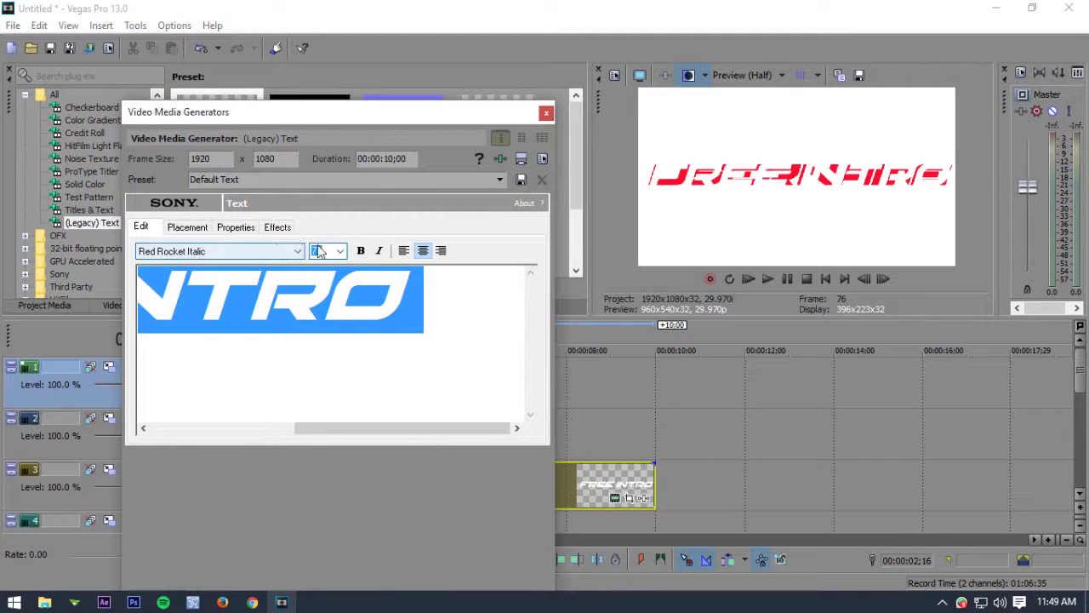
type("15")
- Position FREE INTRO up-left, just above USERNAME's left end
left_click(236, 227)
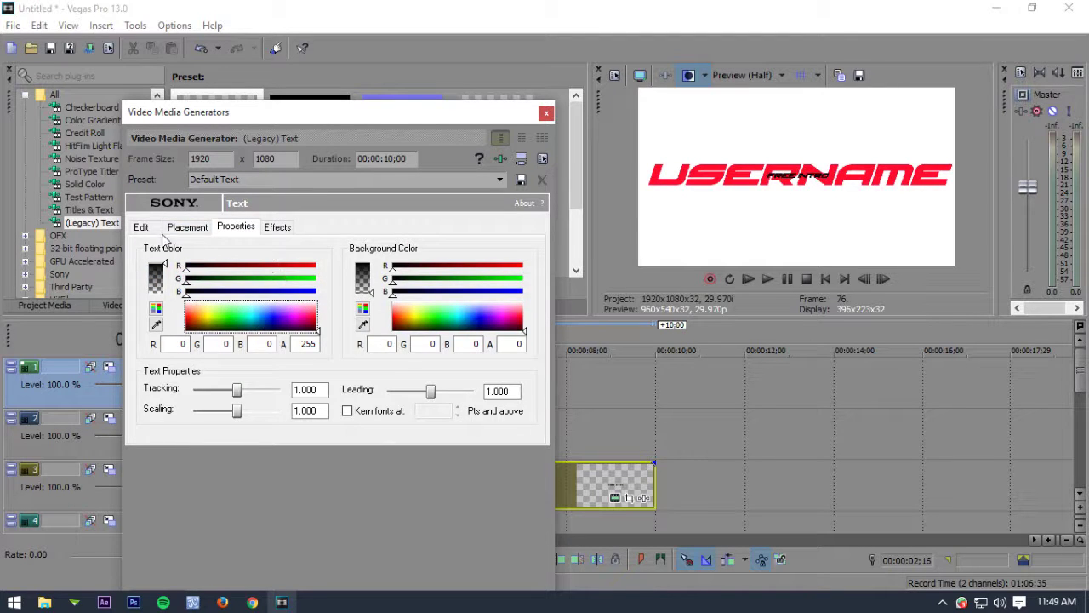
left_click(143, 228)
left_click(189, 228)
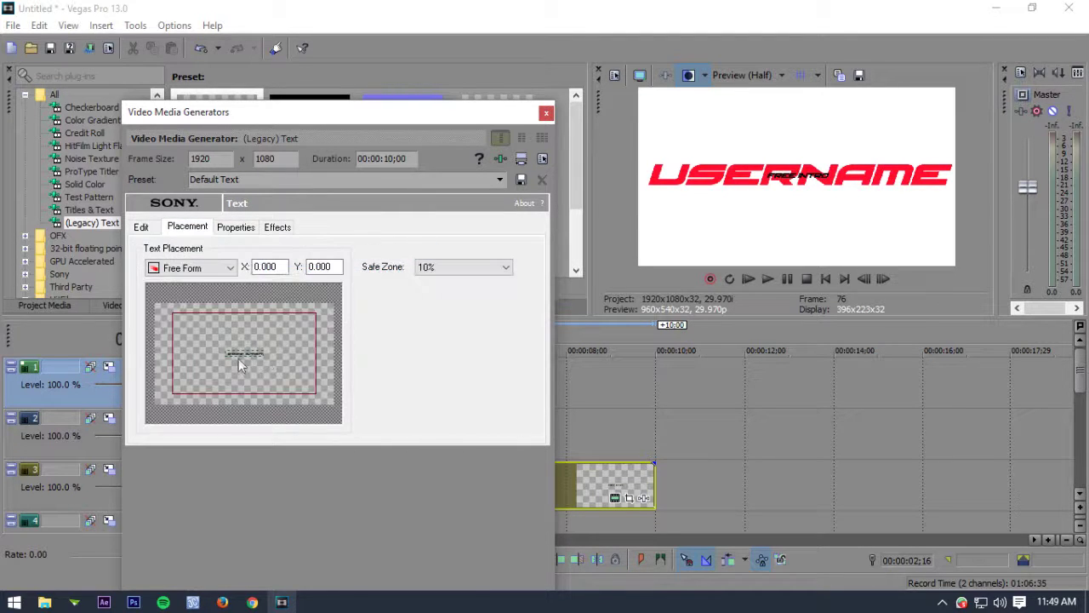
mouse_move(240, 364)
left_mouse_down()
mouse_move(204, 342)
mouse_move(173, 345)
left_mouse_up()
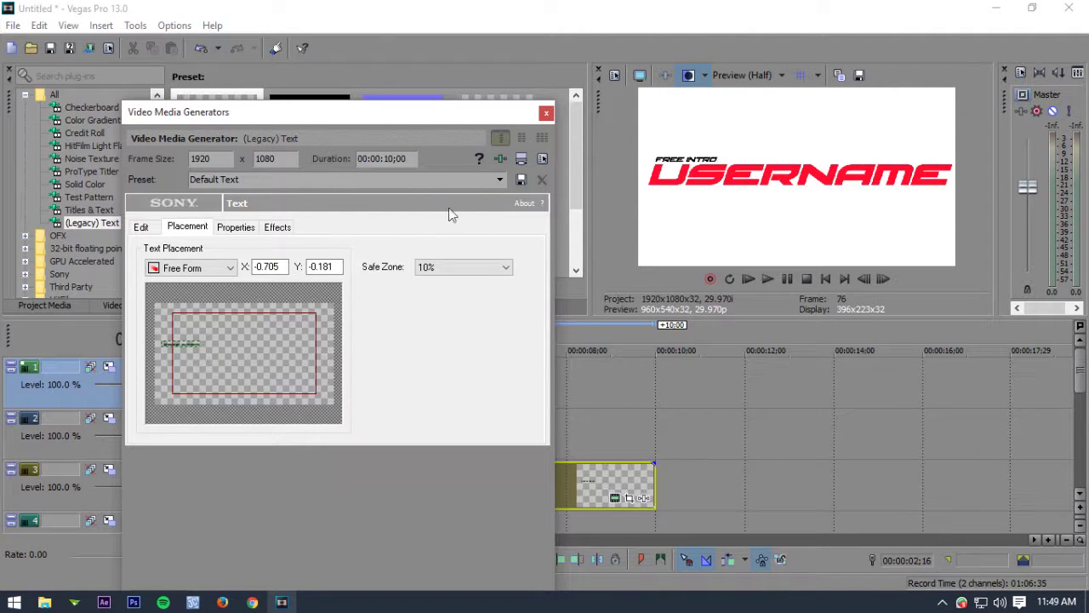
left_click(545, 113)
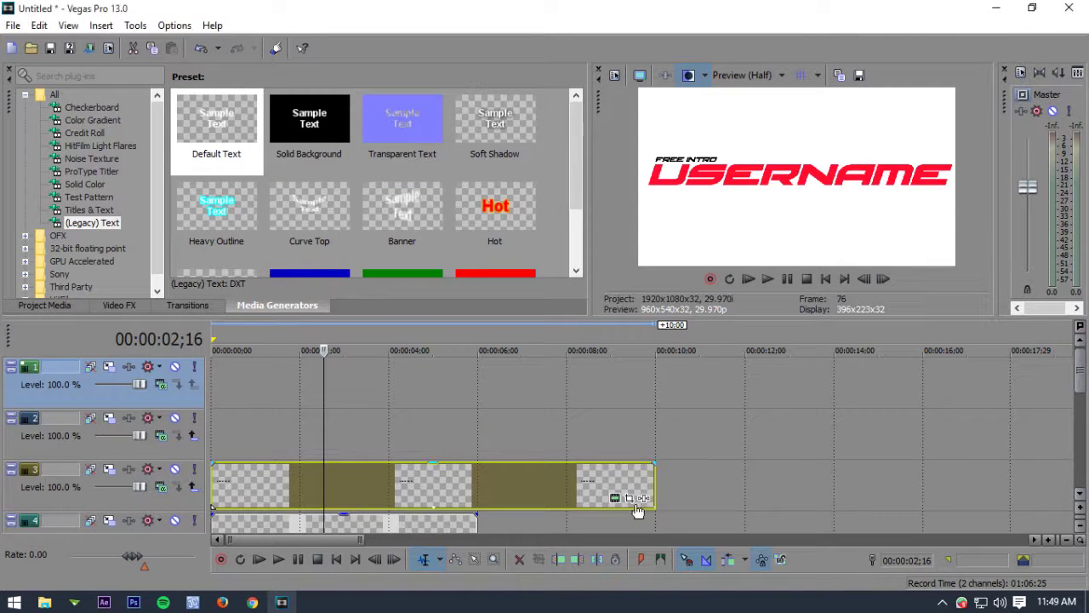
- Shorten the track 3 caption and paste an independent copy onto track 2 at the timeline start
left_click_drag(654, 473, 478, 473)
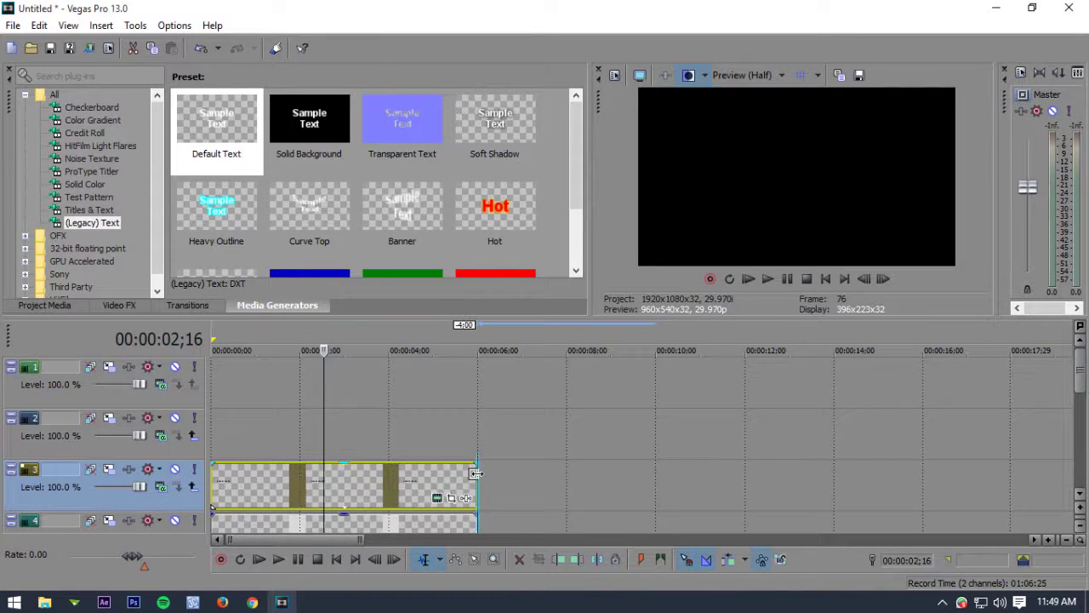
right_click(286, 489)
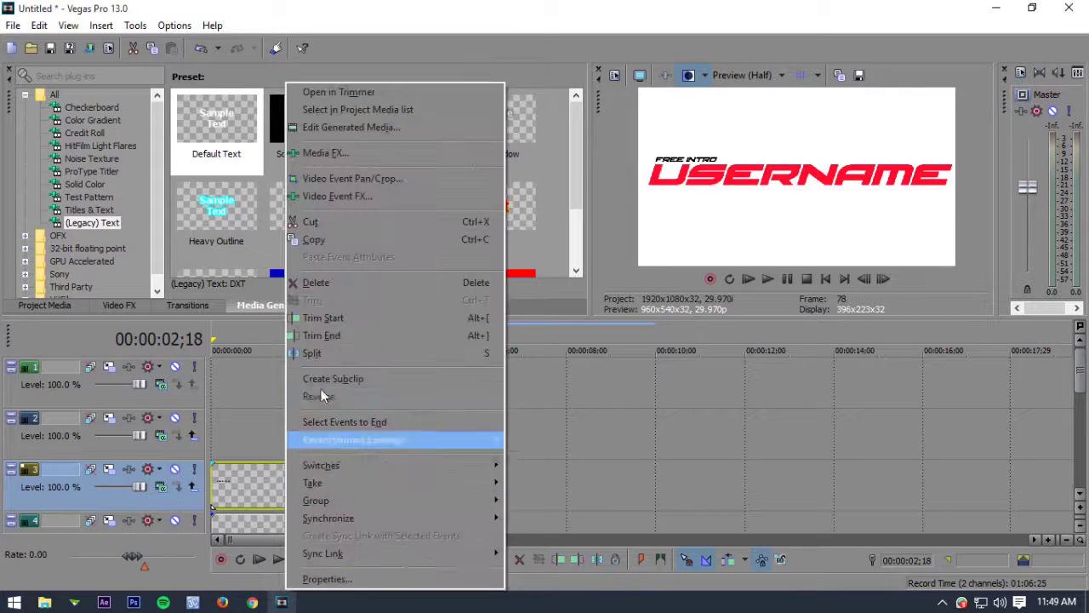
left_click(340, 241)
left_click(245, 427)
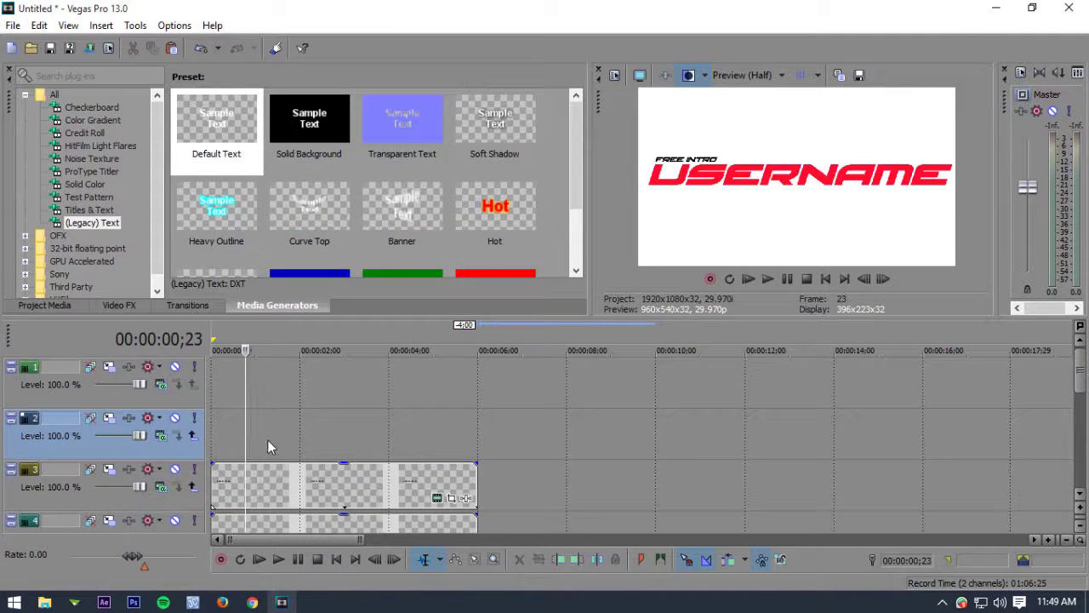
right_click(268, 440)
left_click(330, 163)
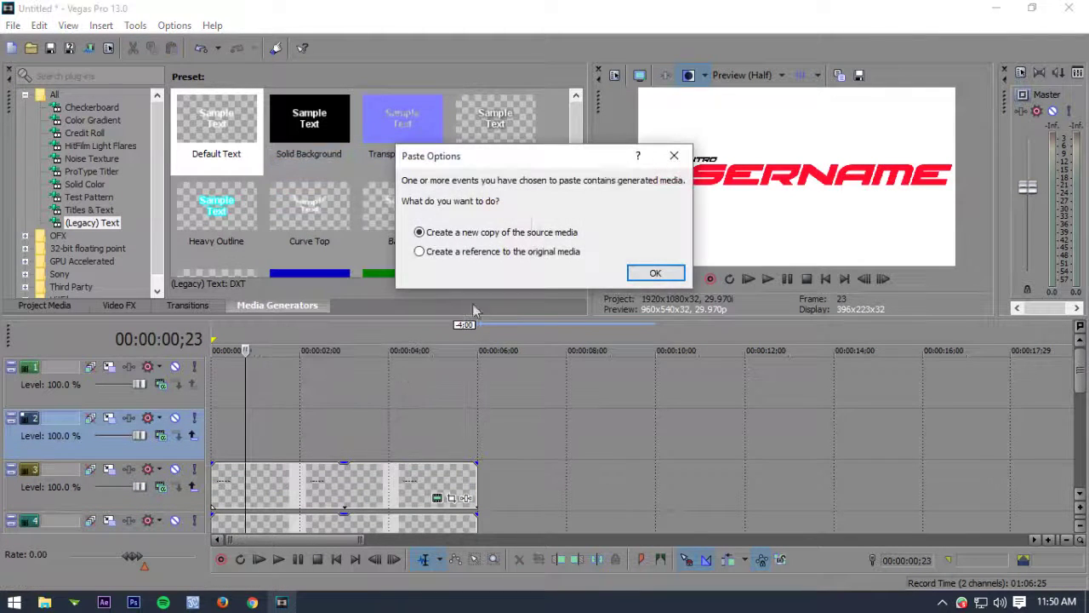
left_click(655, 271)
left_click_drag(349, 438, 316, 438)
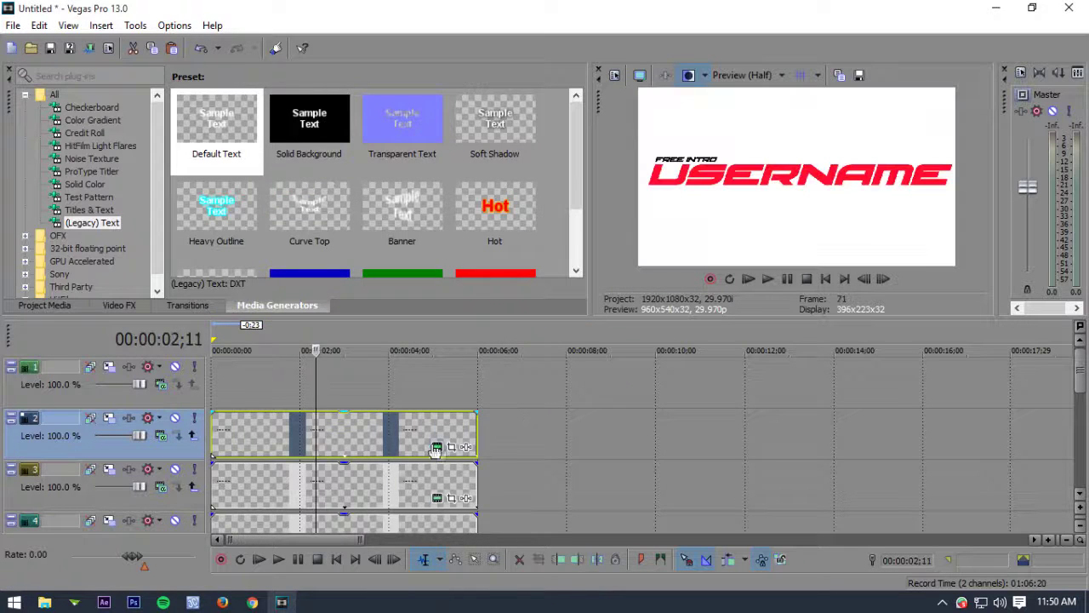
- Change the copied caption to yt.com/rkmfx and place it beneath USERNAME's right end
left_click(436, 448)
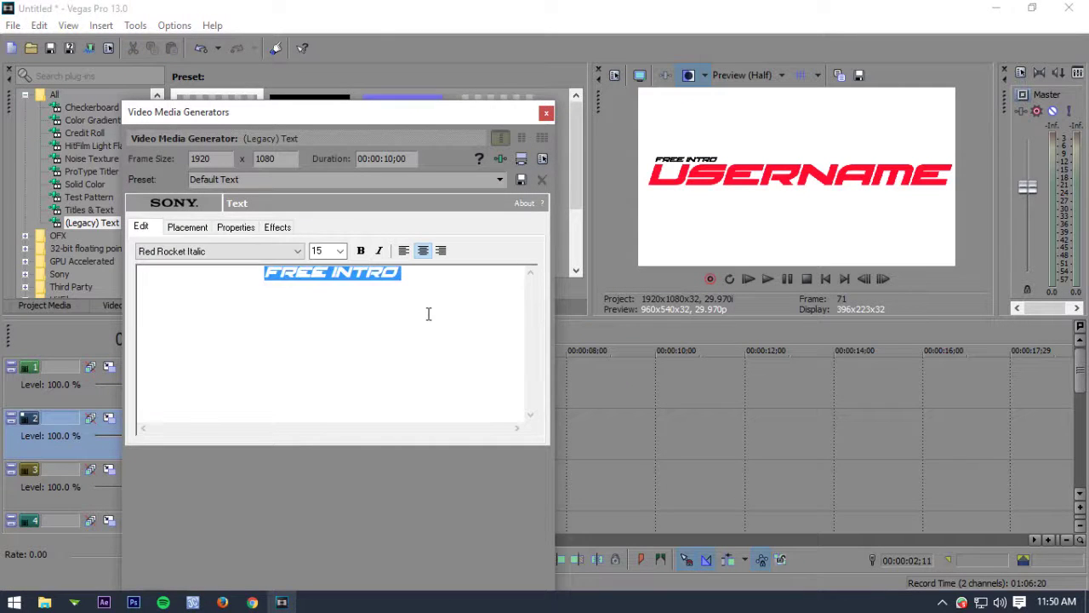
type("yt.com")
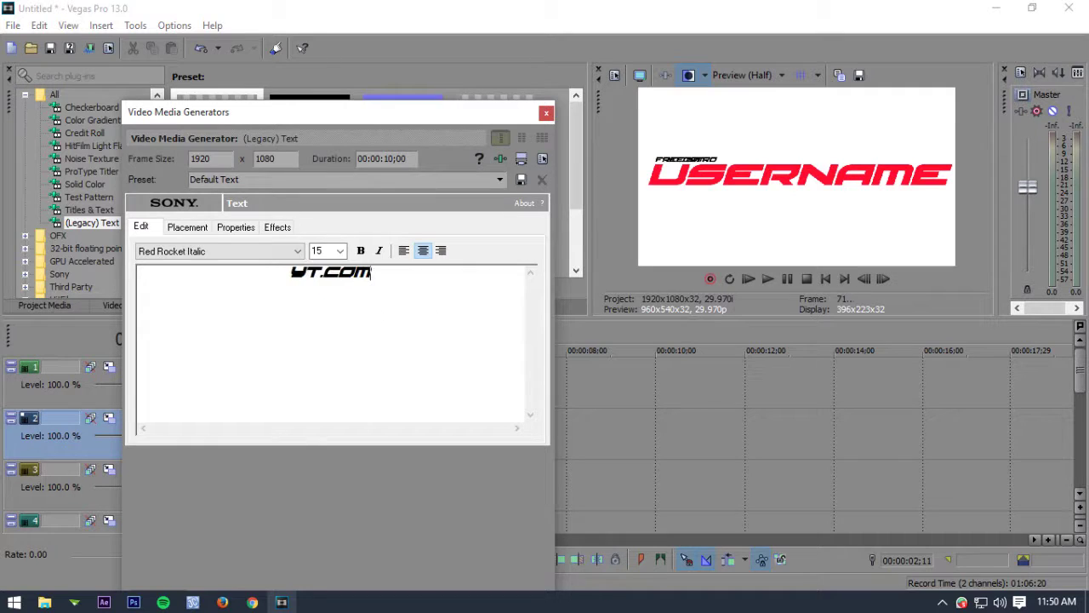
type("/rkmfx")
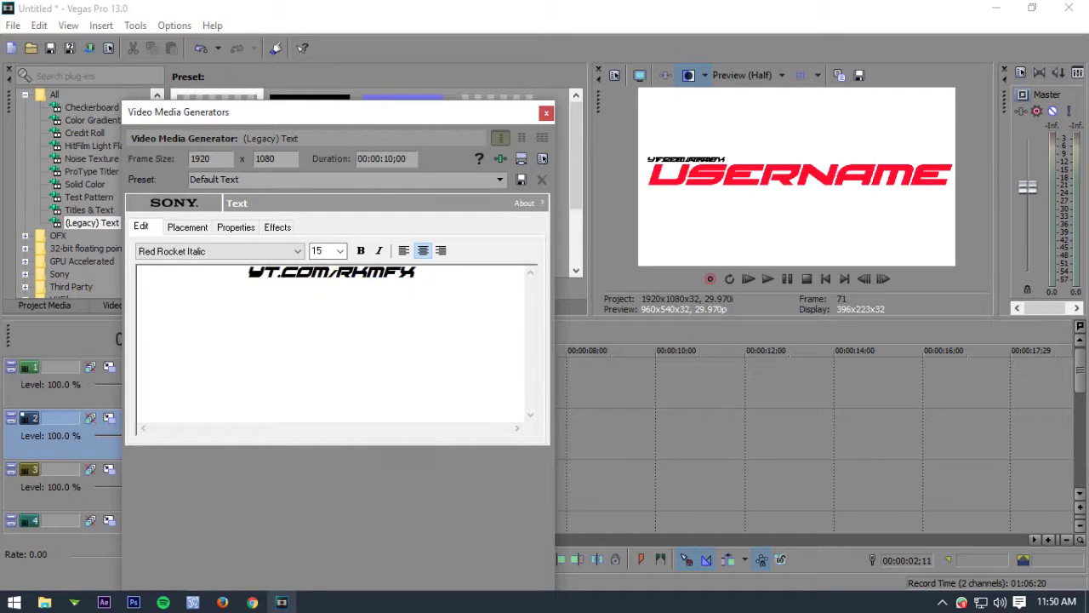
key("ctrl+a")
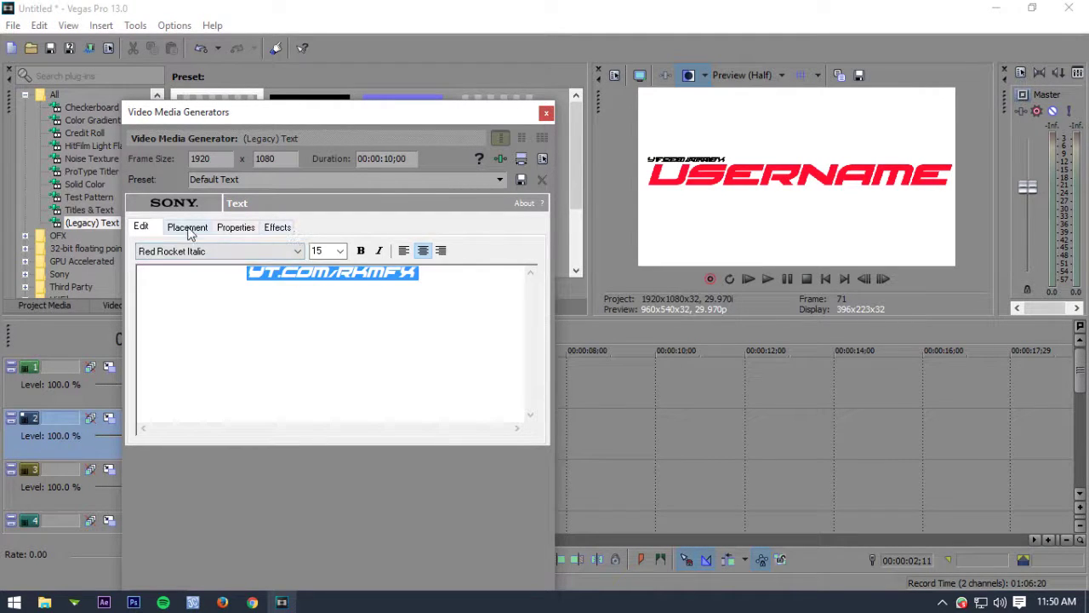
left_click(189, 230)
left_click_drag(206, 329, 314, 366)
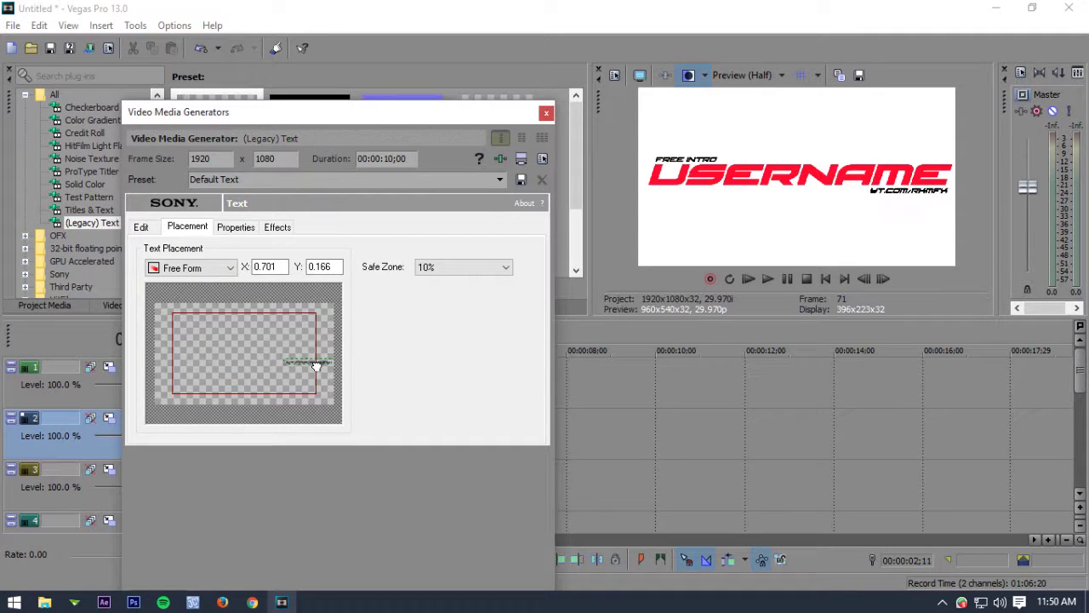
left_click_drag(338, 371, 346, 372)
left_click(546, 114)
- Place Dag_Texture on track 1 with a blending compositing mode, then return to the project start
left_click(44, 304)
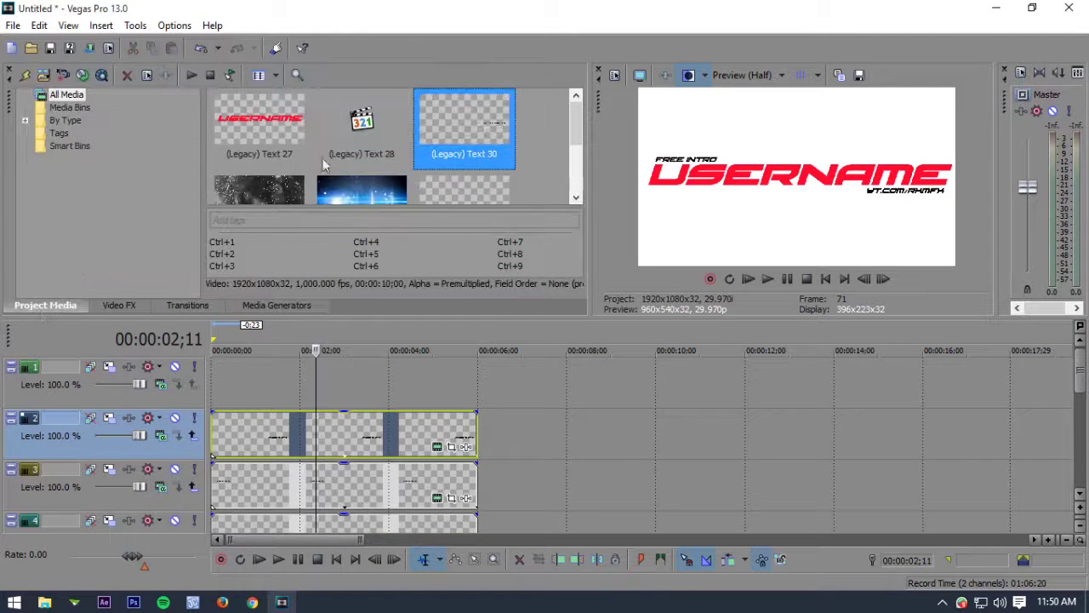
scroll(340, 176, "down", 1)
left_click(259, 176)
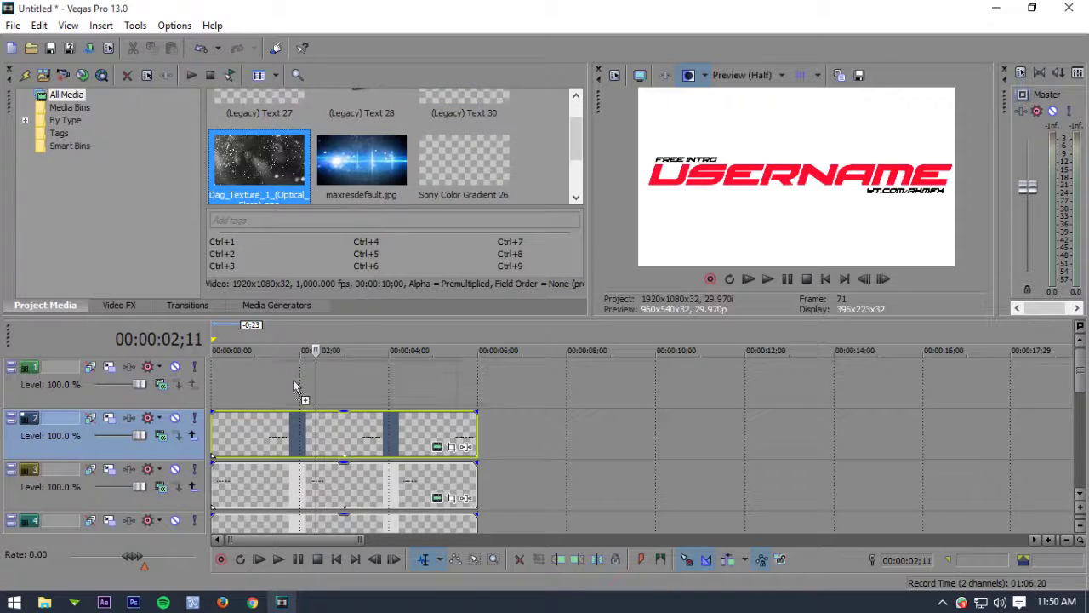
left_click_drag(348, 213, 345, 387)
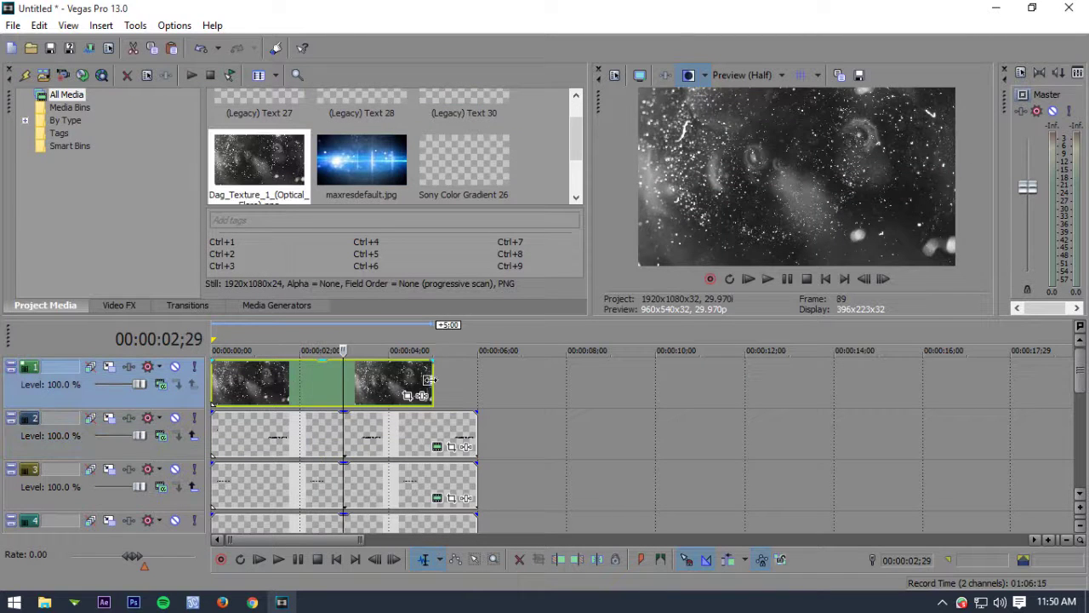
left_click(177, 384)
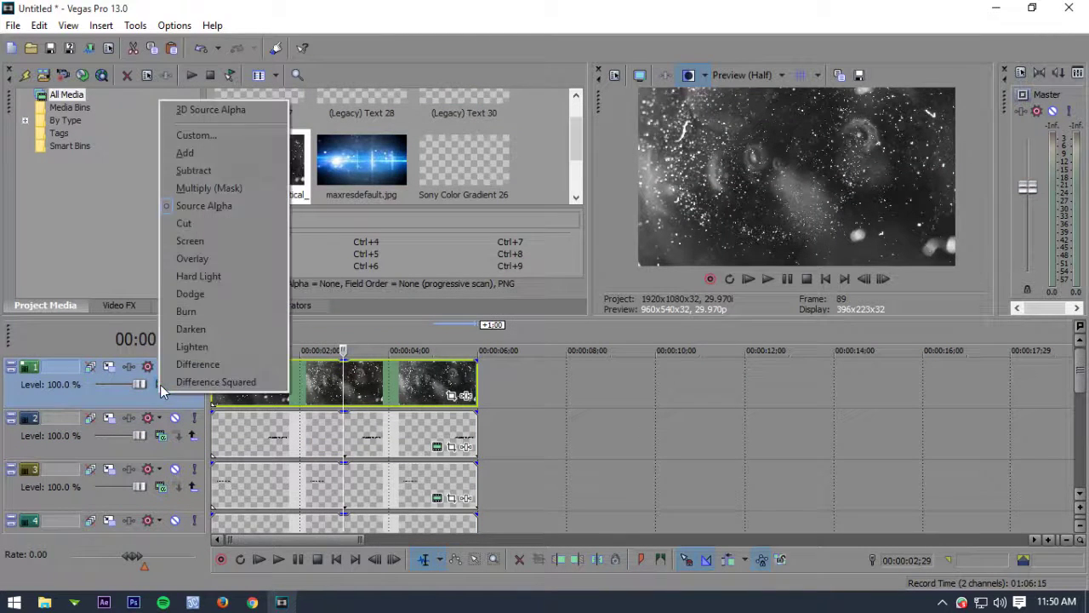
left_click(200, 347)
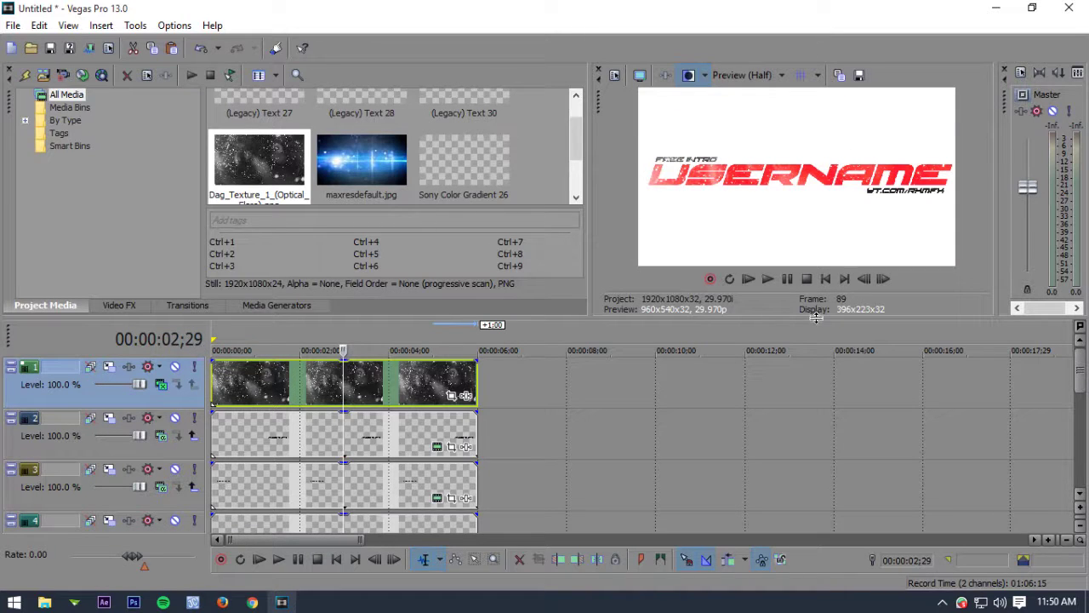
left_click(826, 280)
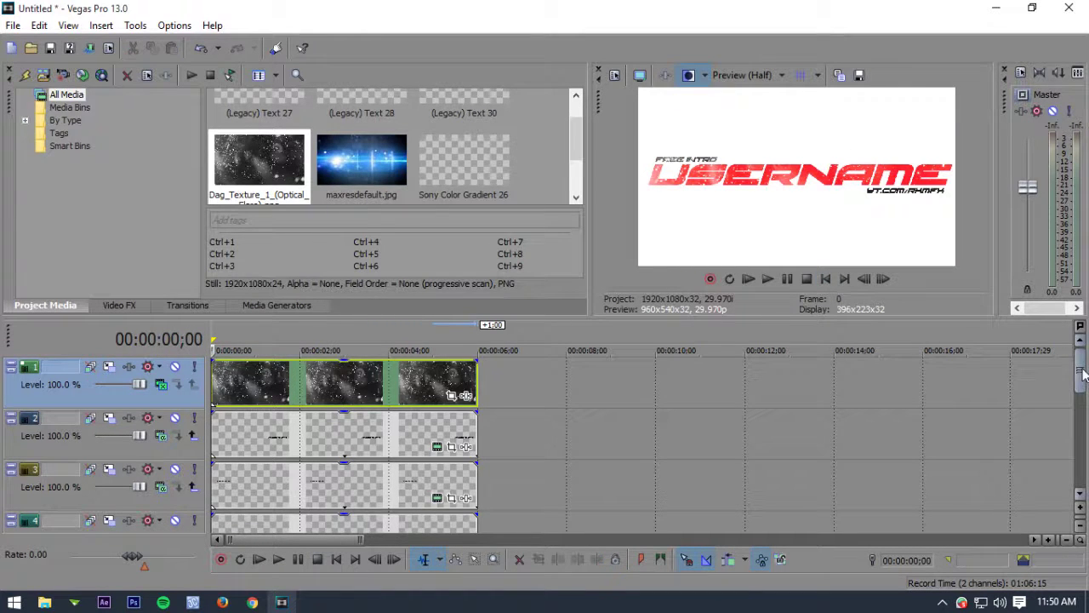
left_click_drag(1081, 375, 1081, 400)
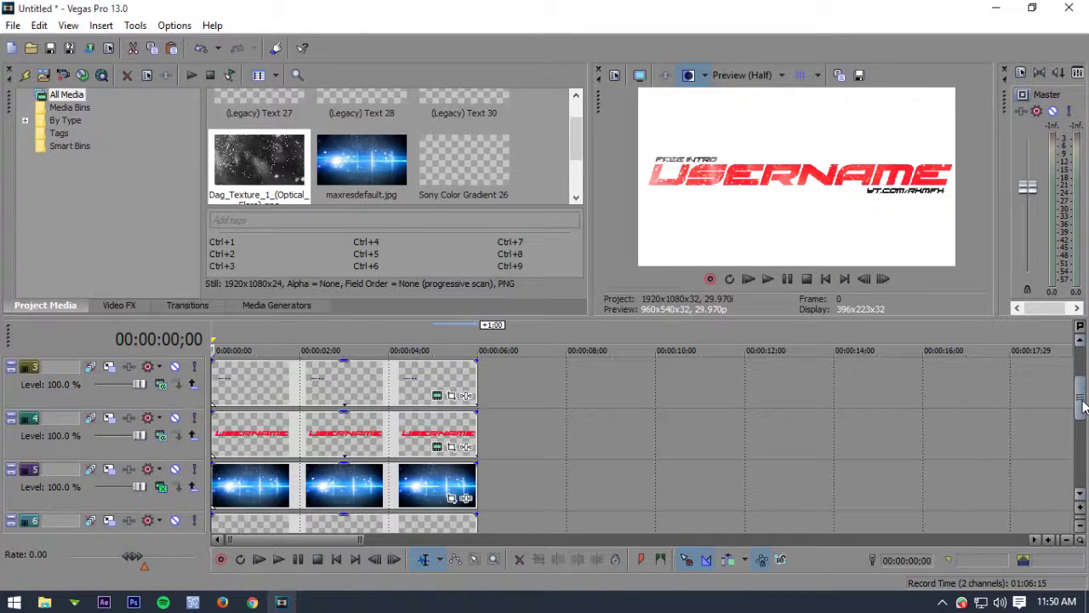
- Apply the Moderate Light Rays preset to the USERNAME title event
left_click(120, 306)
scroll(114, 243, "down", 5)
scroll(77, 187, "down", 5)
scroll(78, 184, "down", 3)
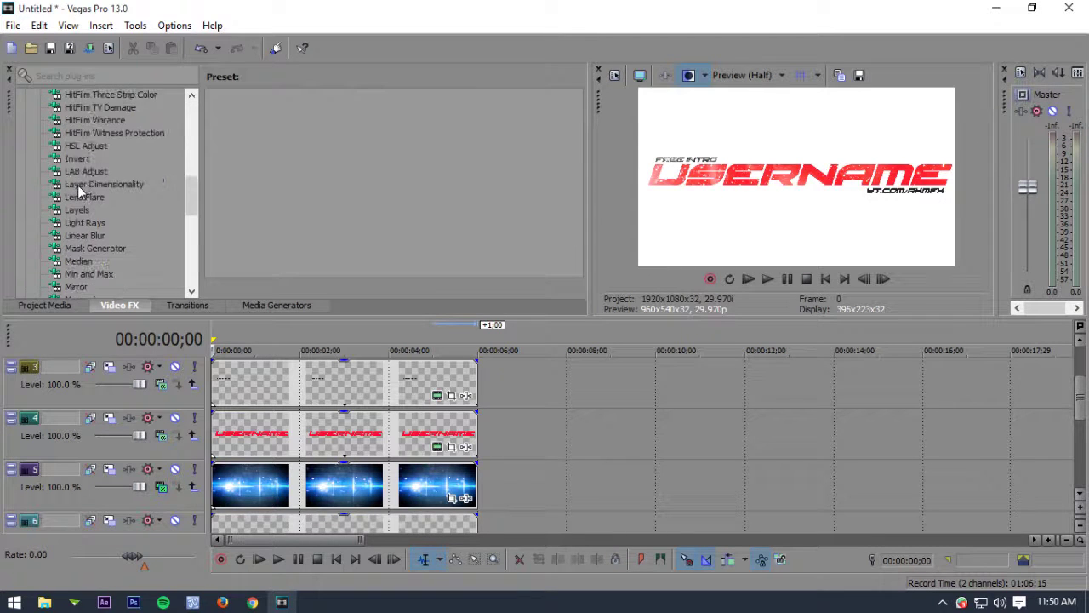
left_click(84, 222)
left_click_drag(332, 127, 306, 418)
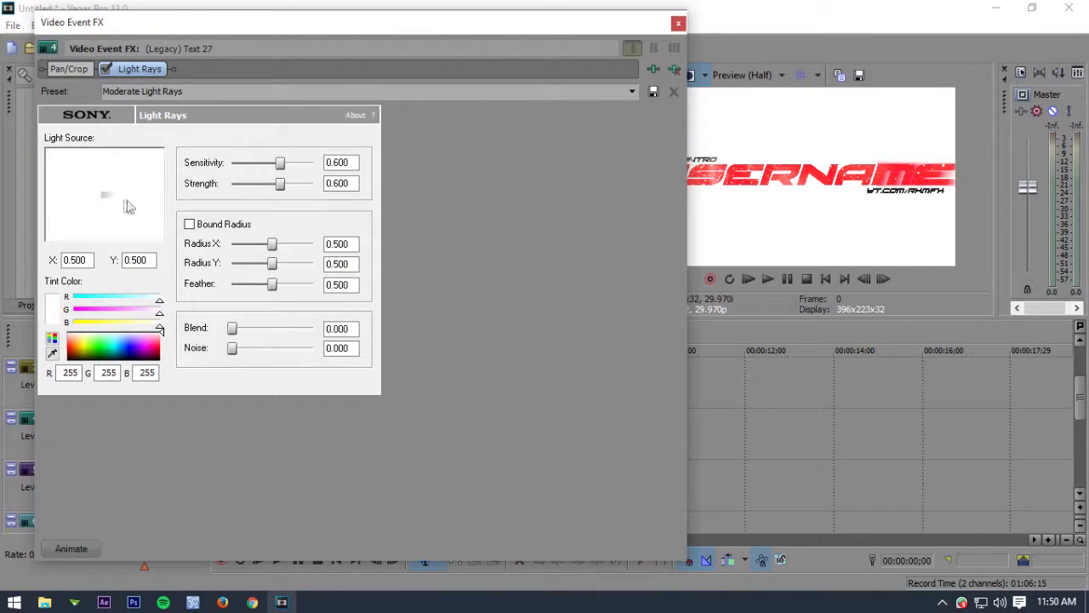
- Place the light source top-left, tick Bound Radius, and max the radius and blend
left_click_drag(76, 182, 49, 160)
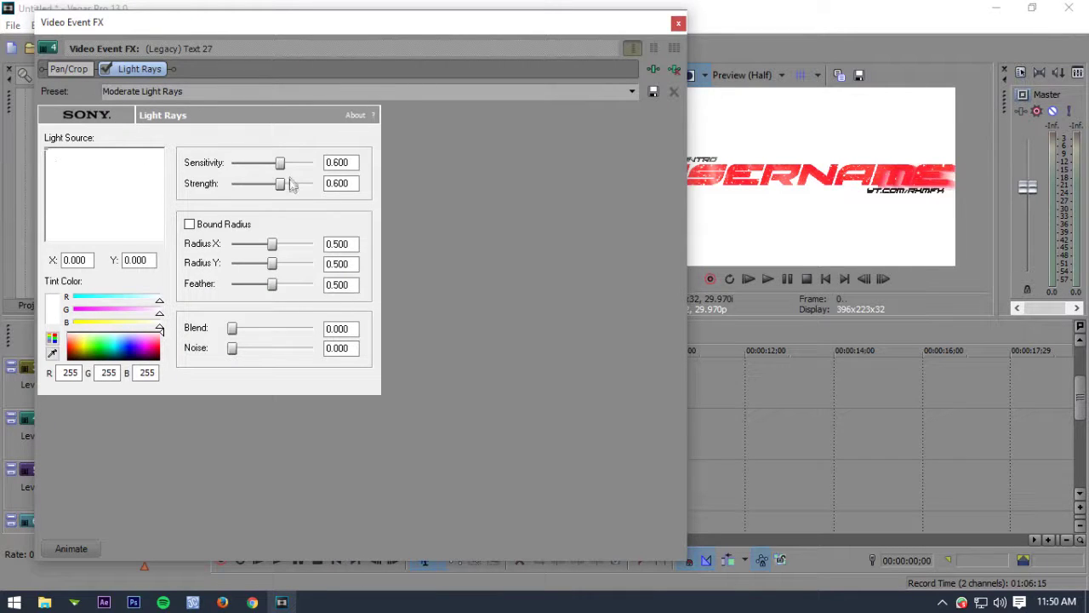
left_click(225, 227)
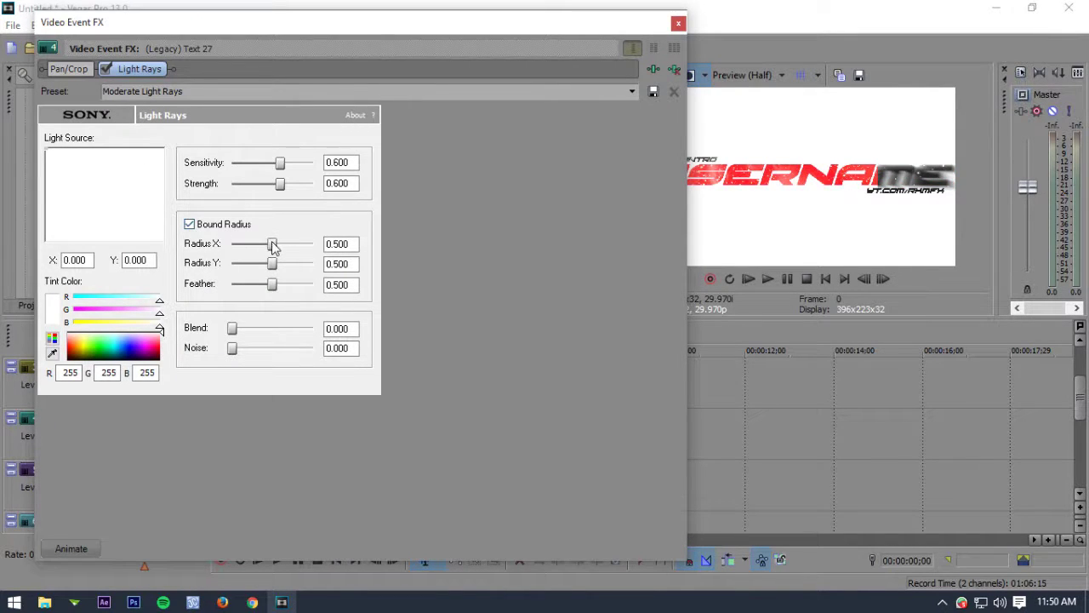
mouse_move(273, 247)
left_mouse_down()
mouse_move(313, 246)
mouse_move(313, 264)
mouse_move(401, 286)
left_mouse_up()
left_click_drag(232, 328, 326, 328)
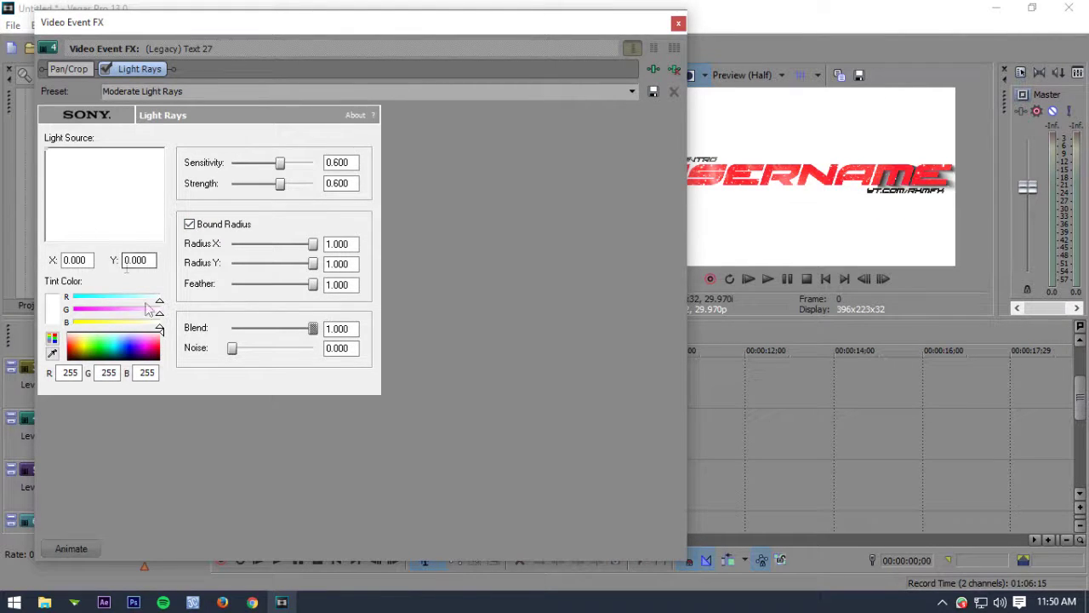
left_click(72, 548)
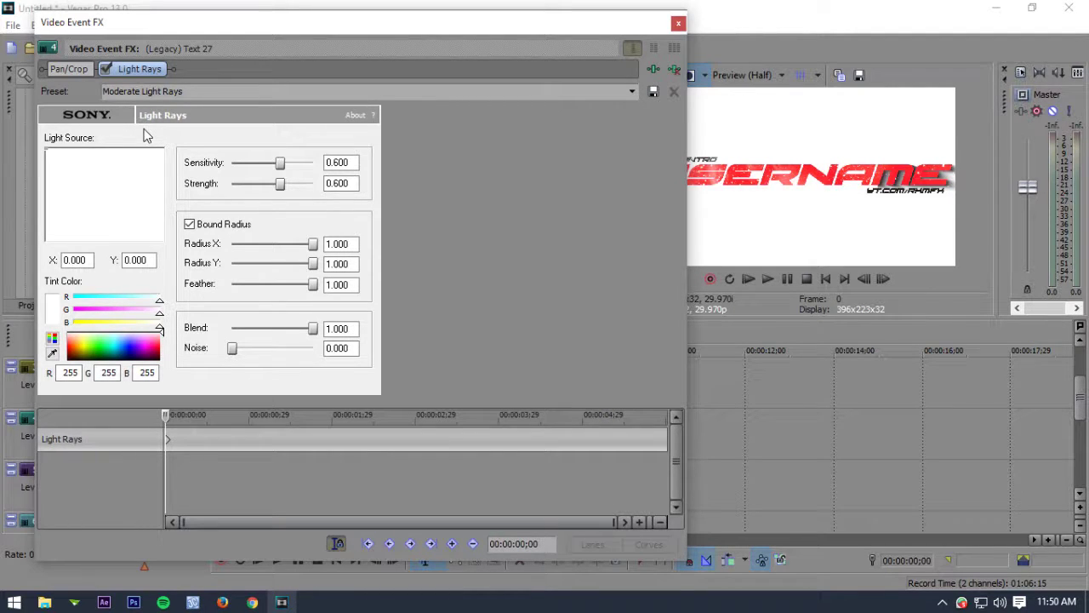
left_click(677, 24)
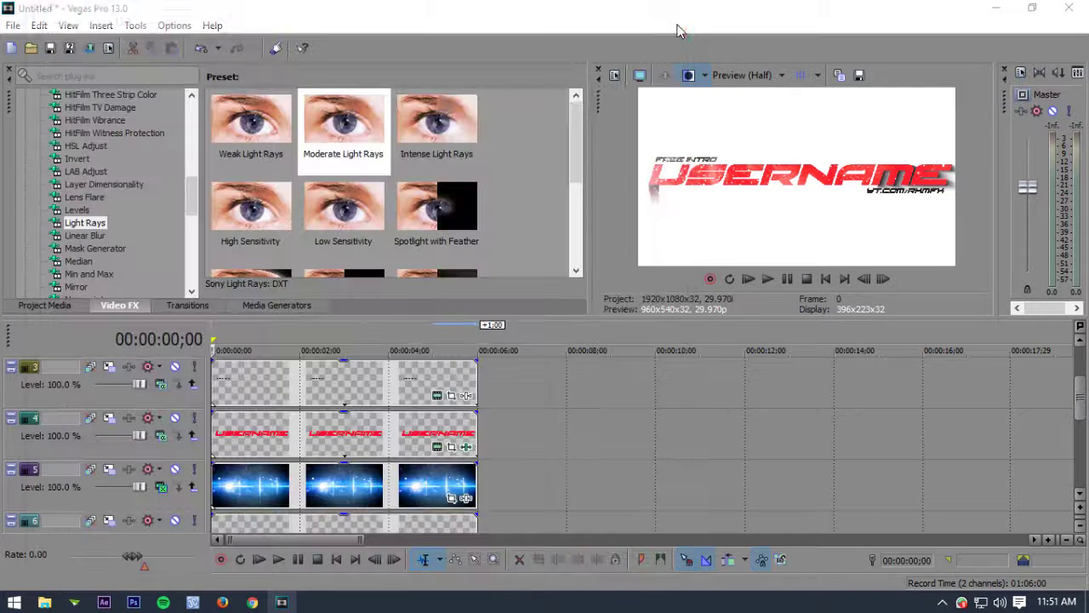
- Add Light Rays to the track 3 caption with maximum radii, full blend and feather about 0.82
left_click_drag(1081, 413, 1080, 400)
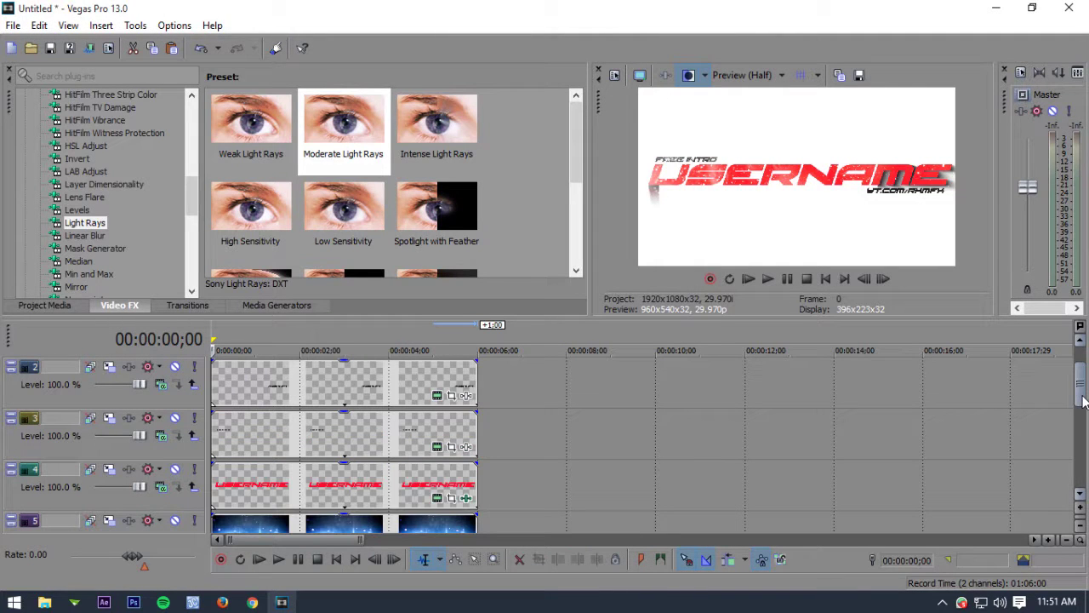
mouse_move(340, 136)
left_mouse_down()
mouse_move(327, 143)
mouse_move(308, 441)
left_mouse_up()
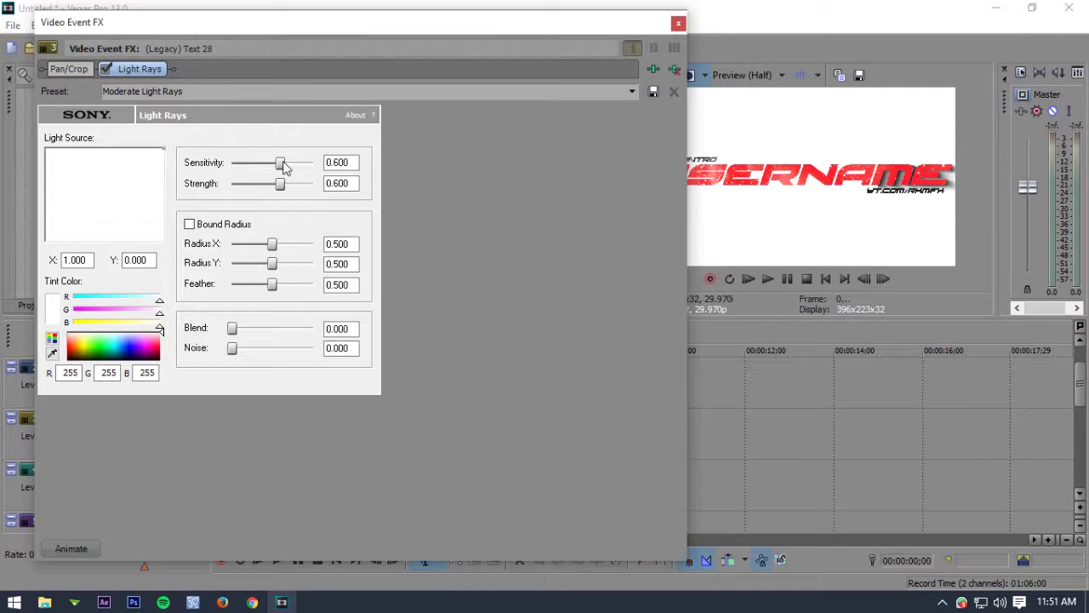
mouse_move(272, 243)
left_mouse_down()
mouse_move(313, 244)
mouse_move(369, 267)
left_mouse_up()
left_click_drag(434, 26, 293, 62)
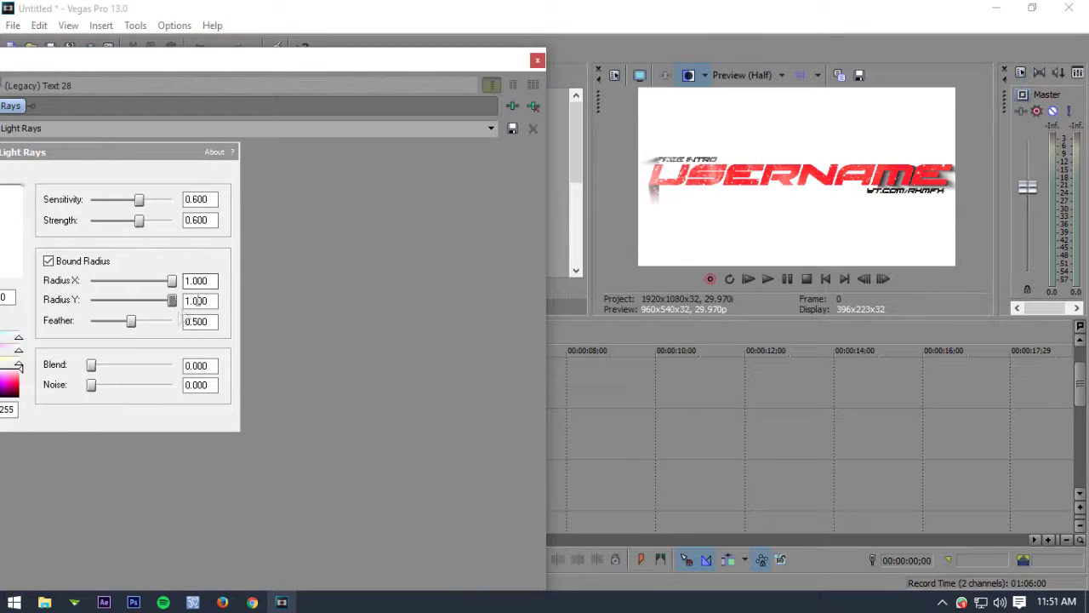
left_click_drag(93, 366, 181, 370)
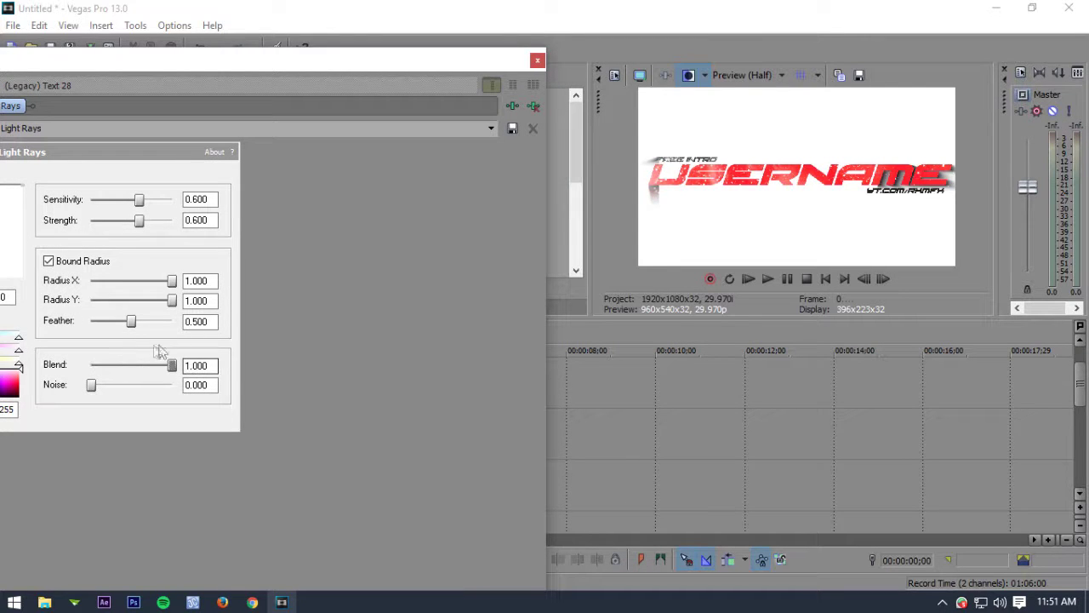
left_click_drag(142, 330, 161, 329)
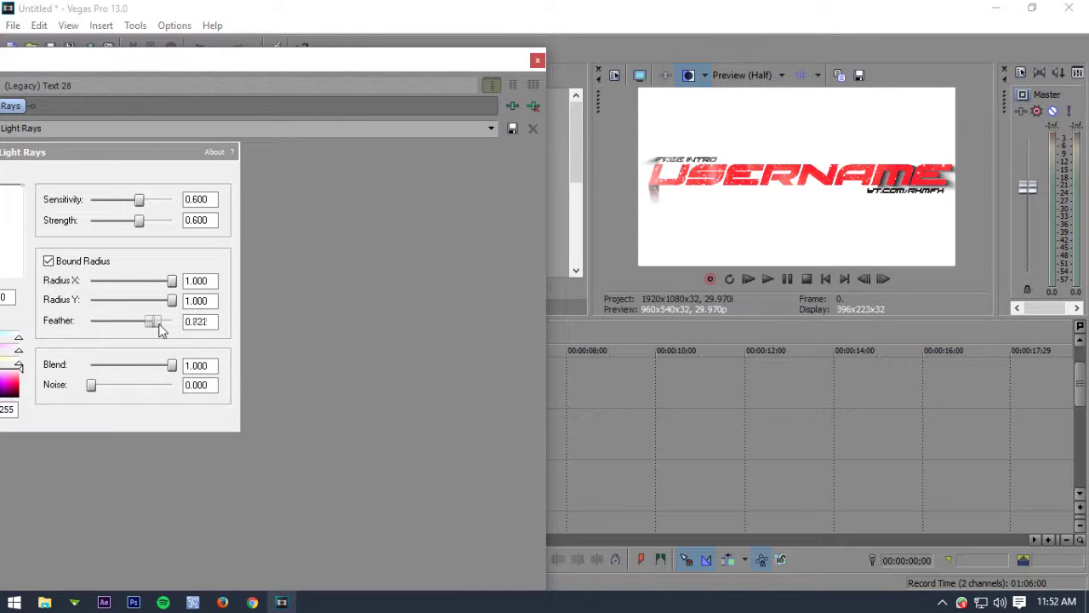
left_click(537, 60)
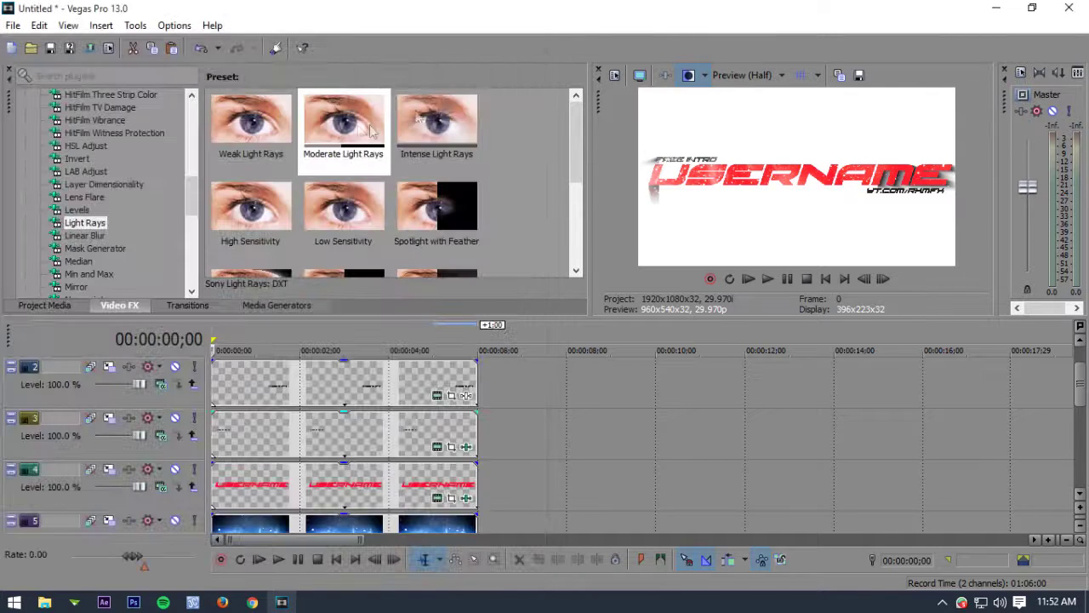
- Apply Moderate Light Rays to the track 2 caption, with a top-right source and maximum radii
mouse_move(362, 115)
left_mouse_down()
mouse_move(358, 286)
mouse_move(340, 381)
left_mouse_up()
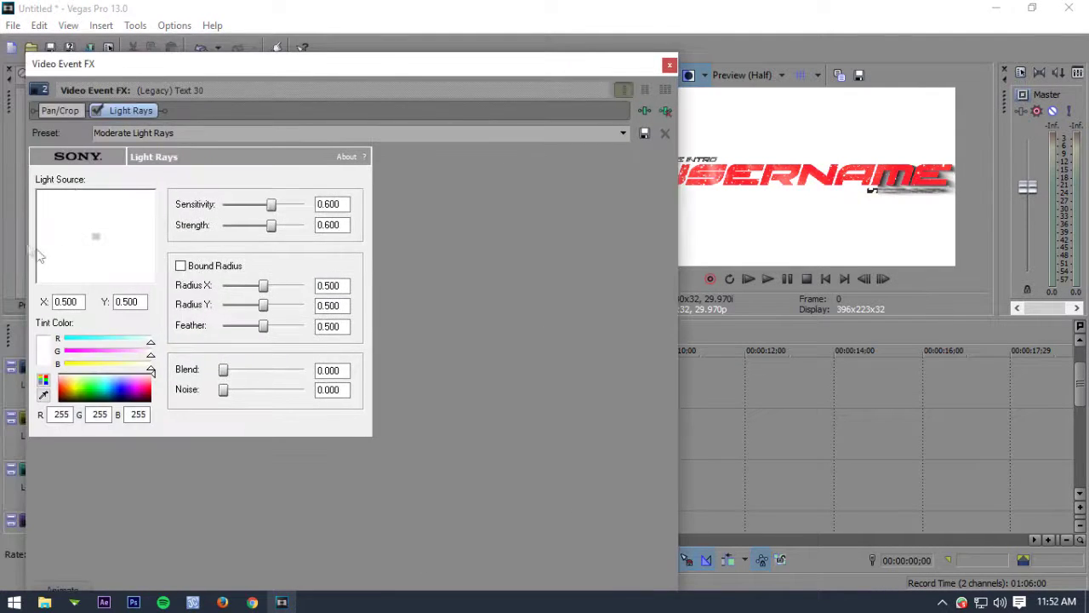
left_click_drag(99, 237, 210, 165)
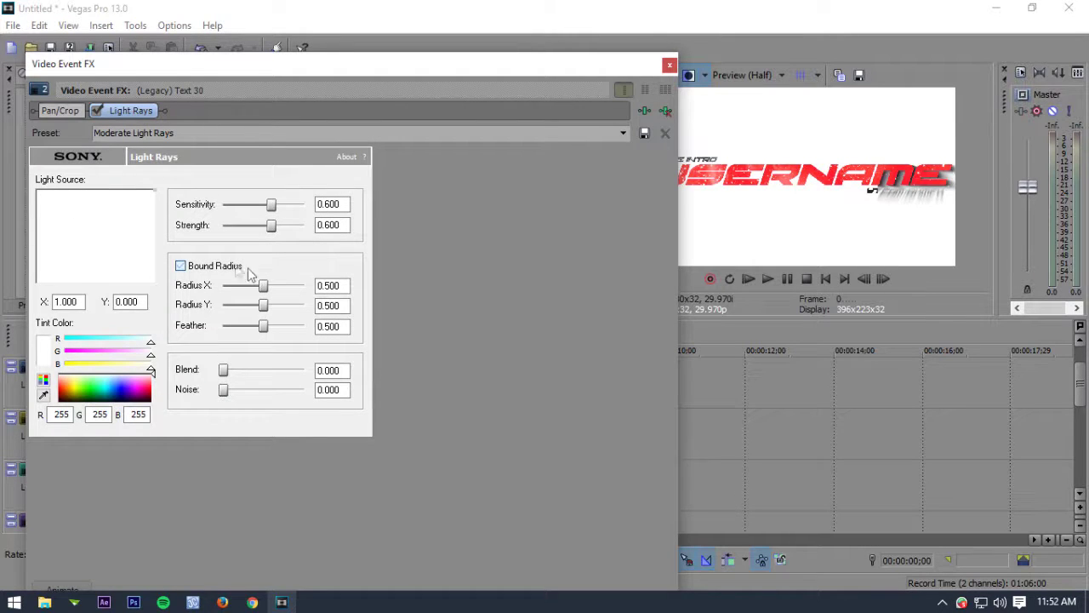
mouse_move(263, 286)
left_mouse_down()
mouse_move(304, 286)
mouse_move(299, 326)
mouse_move(282, 326)
left_mouse_up()
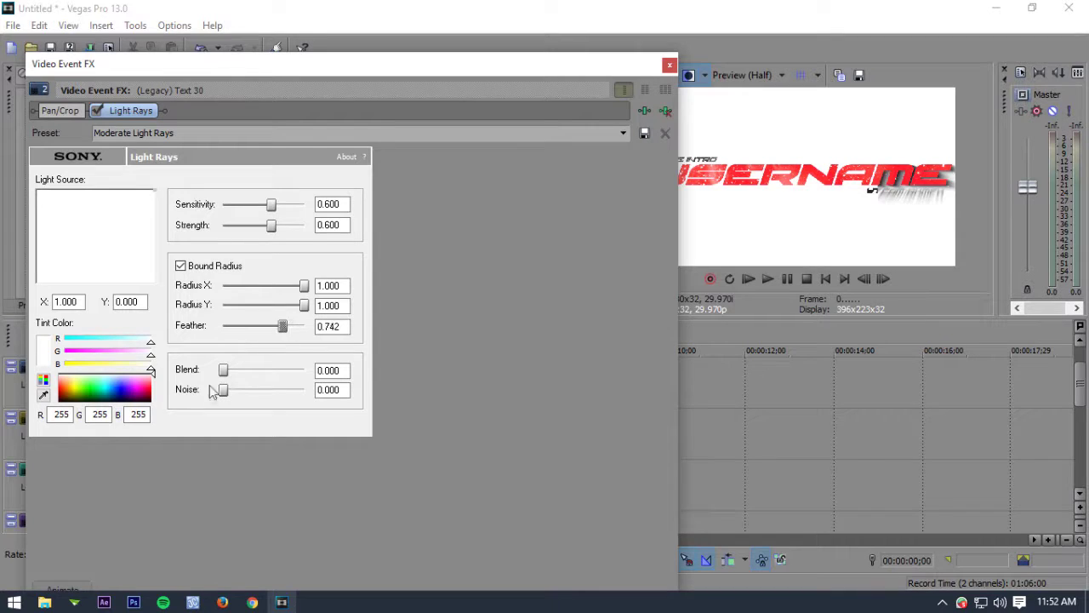
left_click_drag(224, 371, 301, 371)
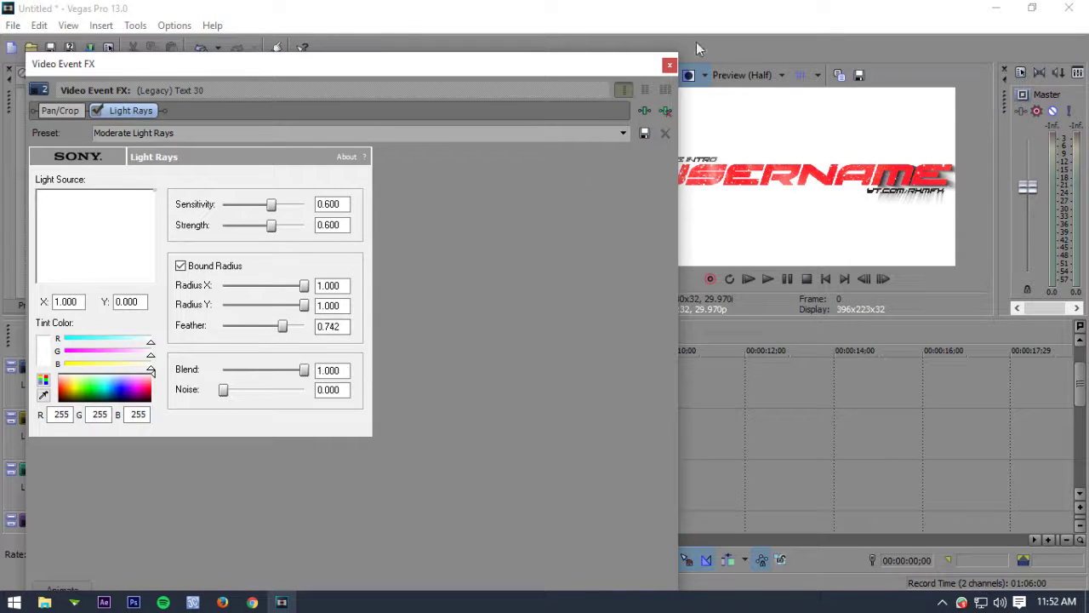
left_click_drag(282, 326, 274, 332)
- Lower the ray strength, keep Blend at full and shorten the vertical radius
mouse_move(275, 232)
left_mouse_down()
mouse_move(223, 207)
mouse_move(256, 208)
left_mouse_up()
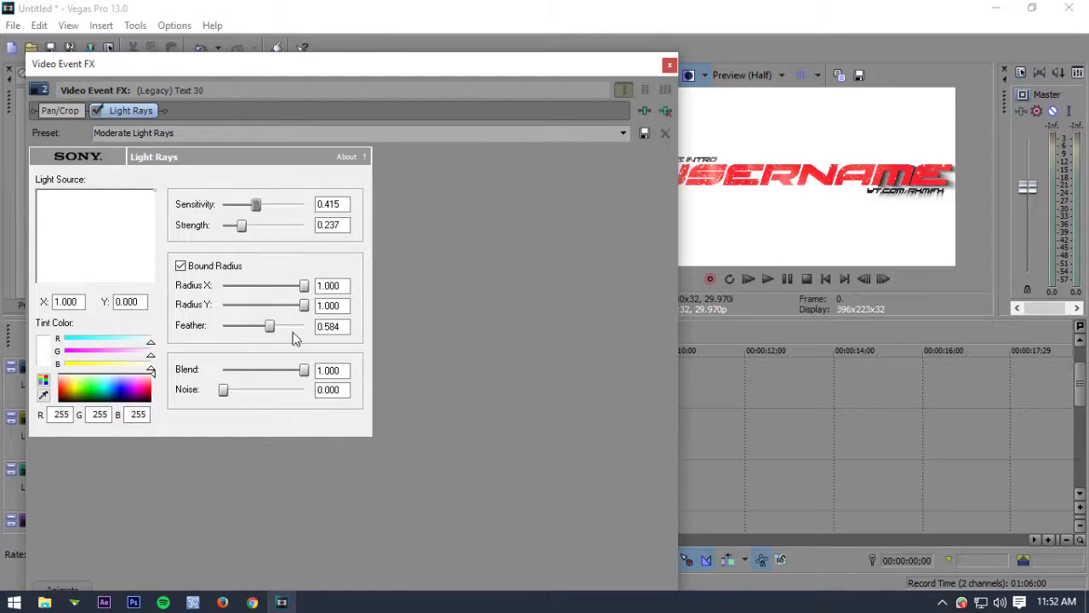
left_click_drag(305, 374, 282, 368)
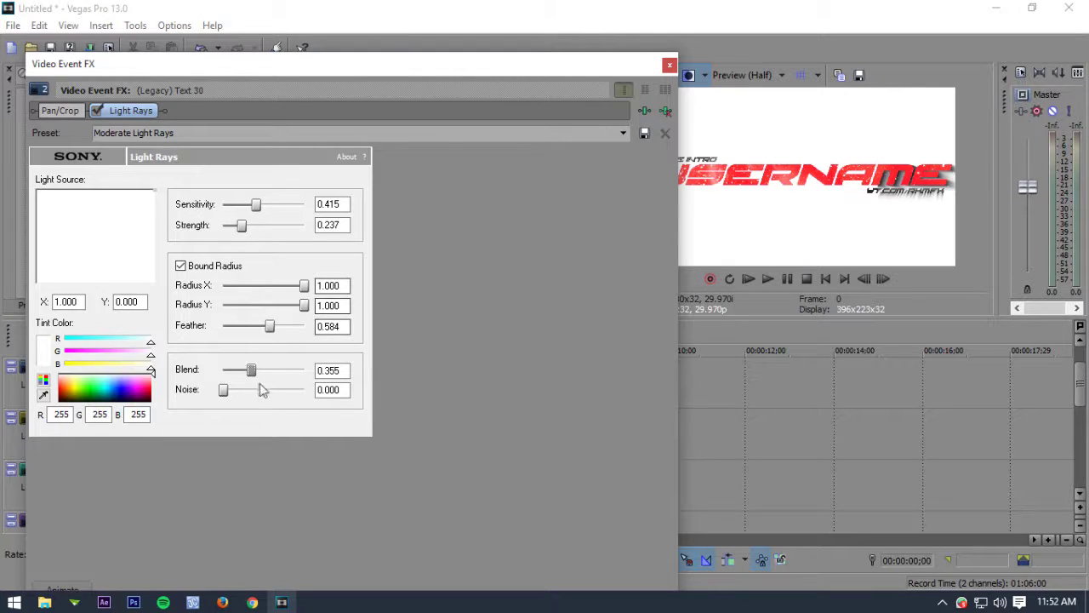
left_click_drag(251, 370, 305, 370)
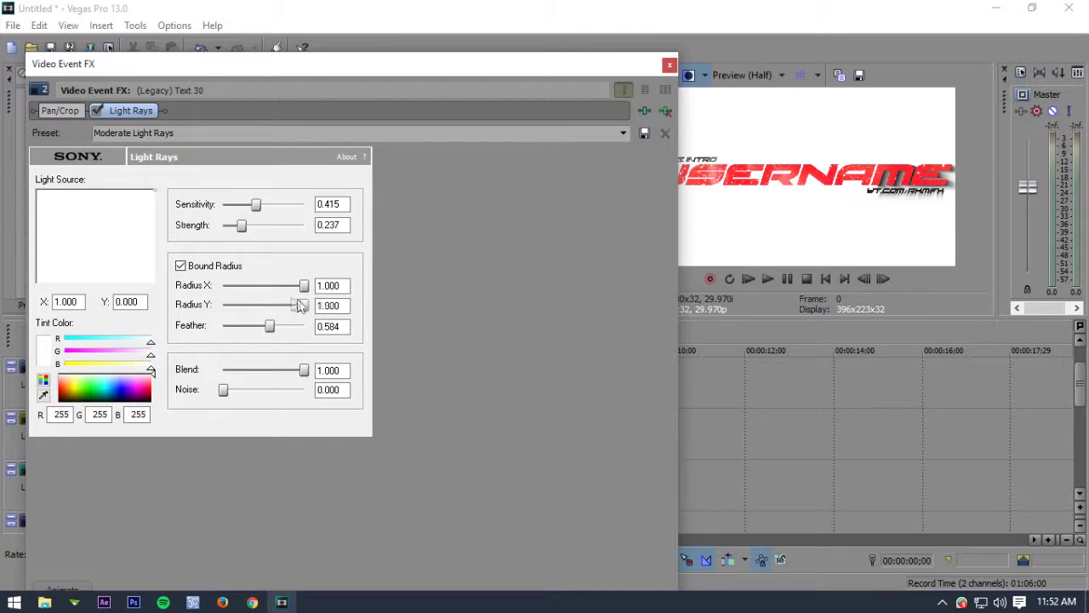
left_click_drag(300, 305, 295, 285)
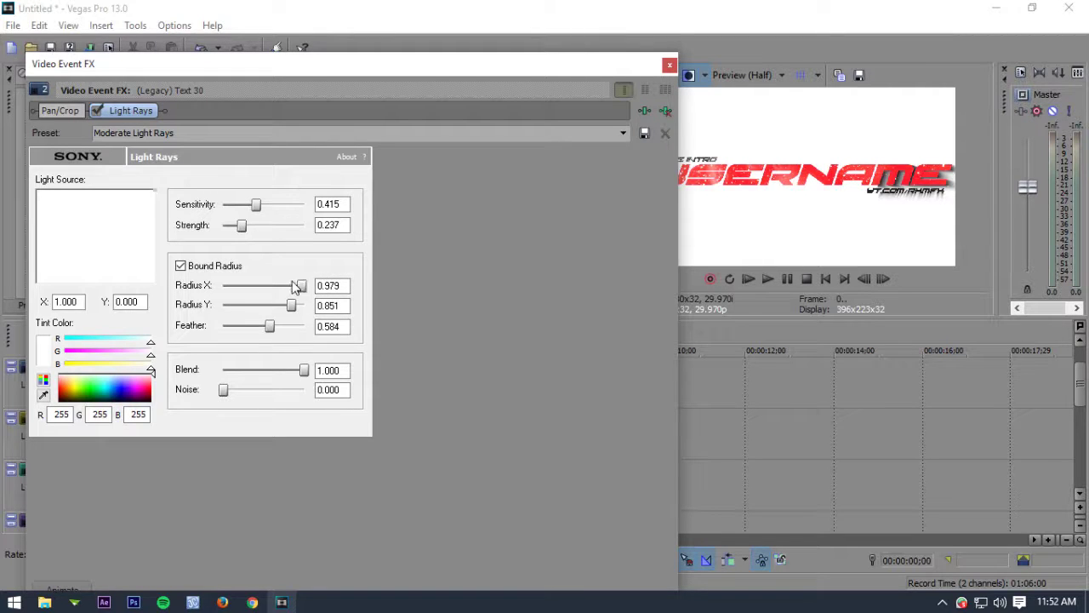
left_click(669, 64)
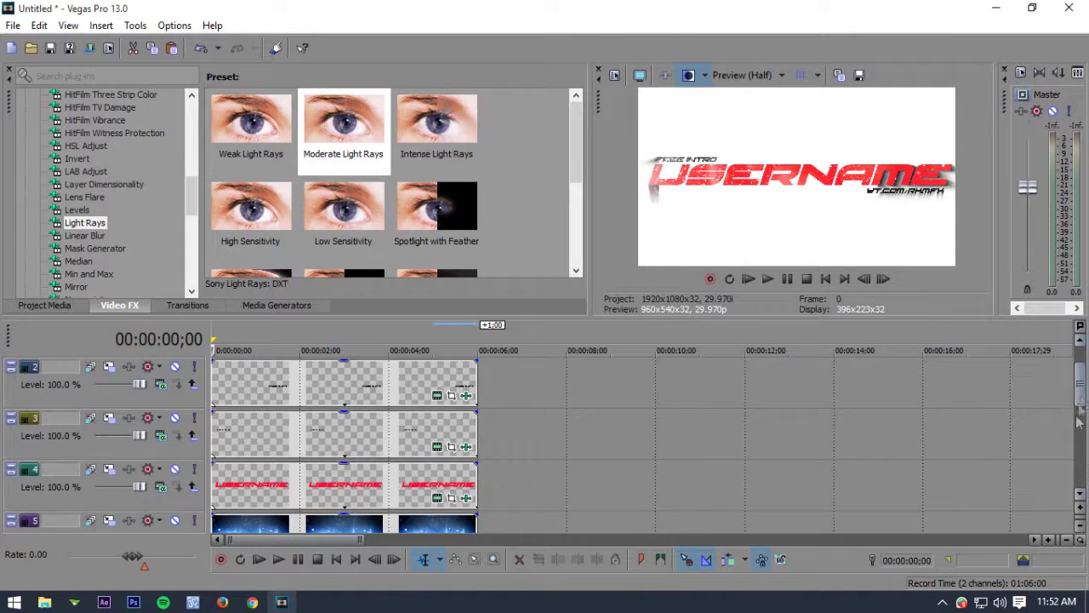
- Play the start of the intro, pause, and park the playhead at frame 21
left_click_drag(1080, 392, 1081, 412)
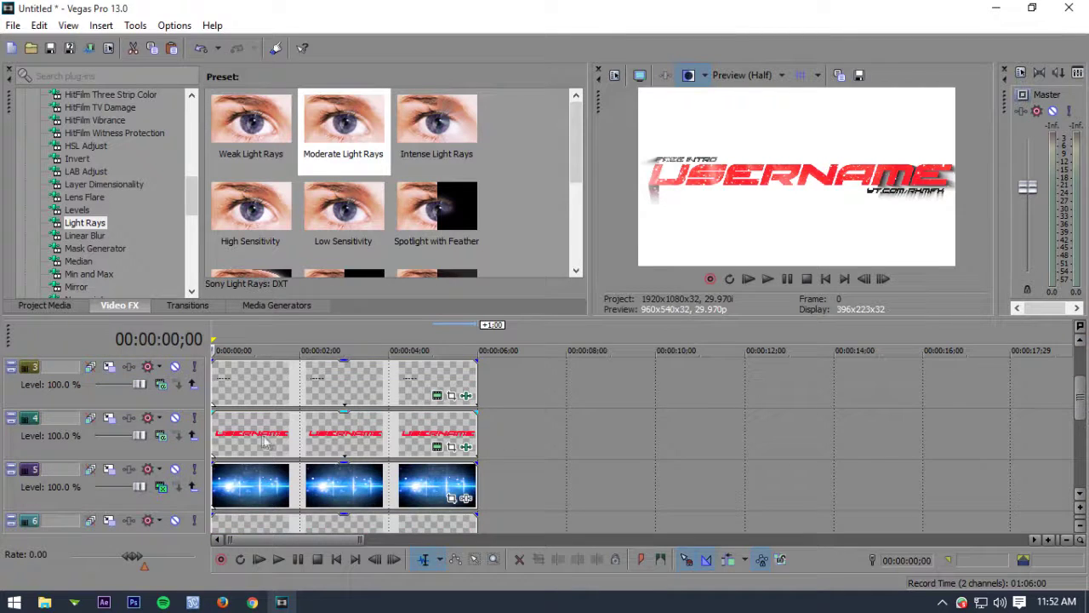
scroll(268, 442, "up", 3)
scroll(259, 481, "down", 1)
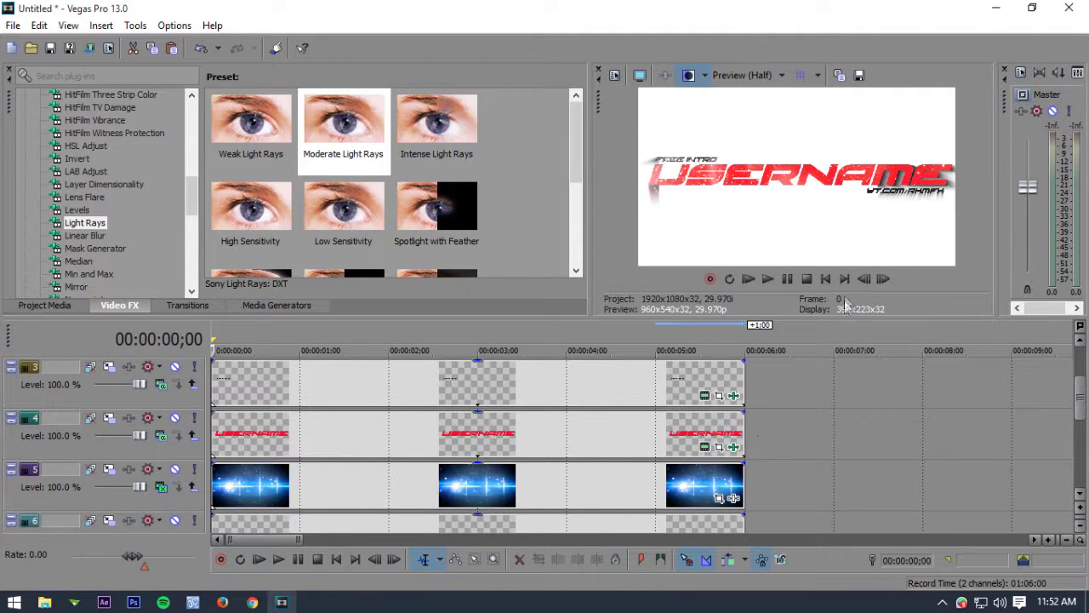
left_click_drag(1081, 408, 1083, 457)
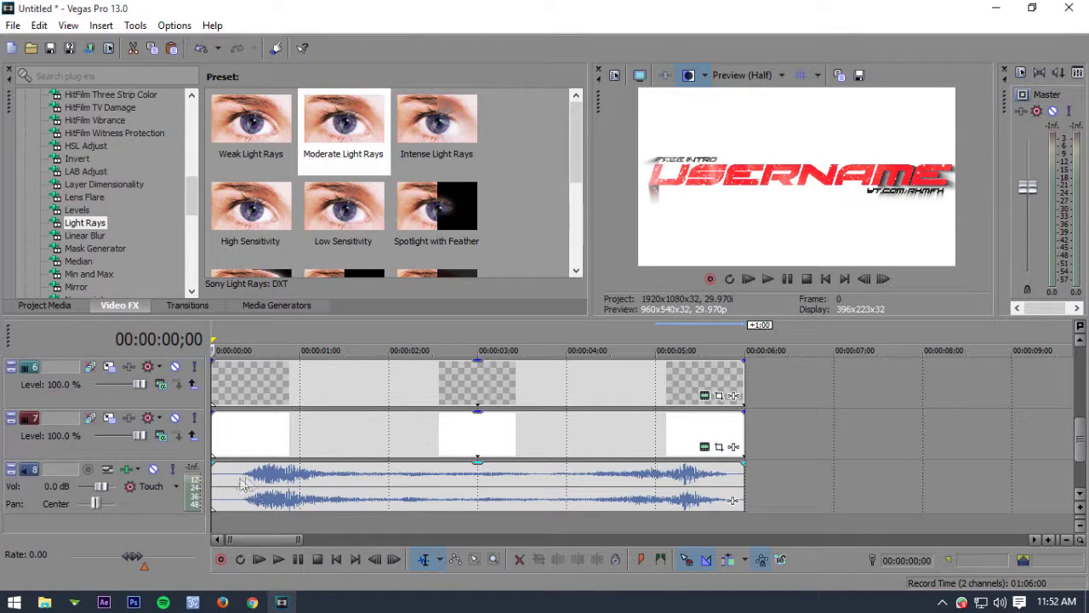
key("space")
left_click(789, 281)
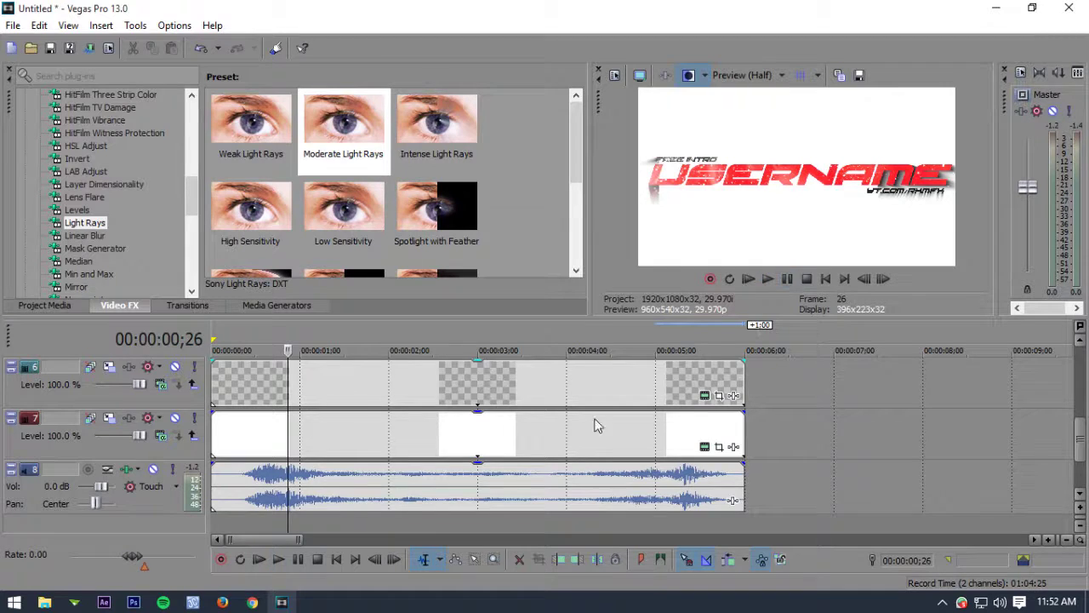
scroll(596, 425, "up", 3)
left_click(338, 525)
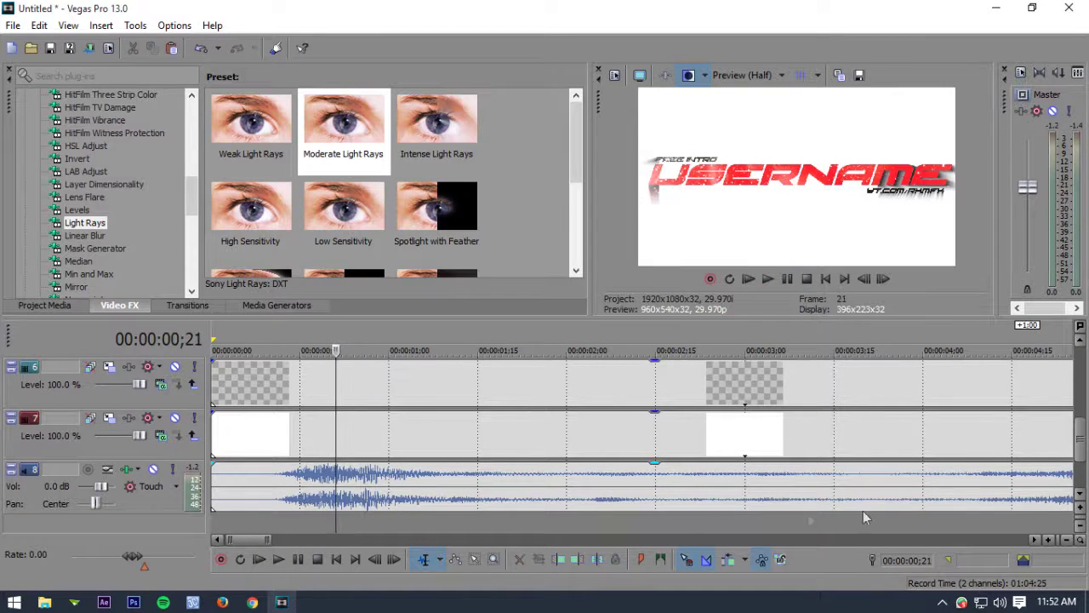
- Open Event Pan/Crop for the USERNAME title event
scroll(936, 485, "up", 4)
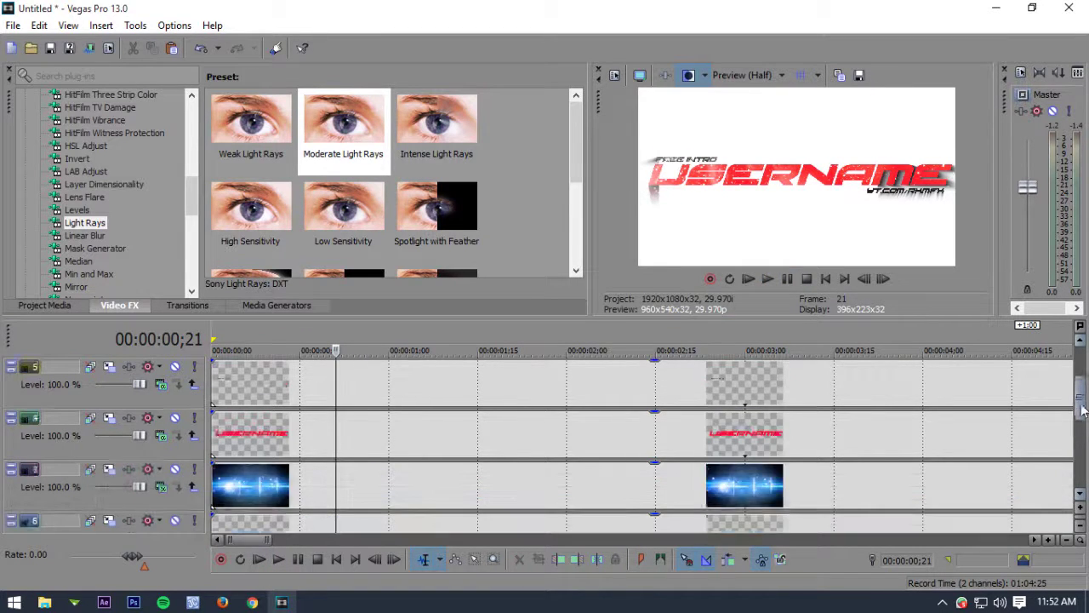
scroll(829, 466, "down", 3)
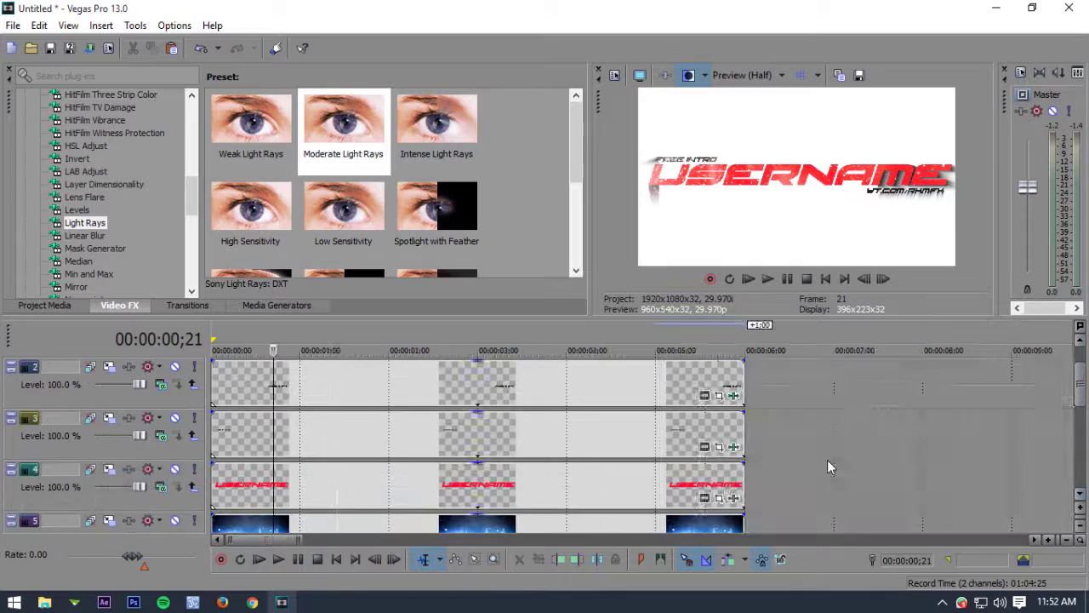
left_click(718, 499)
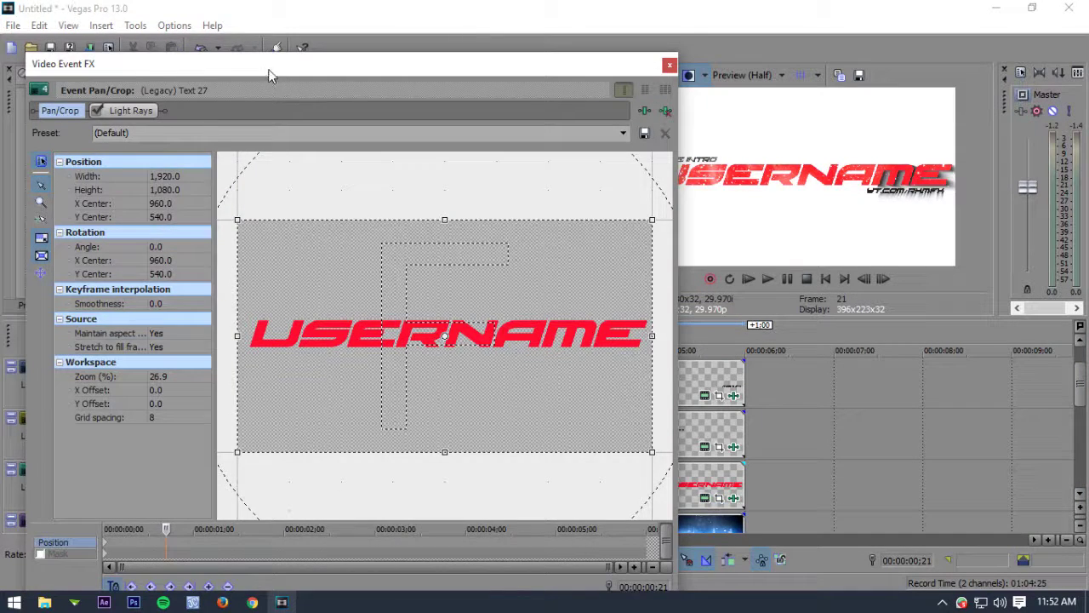
- Add a Pan/Crop position keyframe at frame 21 and move back to frame 18
left_click_drag(265, 64, 243, 13)
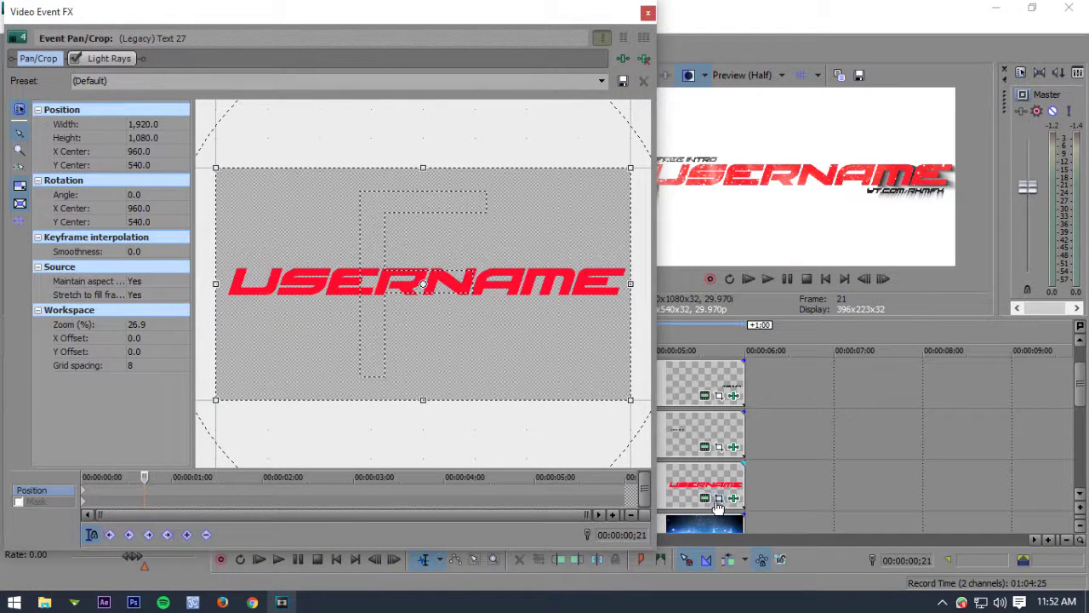
left_click(182, 536)
scroll(180, 494, "up", 3)
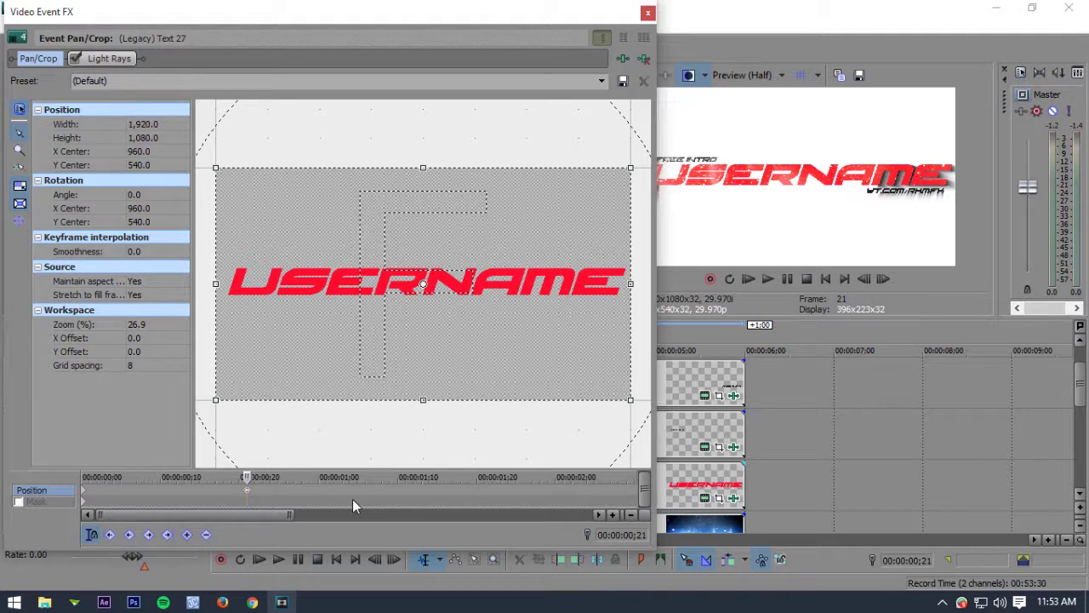
key("Left")
key("Left")
scroll(348, 500, "up", 2)
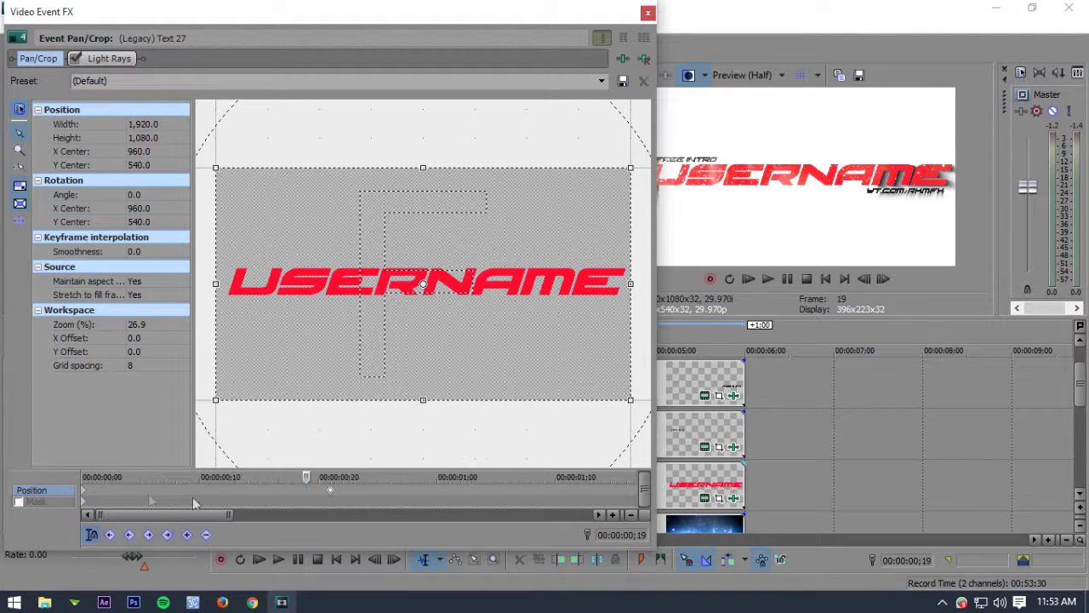
left_click(85, 497)
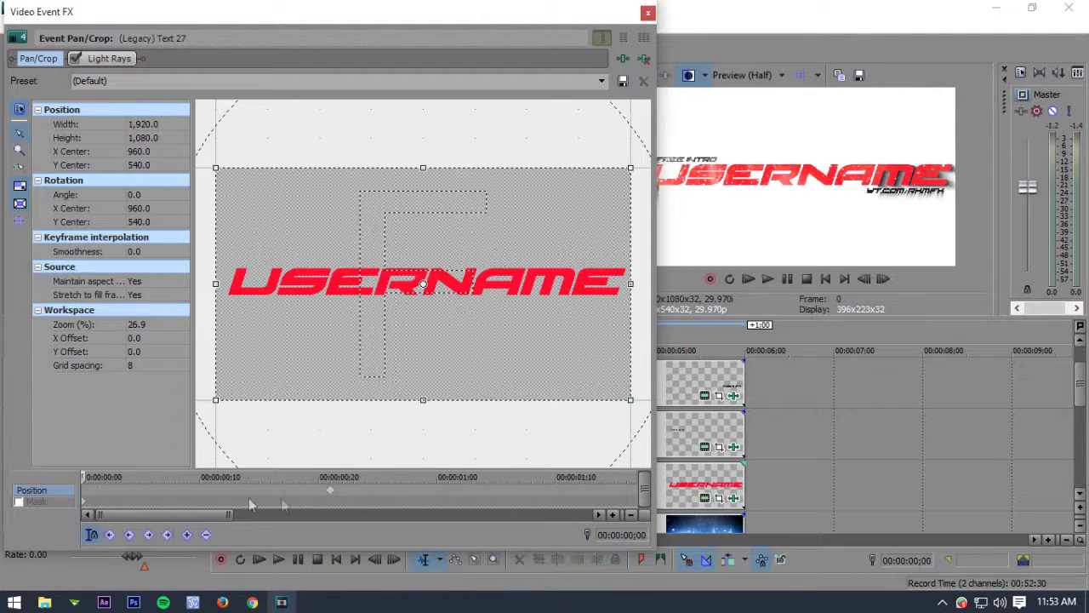
left_click(330, 498)
key("Left")
key("Left")
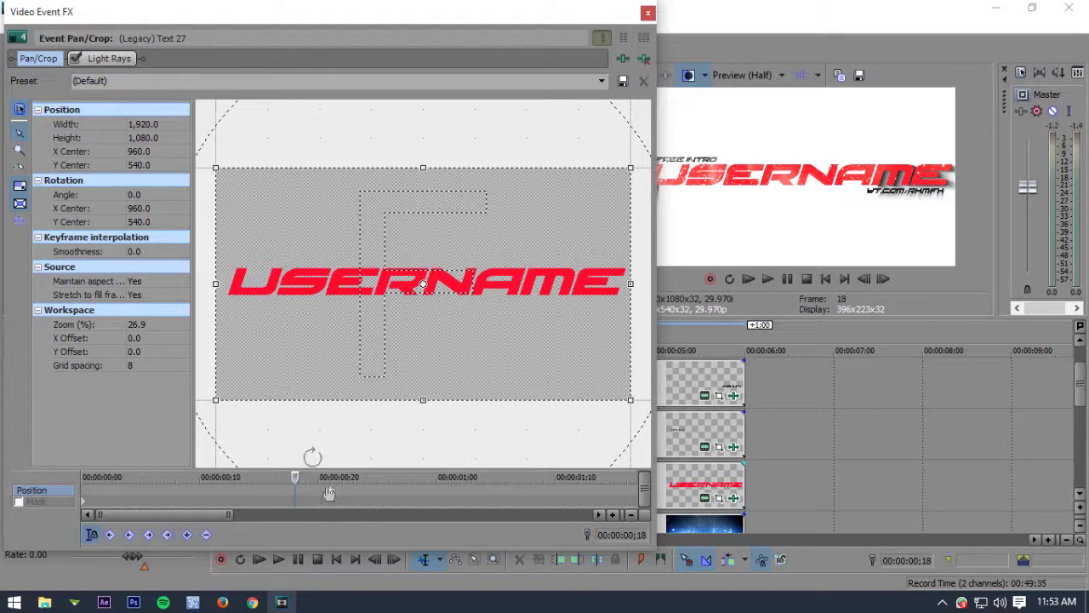
scroll(340, 297, "down", 2)
scroll(350, 324, "down", 2)
scroll(343, 226, "down", 1)
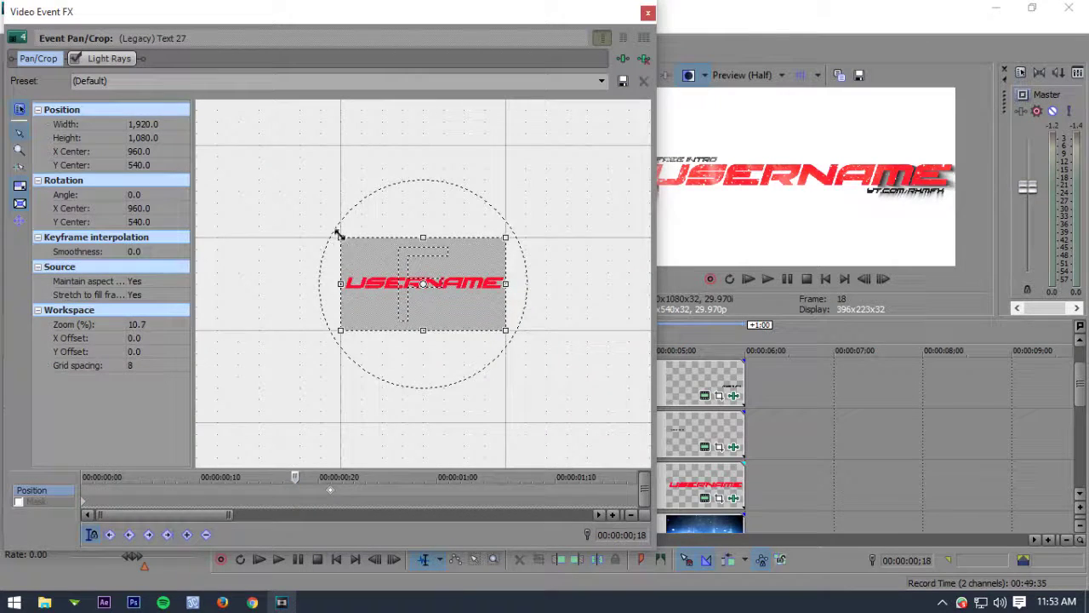
- Shrink the crop frame at frame 18 to a tiny size for an extreme zoom
left_click_drag(338, 234, 446, 290)
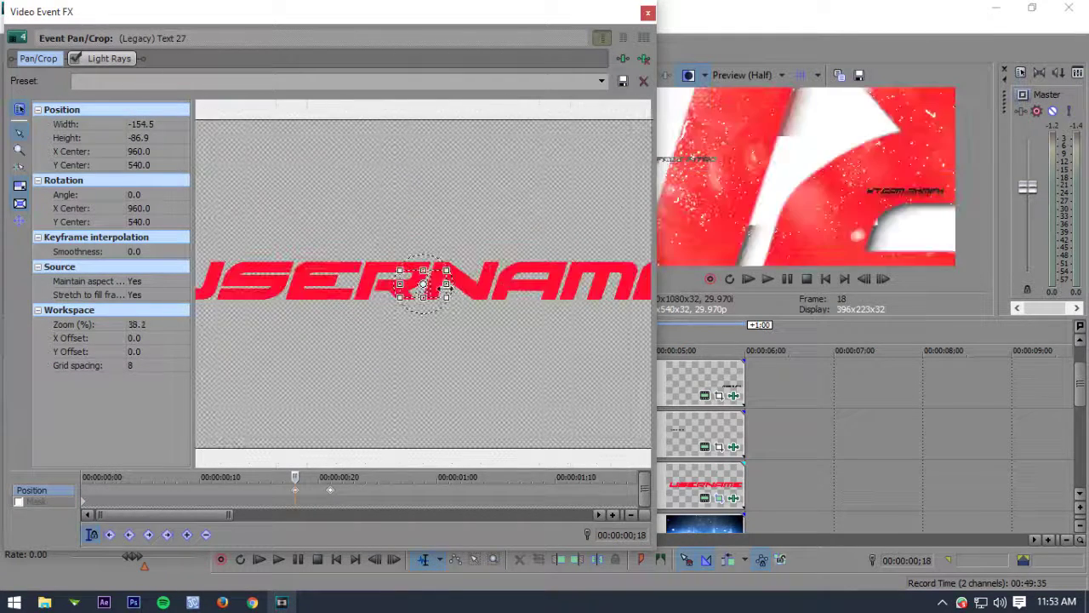
scroll(444, 288, "up", 4)
scroll(442, 287, "up", 1)
scroll(439, 285, "up", 3)
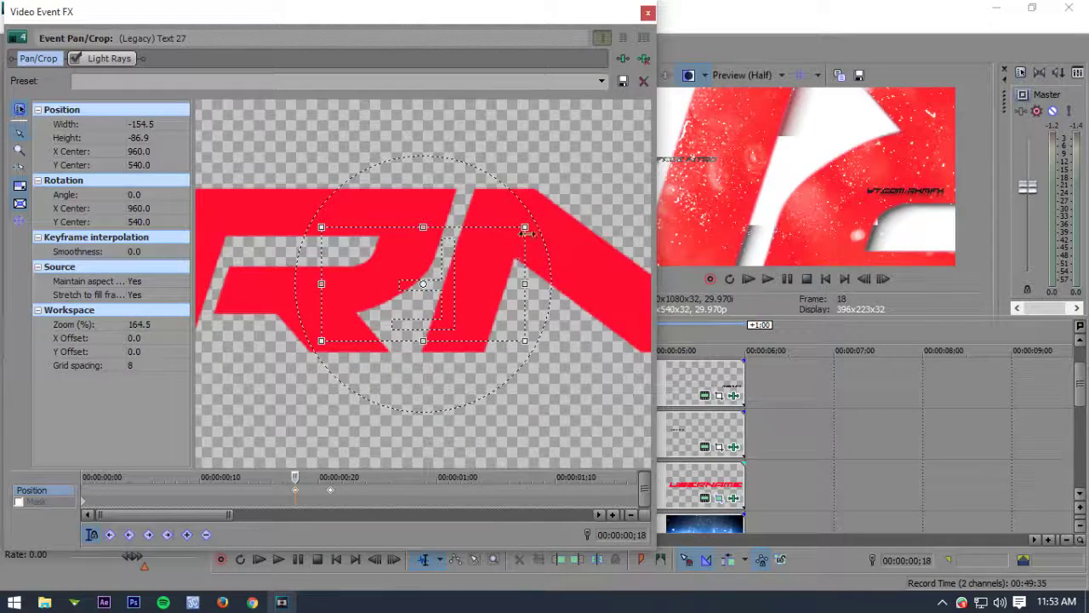
left_click_drag(517, 231, 449, 269)
scroll(418, 302, "up", 3)
scroll(360, 281, "up", 2)
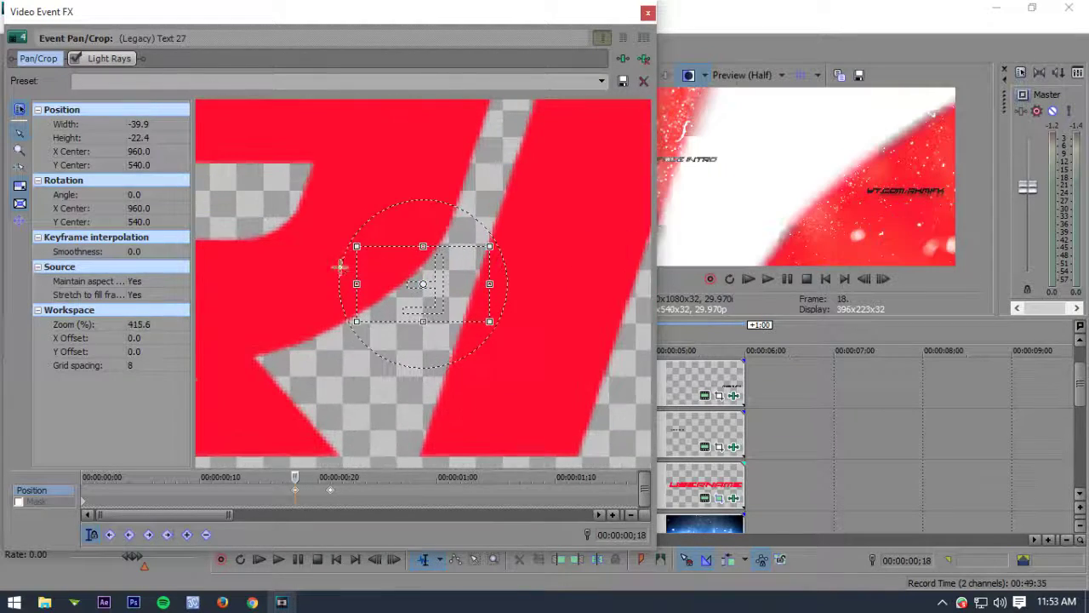
left_click_drag(354, 246, 397, 269)
scroll(408, 277, "up", 2)
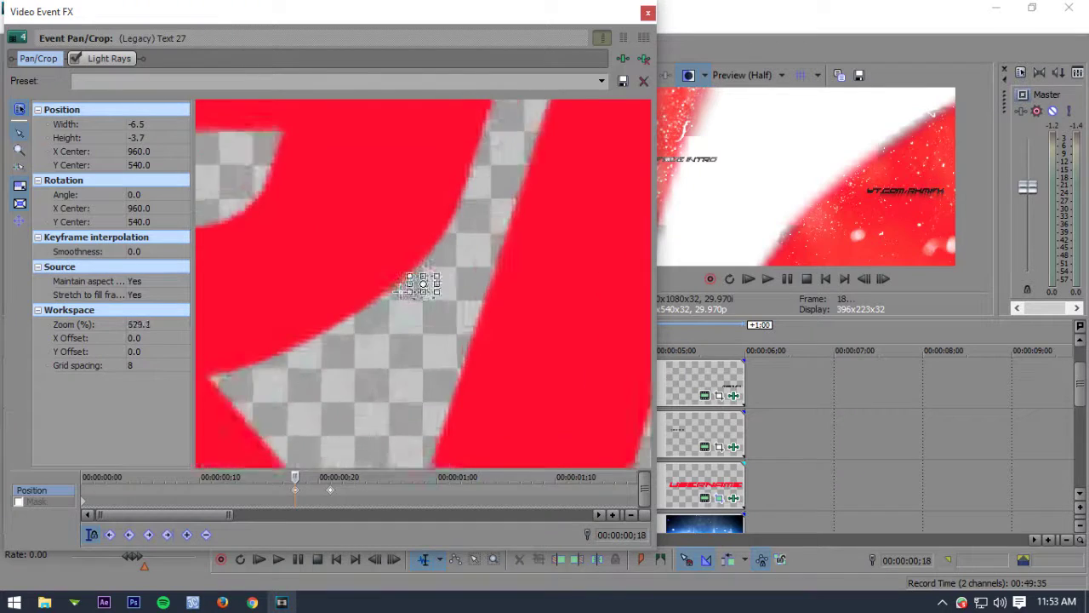
scroll(404, 281, "up", 2)
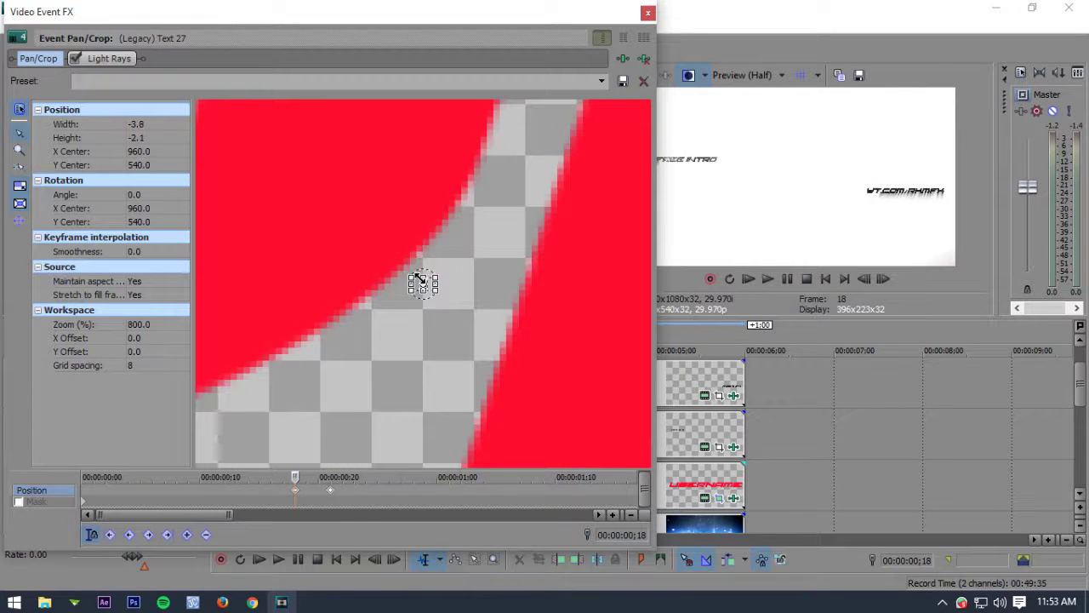
left_click(648, 12)
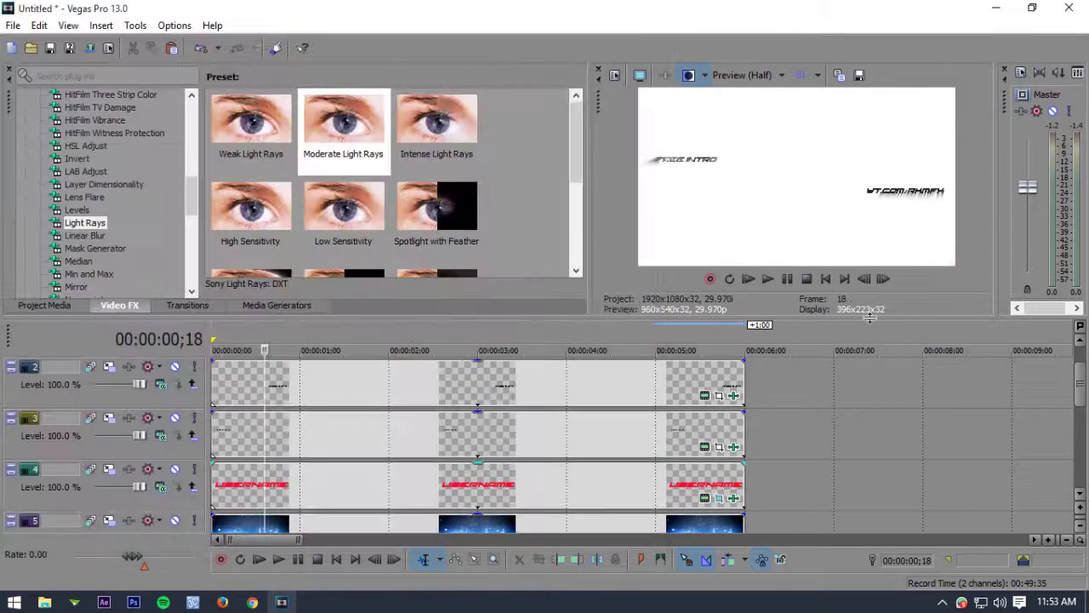
- Set preview quality to Draft and play the intro, pausing on USERNAME
left_click(826, 279)
left_click(788, 279)
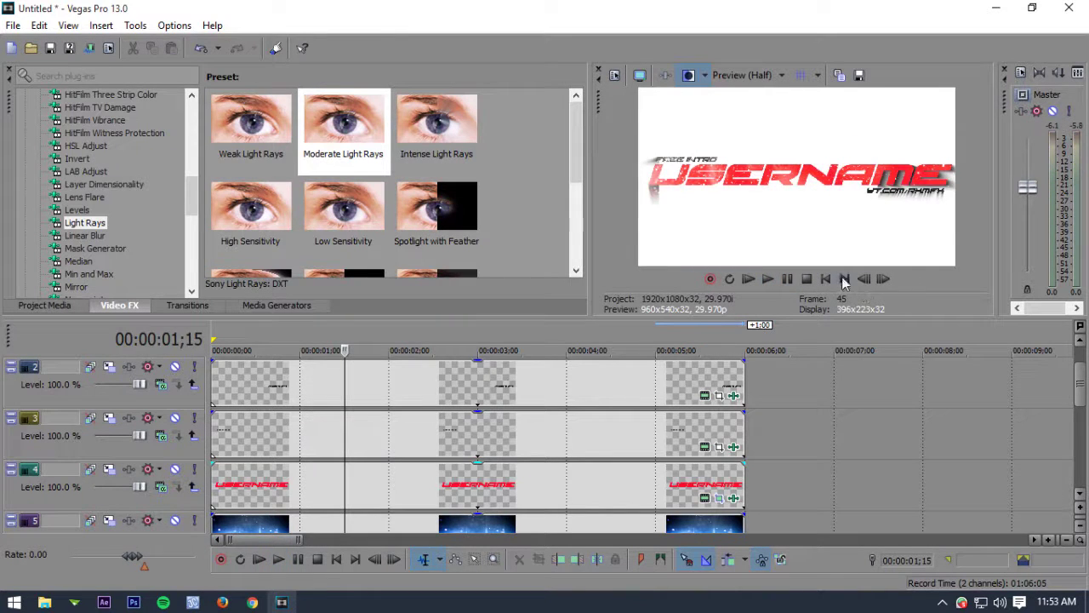
left_click(807, 279)
left_click(740, 77)
mouse_move(739, 99)
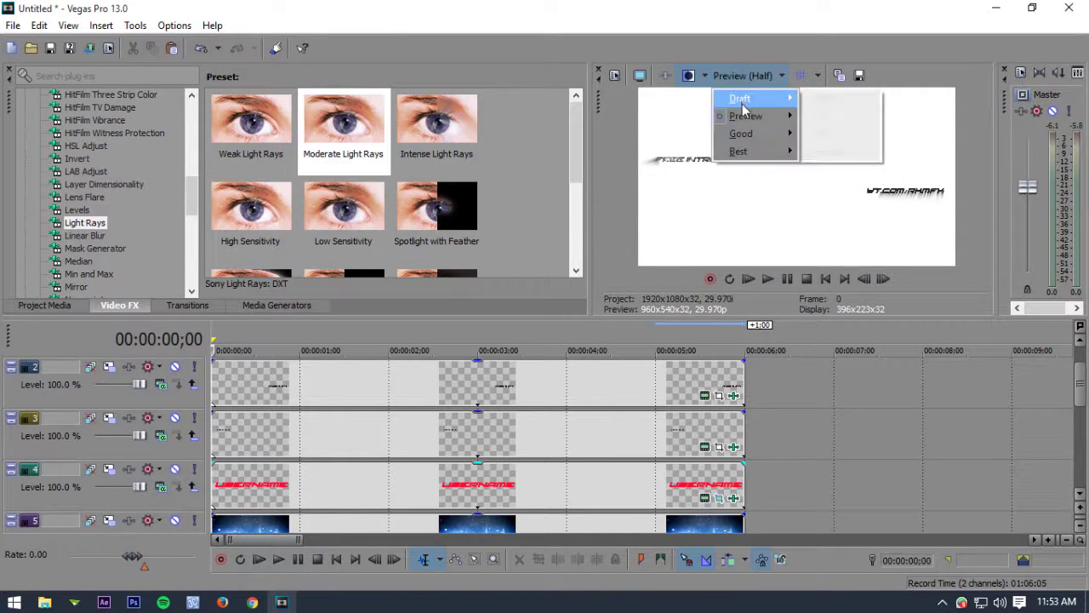
left_click(824, 99)
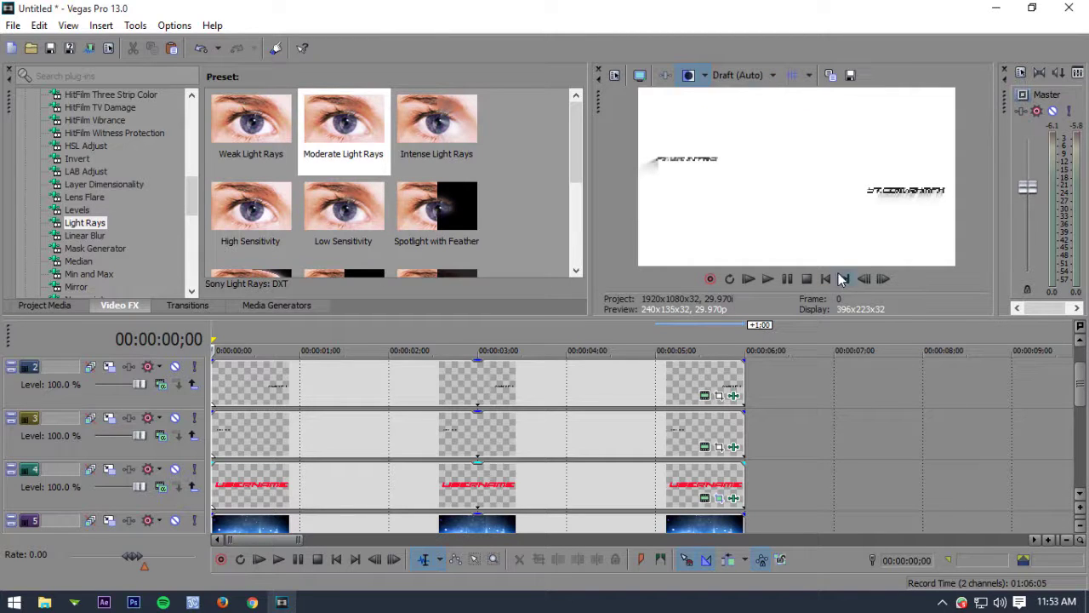
left_click(790, 281)
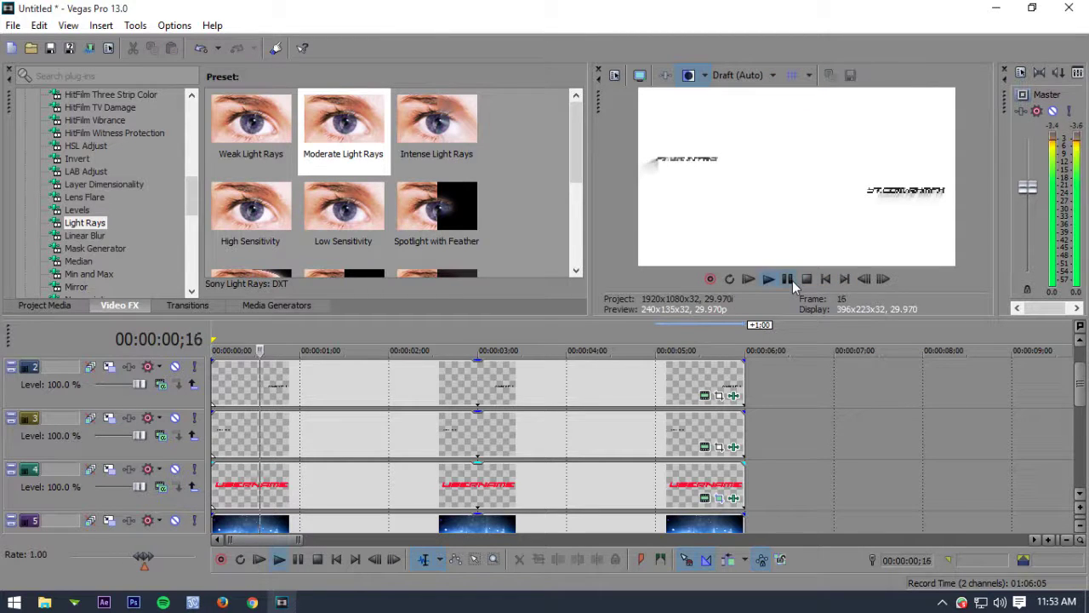
left_click(792, 281)
- Check the USERNAME title's Pan/Crop keyframe at frame 18
left_click(719, 501)
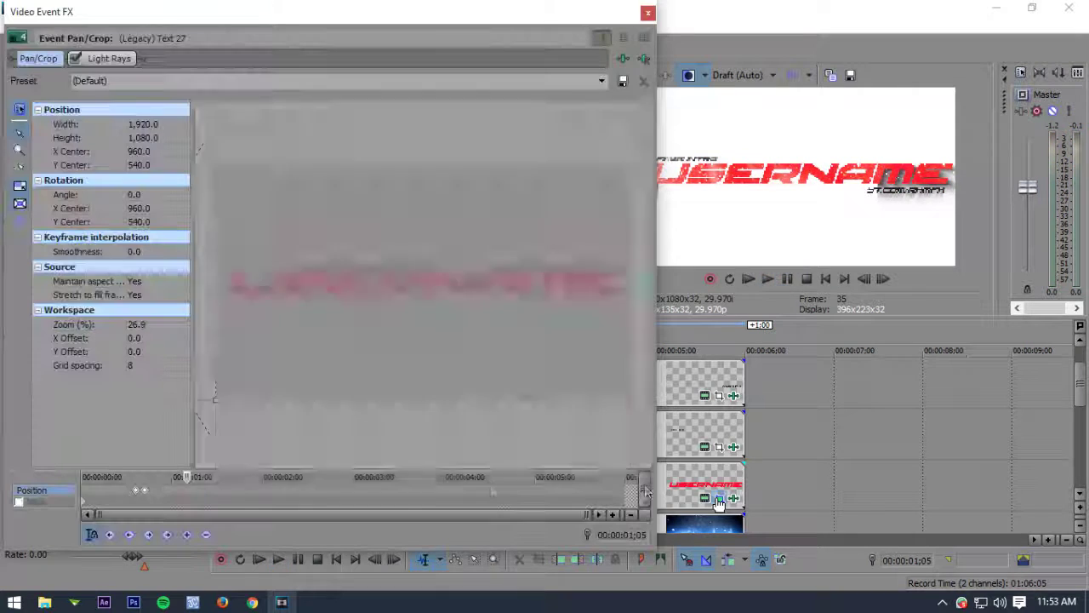
left_click(139, 499)
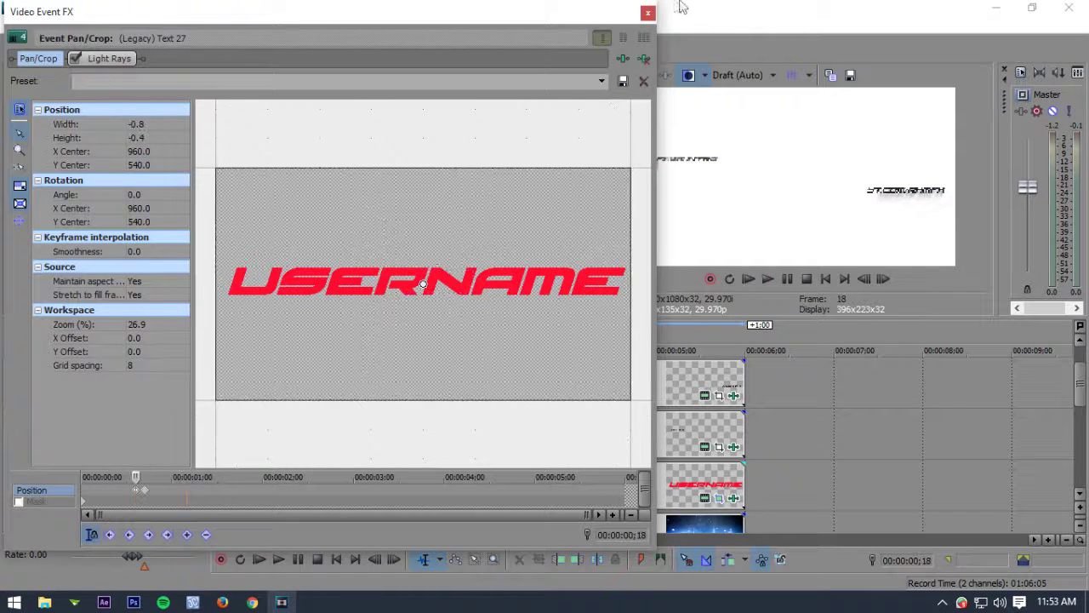
left_click(648, 13)
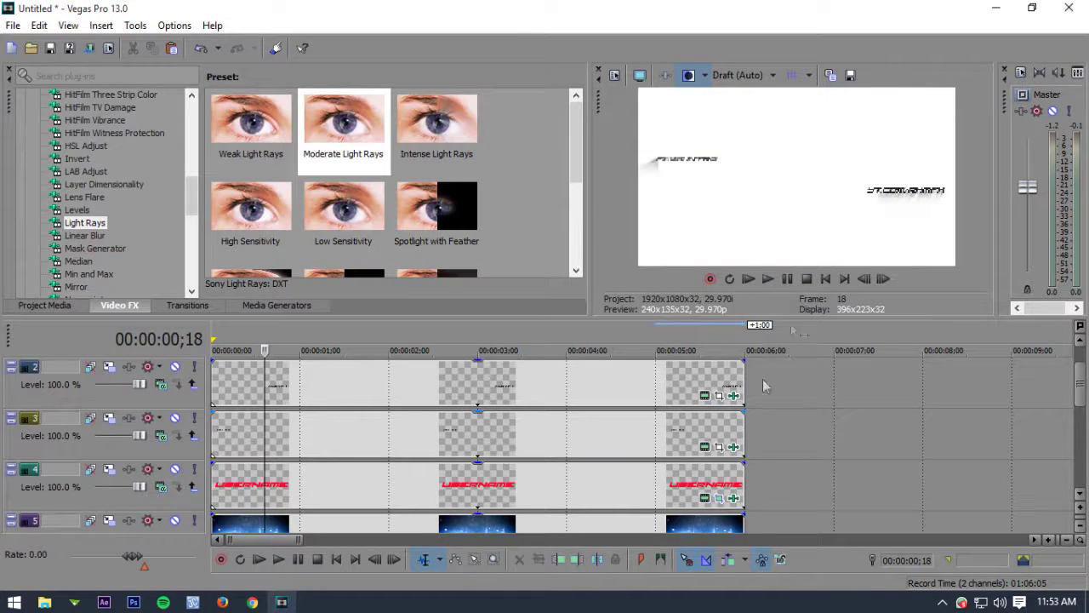
- Step toward frame 22 and open the FREE INTRO caption's Pan/Crop
left_click(883, 280)
left_click(883, 280)
left_click(883, 280)
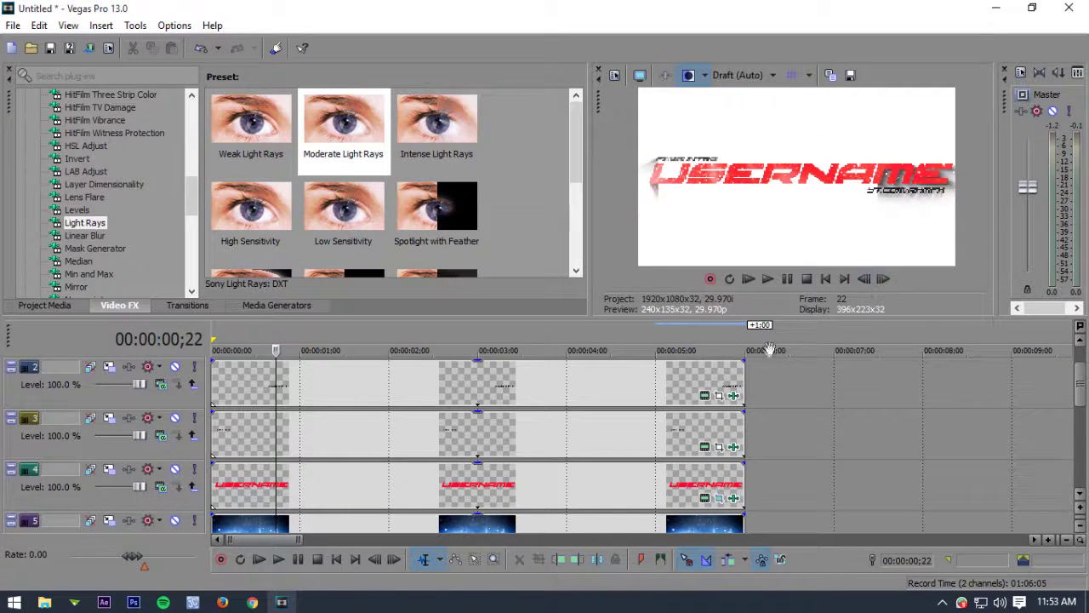
left_click(719, 447)
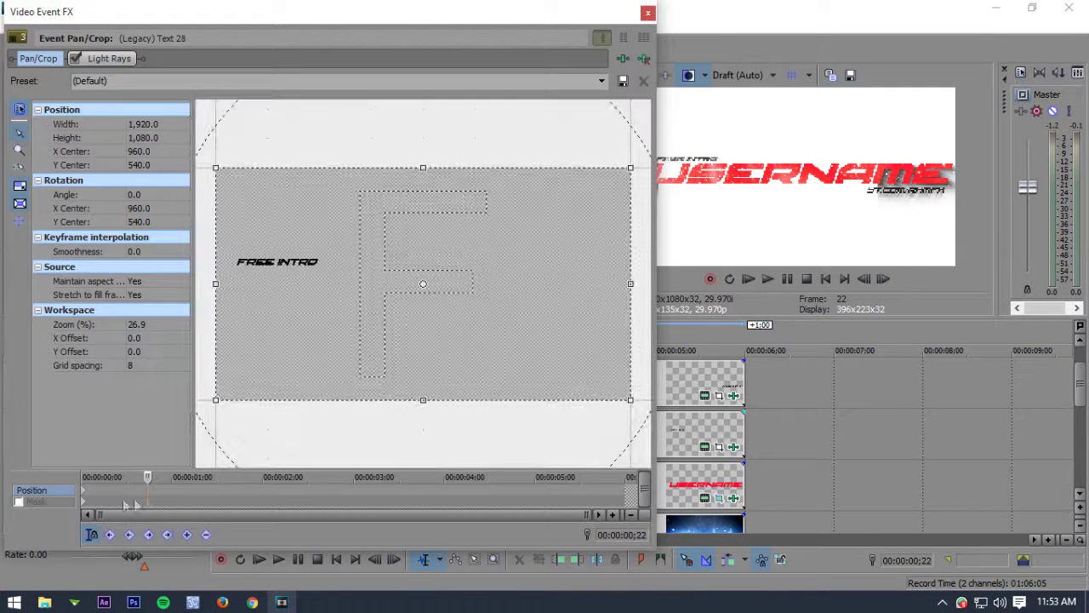
- Push the FREE INTRO caption off-frame left at frame 20
left_click(87, 492)
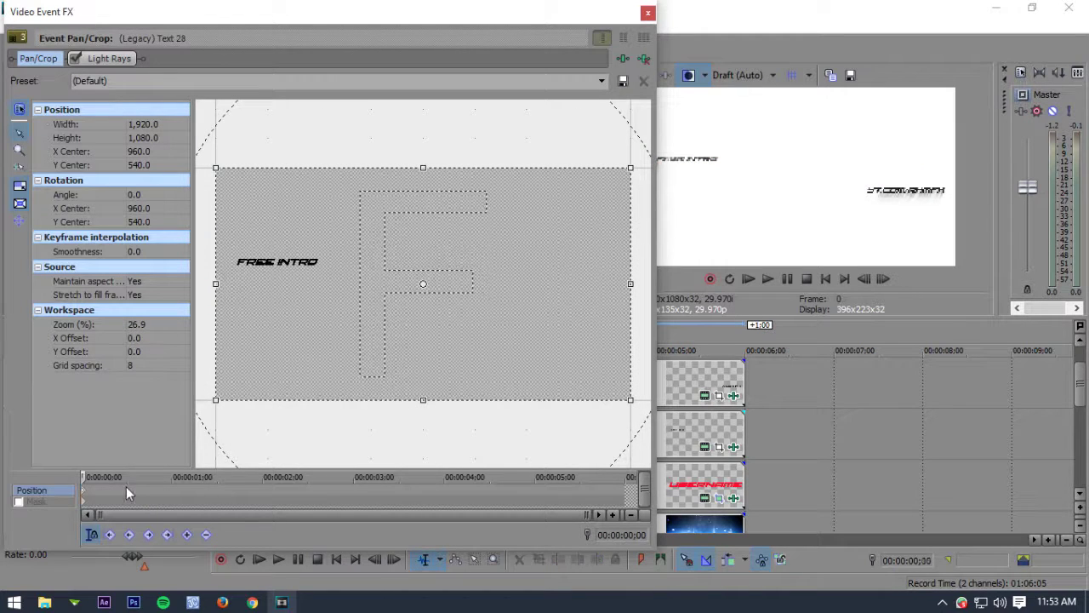
left_click(126, 489)
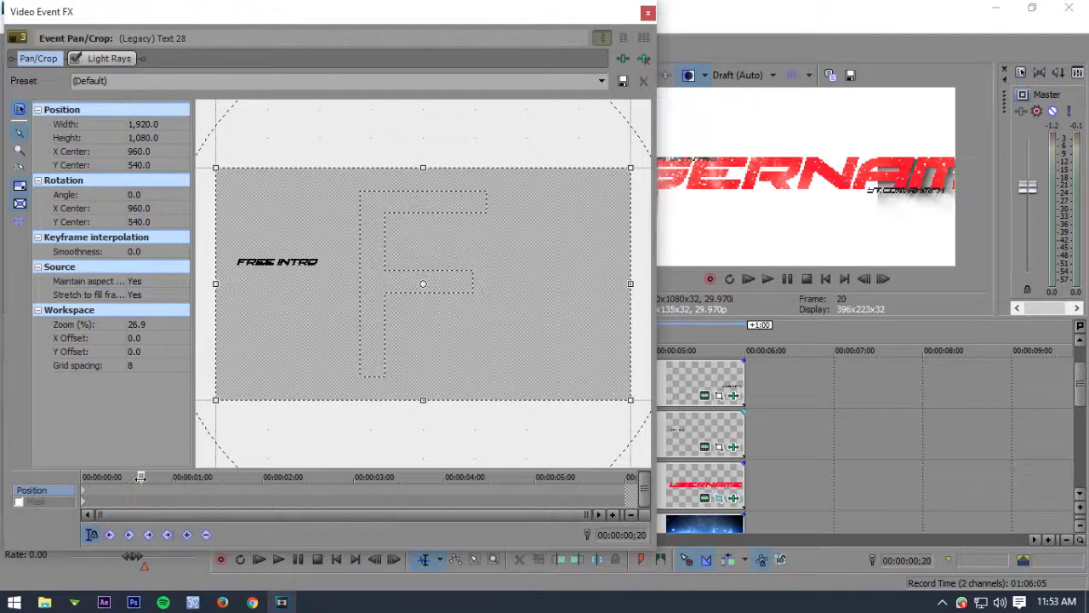
left_click_drag(138, 477, 142, 478)
key("Right")
key("Right")
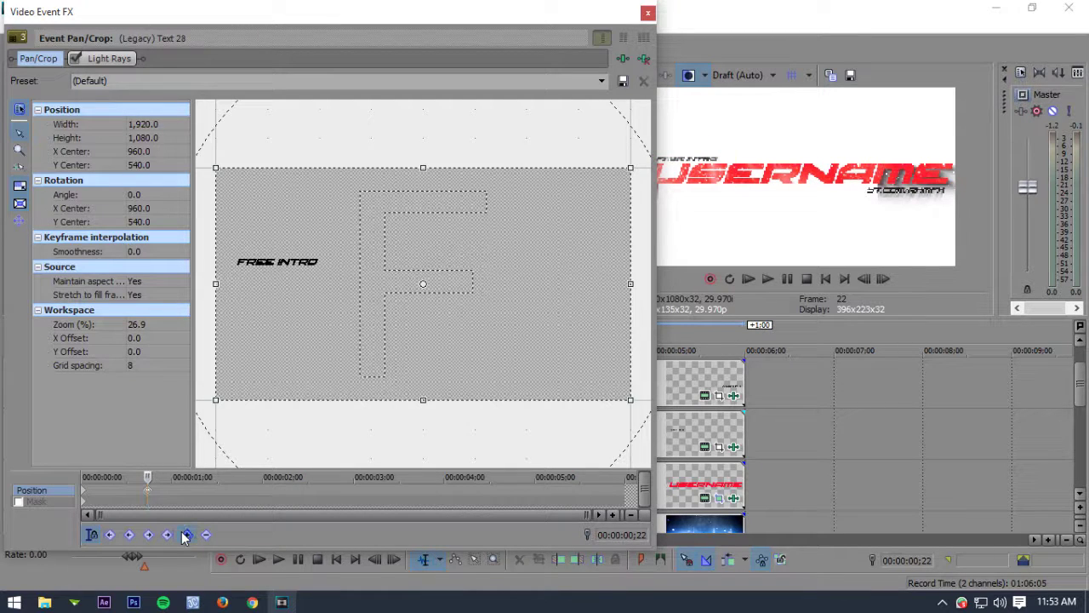
key("Left")
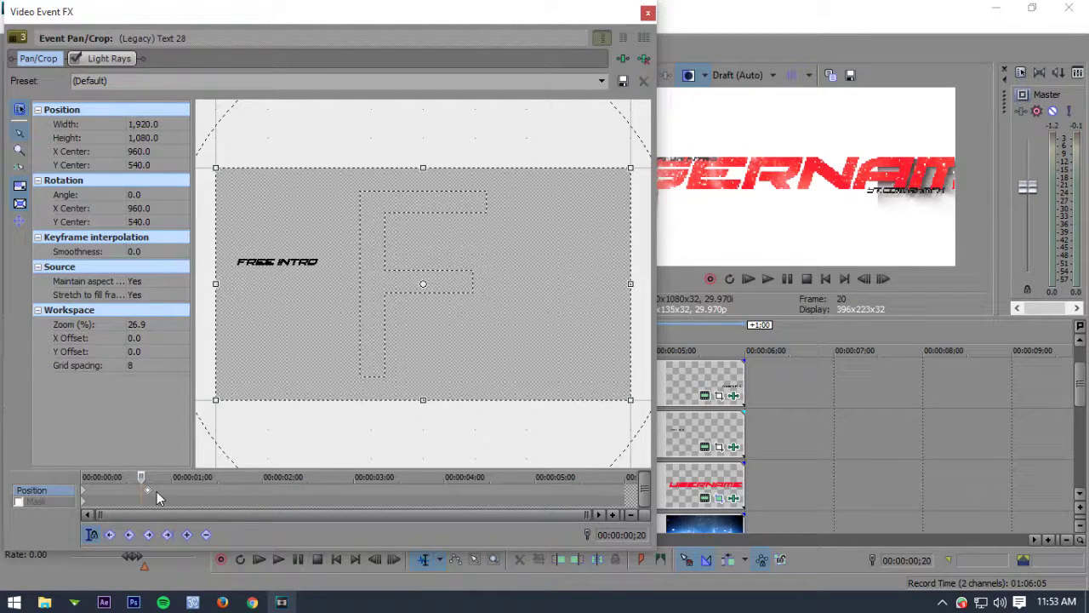
scroll(166, 489, "up", 3)
scroll(279, 280, "down", 2)
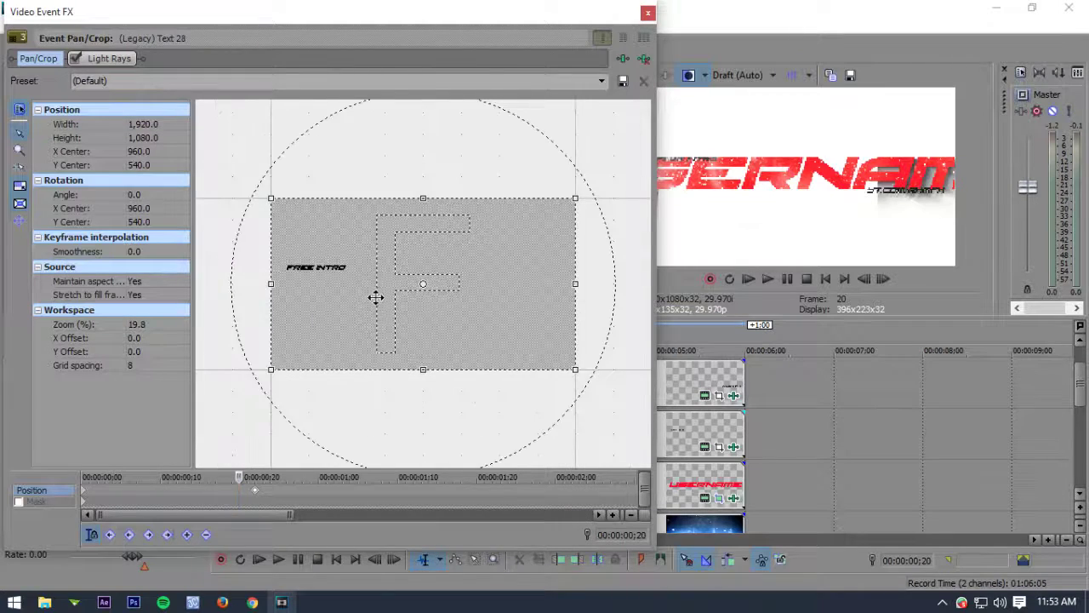
mouse_move(375, 297)
left_mouse_down()
mouse_move(428, 292)
mouse_move(259, 297)
mouse_move(309, 298)
mouse_move(255, 306)
left_mouse_up()
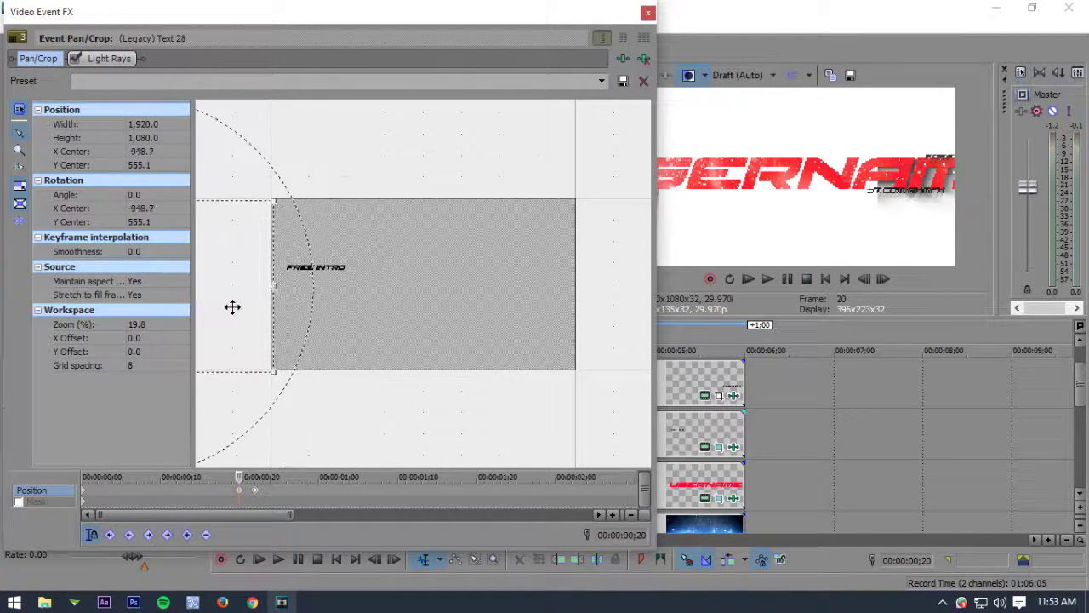
left_click_drag(233, 306, 227, 303)
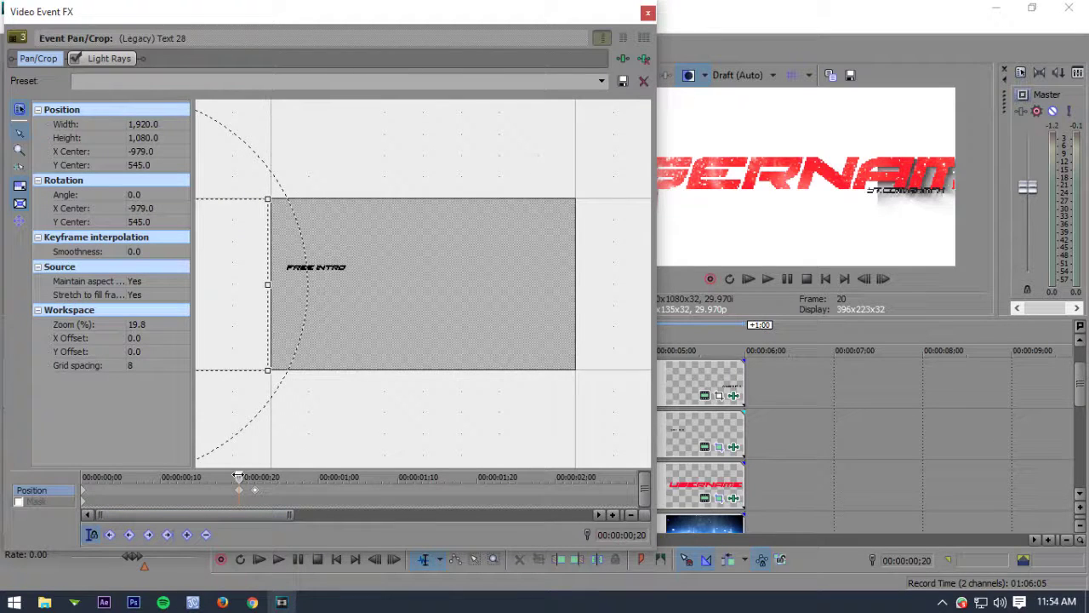
- Set the caption's keyframes to Smooth interpolation
left_click_drag(240, 476, 254, 476)
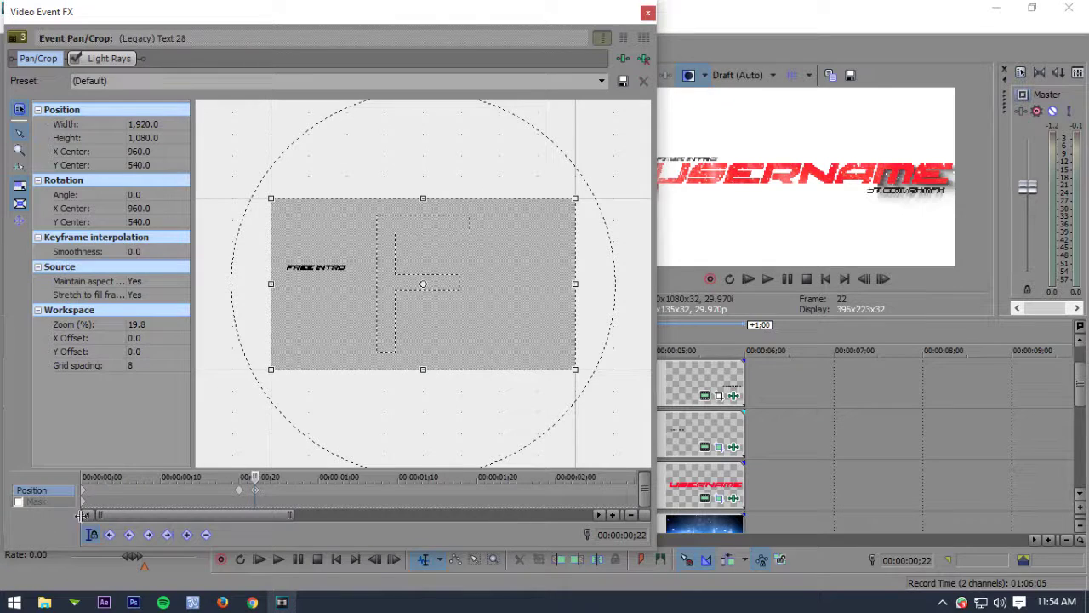
left_click_drag(255, 490, 228, 489)
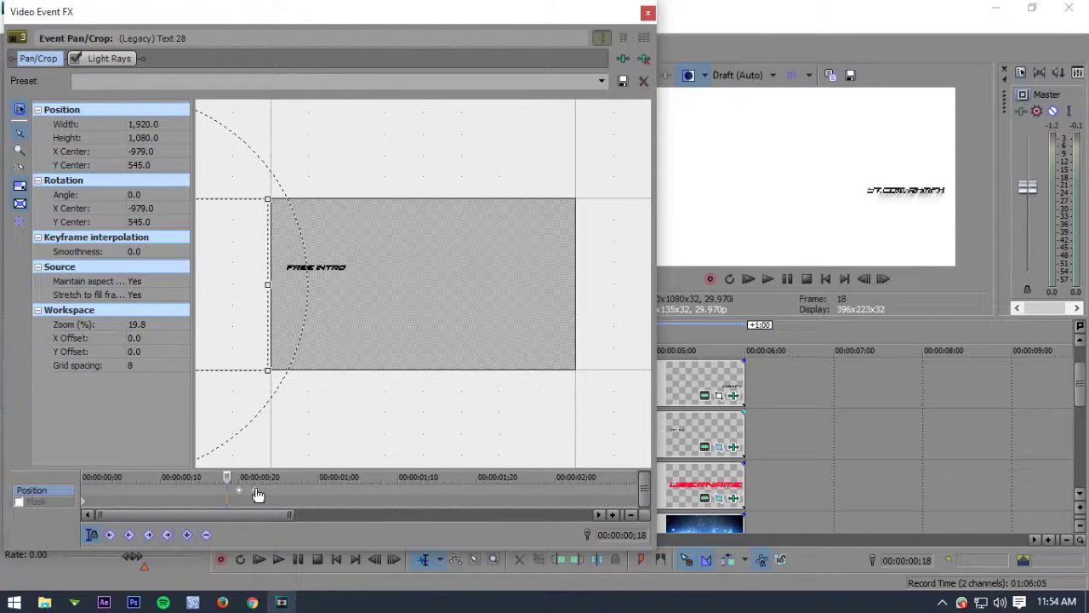
right_click(257, 490)
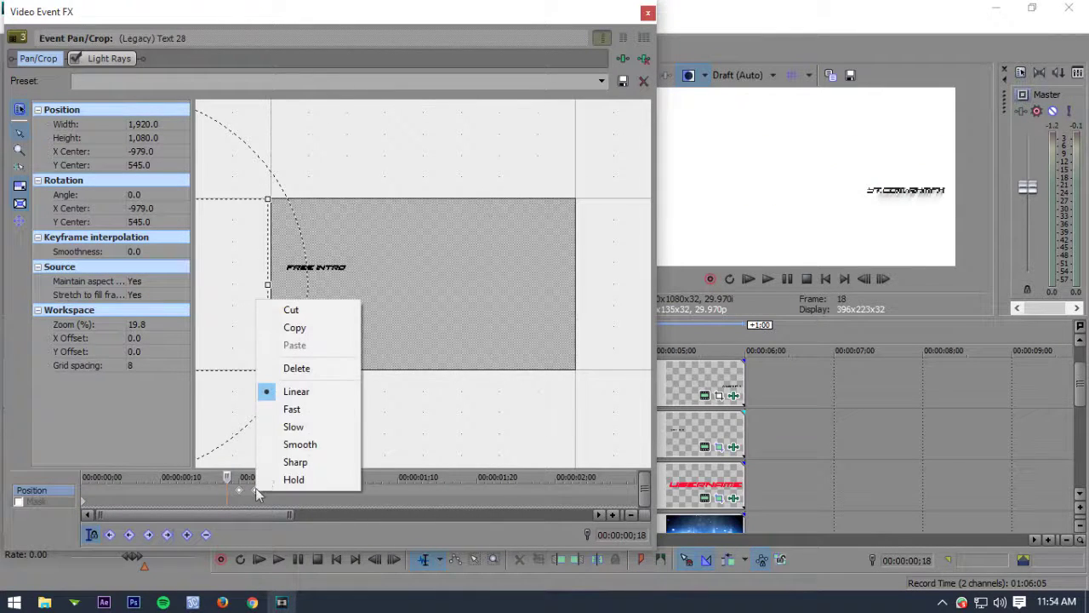
left_click(325, 444)
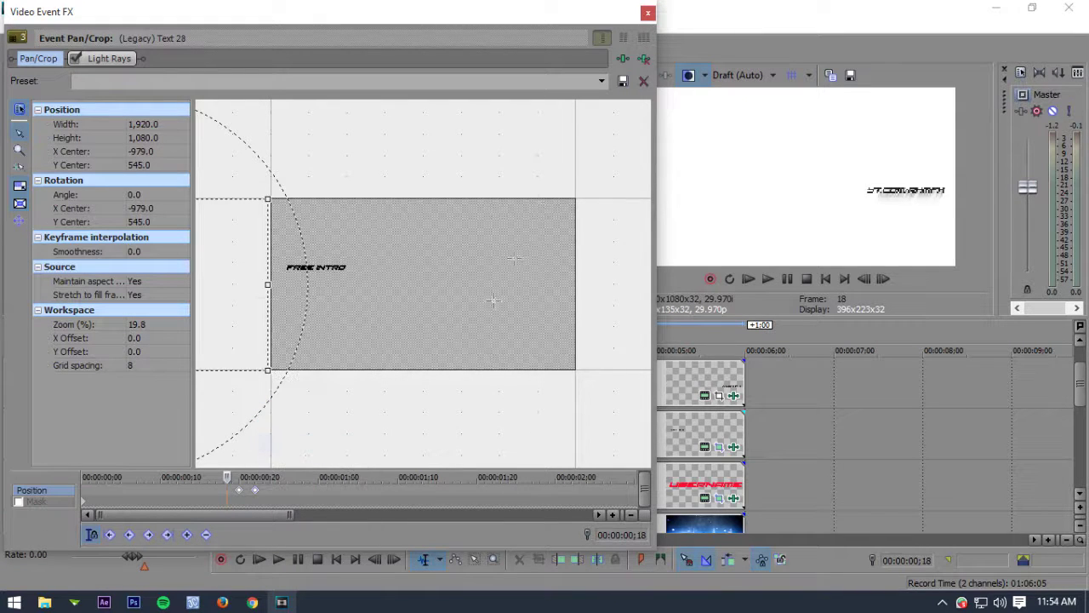
left_click(647, 12)
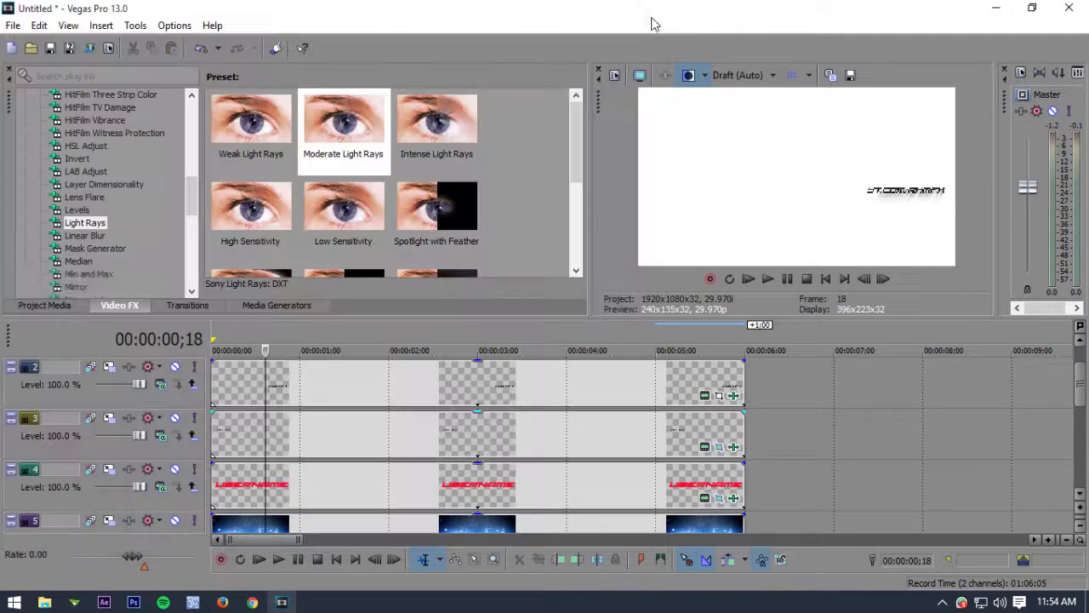
- Add a Pan/Crop position keyframe at frame 21 for the YT.COM/RKMFX caption
left_click(719, 396)
left_click_drag(138, 477, 152, 477)
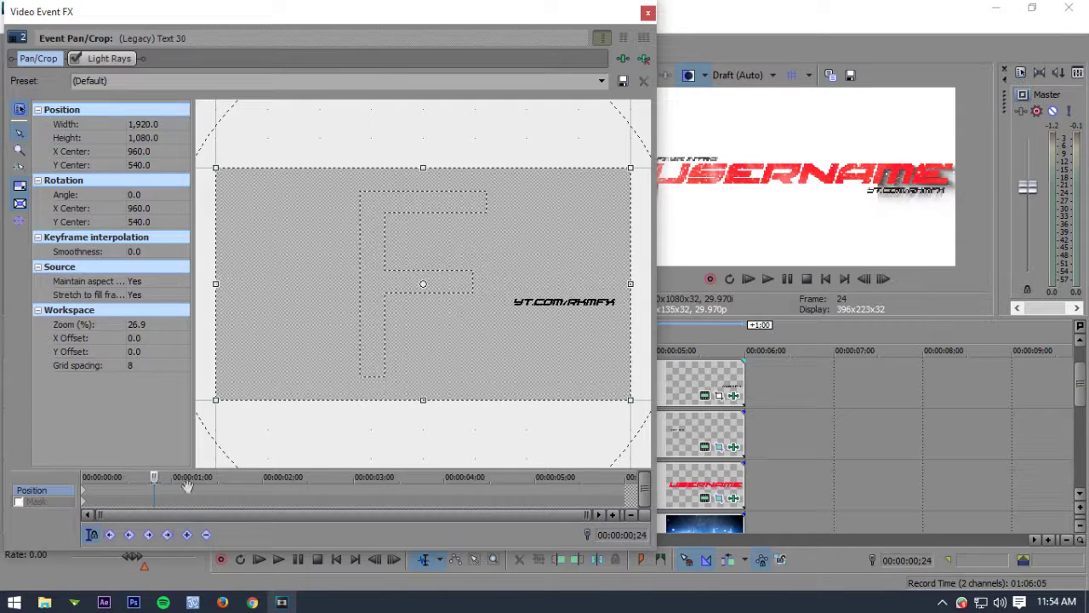
left_click(186, 534)
- At frame 23, move the caption far off-frame right and enlarge it
left_click(86, 497)
left_click(151, 497)
key("Home")
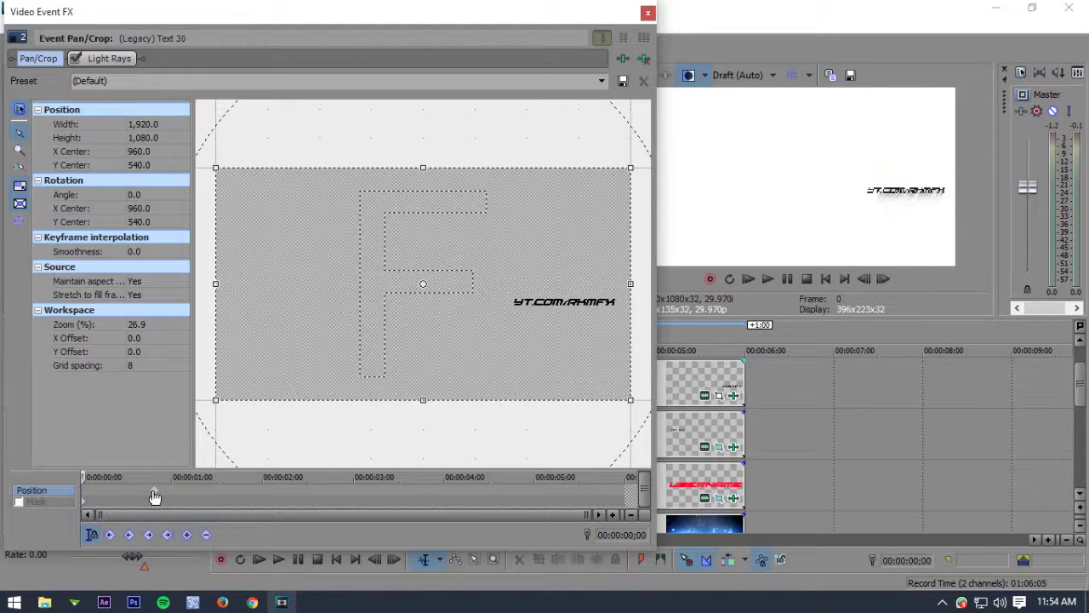
left_click(152, 497)
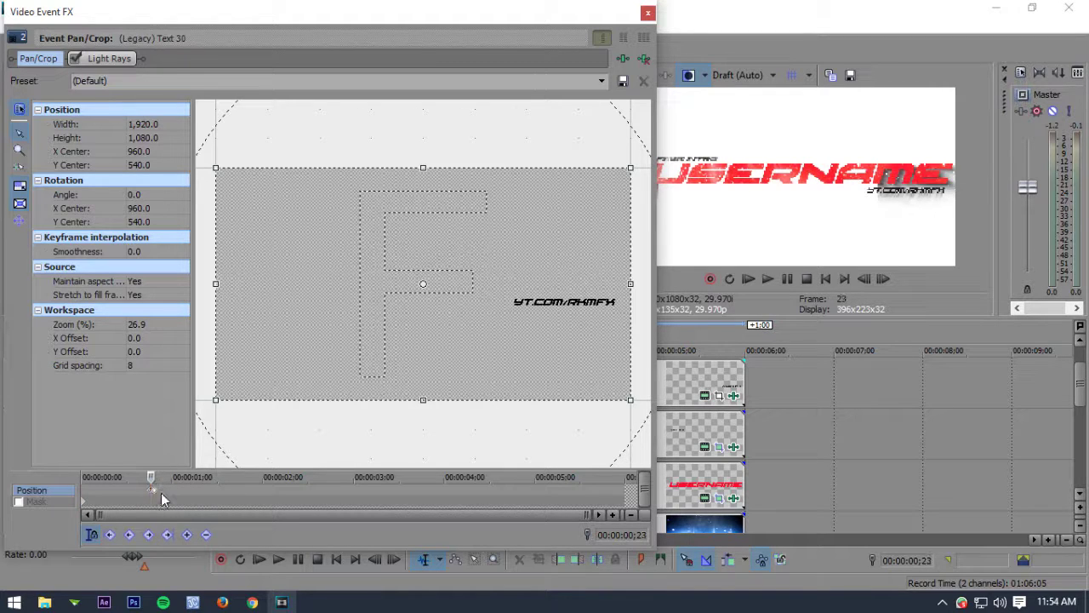
left_click_drag(333, 333, 638, 333)
left_click_drag(565, 295, 581, 268)
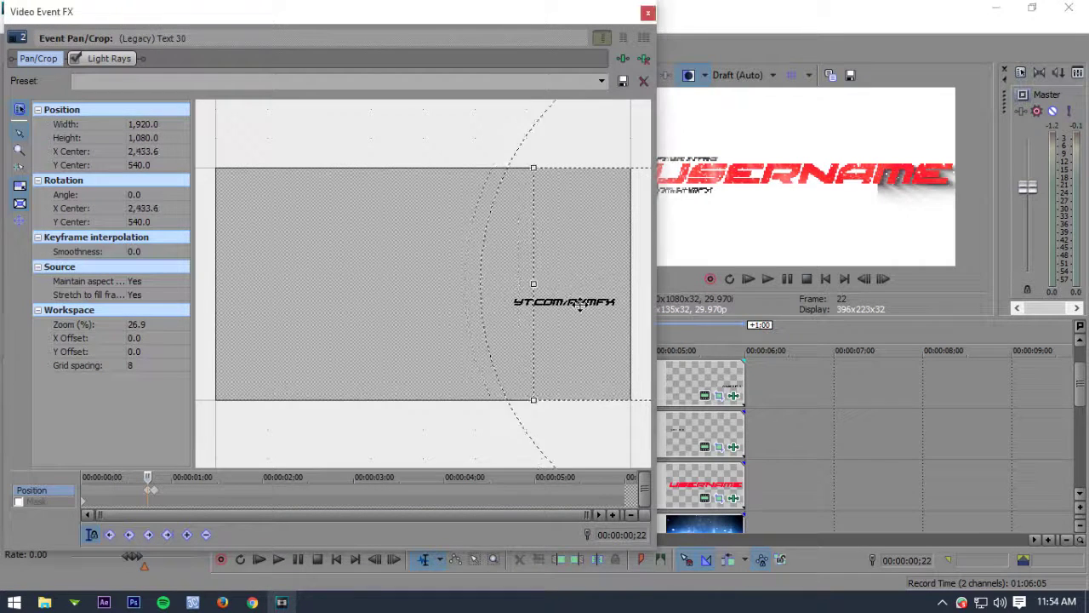
left_click_drag(628, 303, 656, 304)
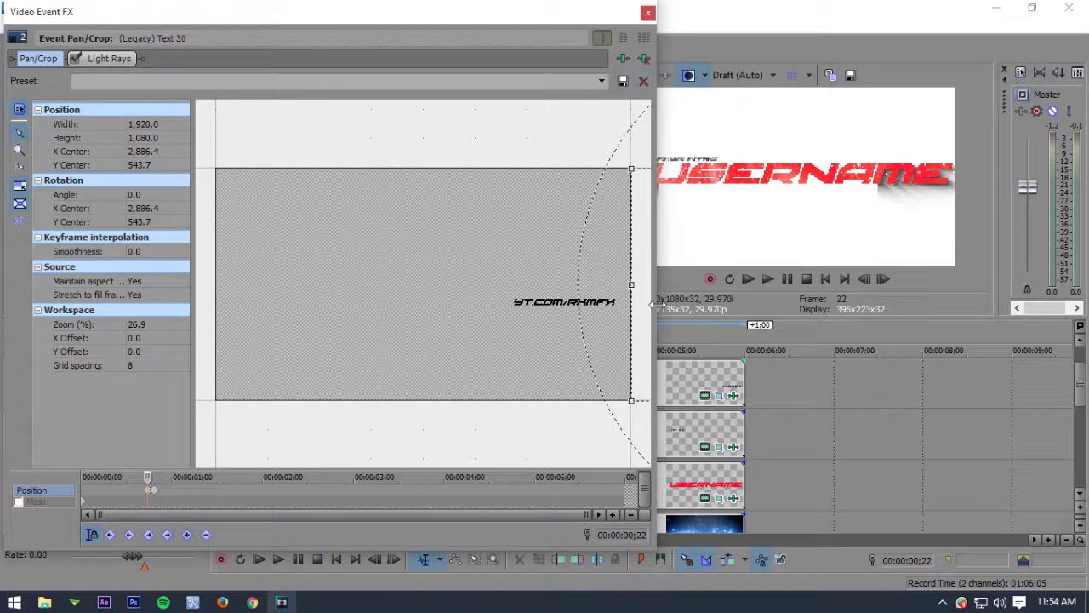
- Set the caption's earlier keyframe to Smooth
left_click(108, 486)
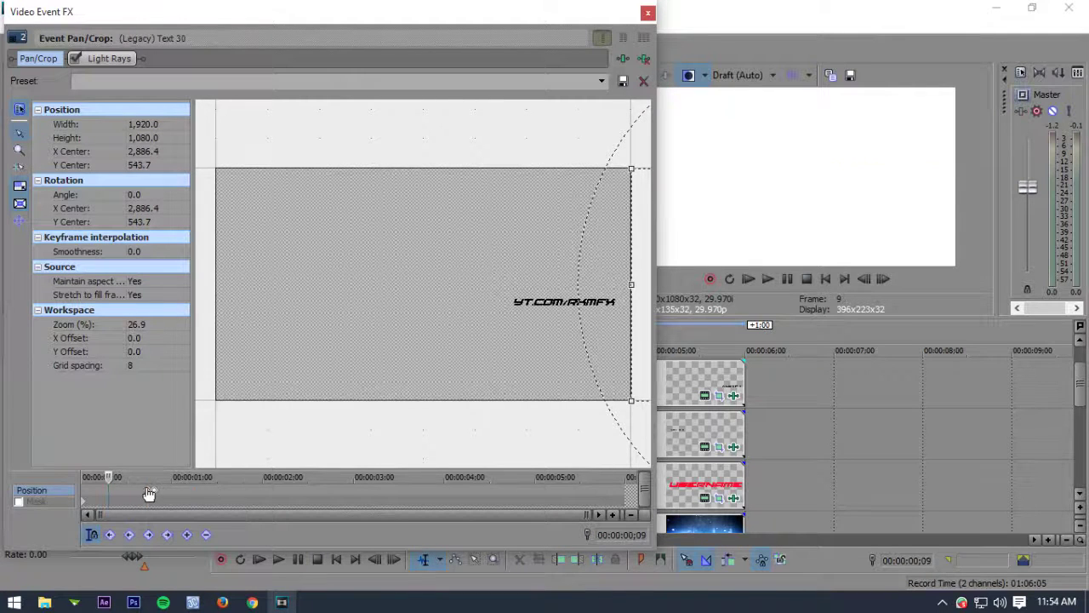
right_click(148, 490)
left_click(193, 444)
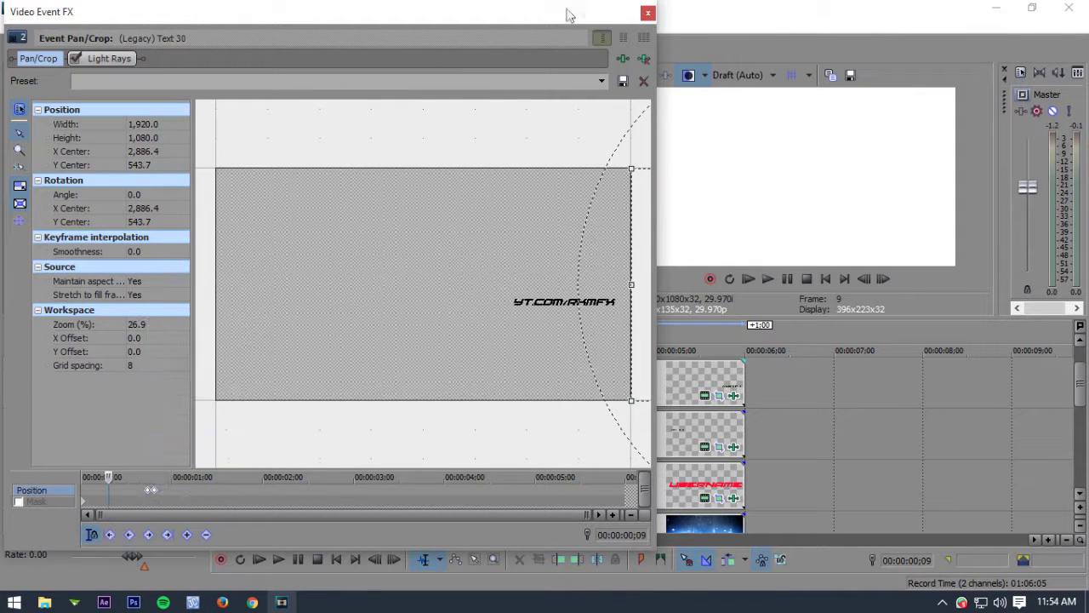
left_click(648, 15)
left_click(701, 498)
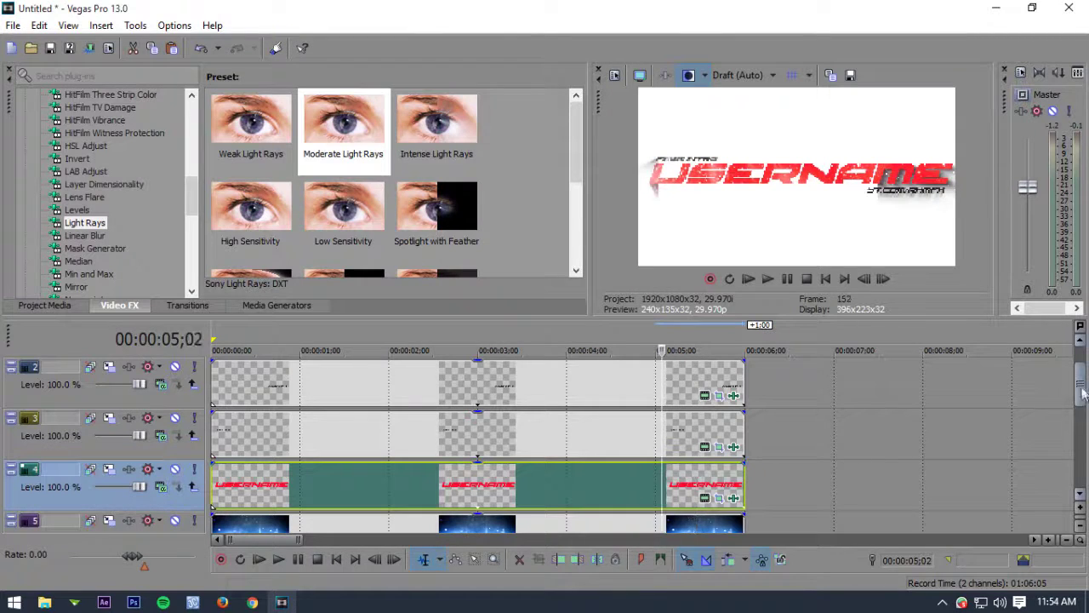
- Play the ending briefly, park at 5;10, and open the USERNAME title's Pan/Crop
left_click_drag(1081, 393, 1081, 446)
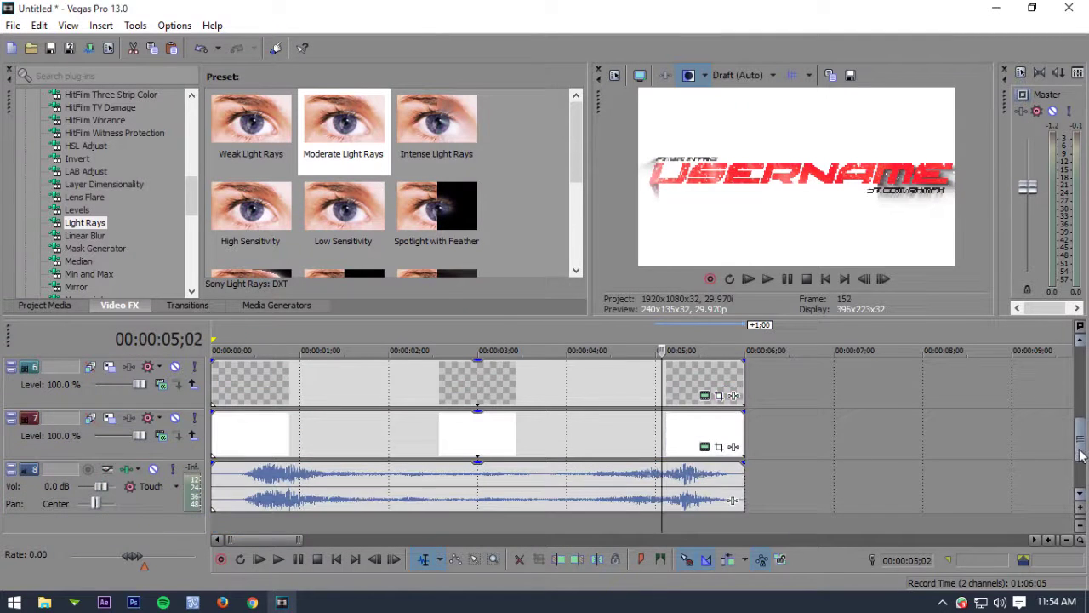
left_click(787, 279)
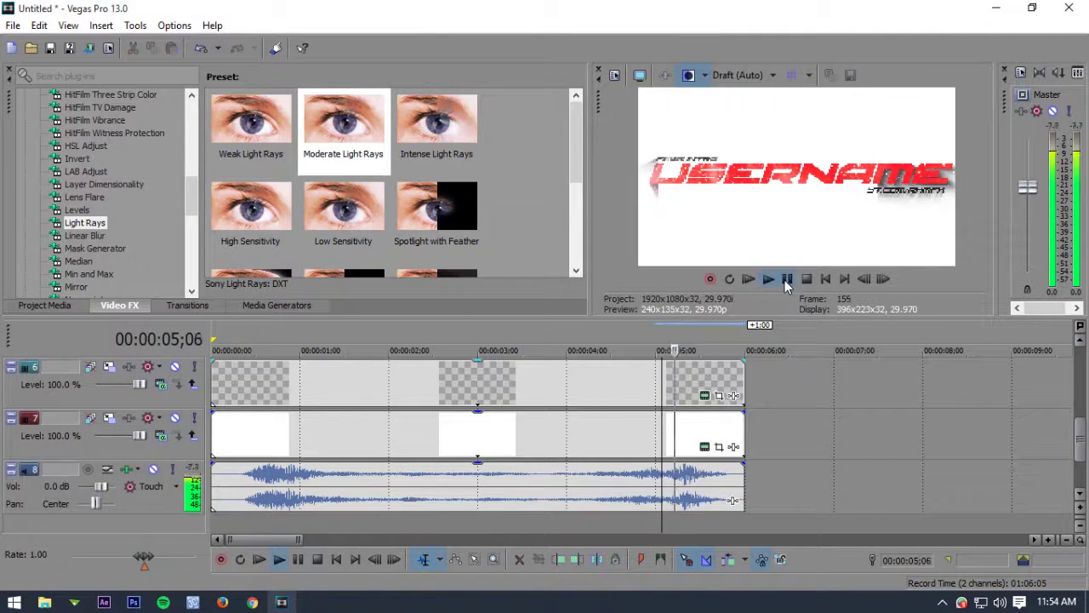
left_click(679, 340)
scroll(923, 464, "up", 1)
scroll(919, 463, "up", 1)
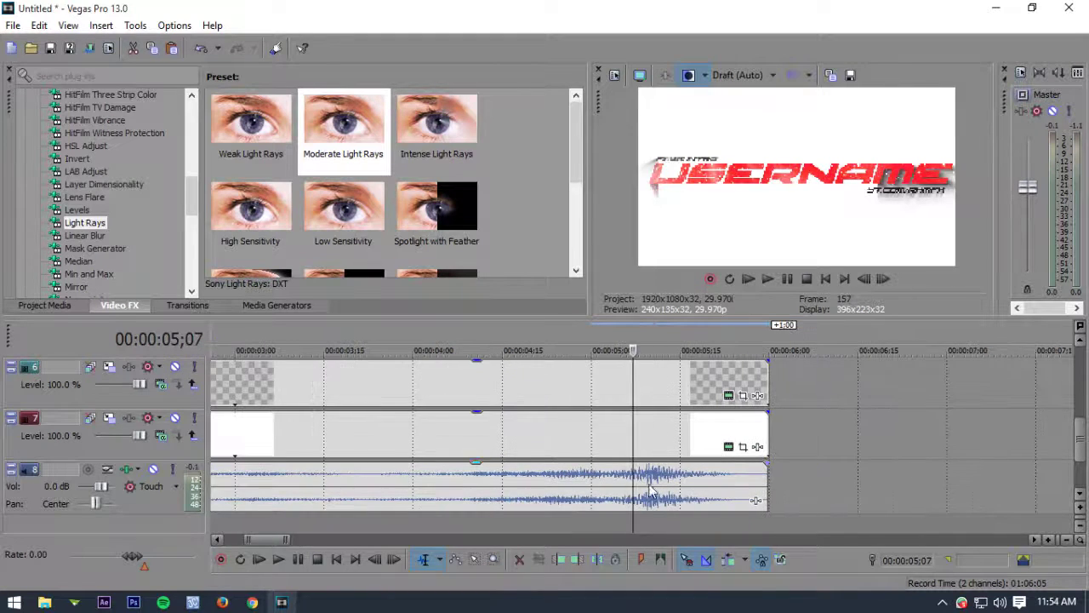
left_click(652, 347)
left_click_drag(1079, 442, 1079, 410)
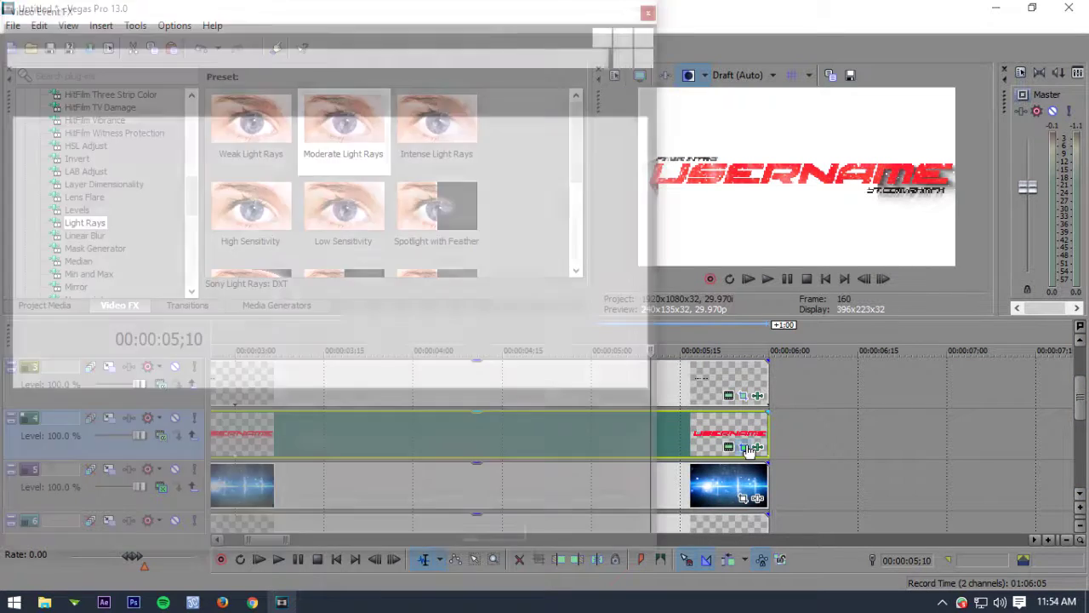
left_click(743, 445)
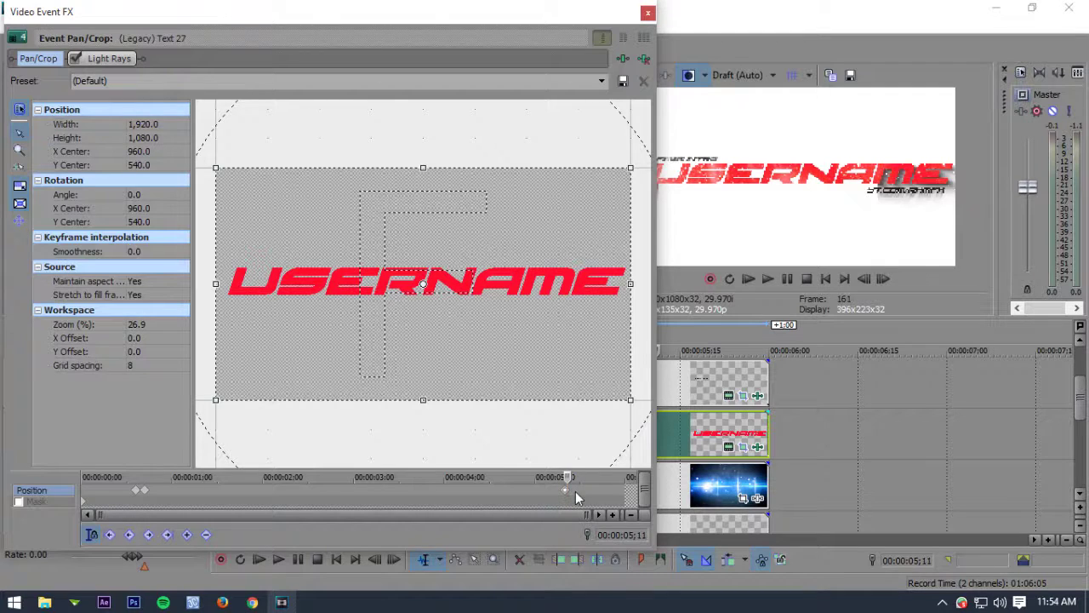
- Push USERNAME off-screen at 5;12 and smooth its 5;10 keyframe
left_click(572, 494)
left_click_drag(519, 302, 140, 300)
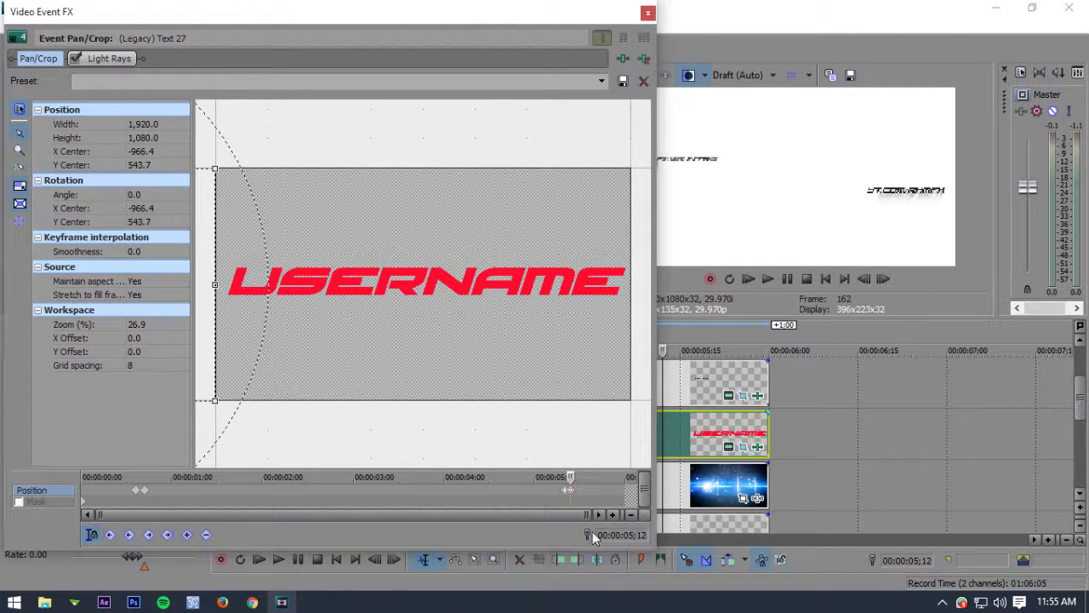
right_click(568, 492)
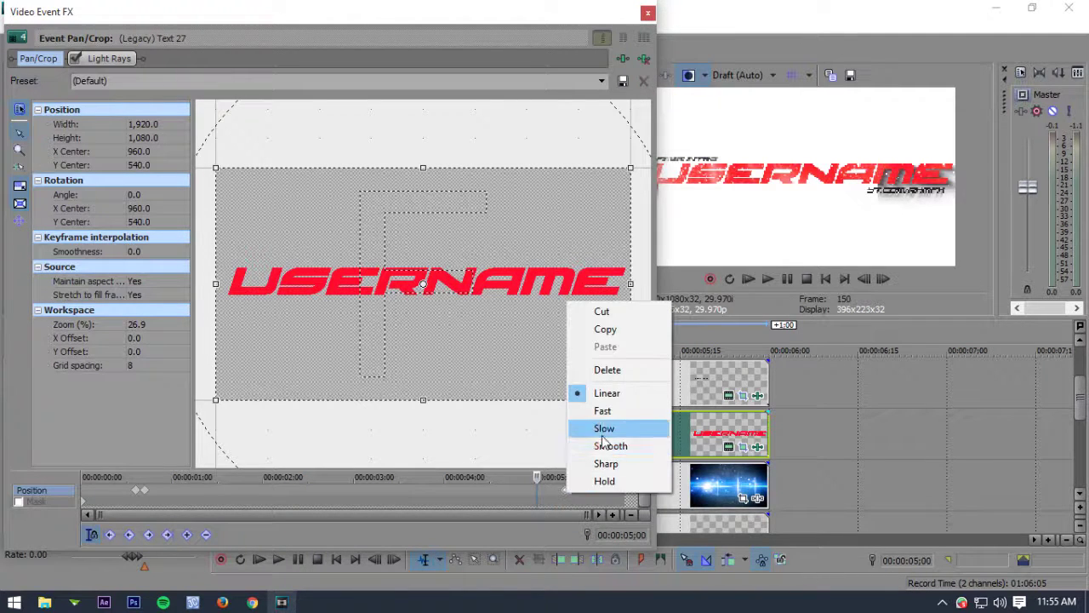
left_click(604, 445)
left_click(568, 493)
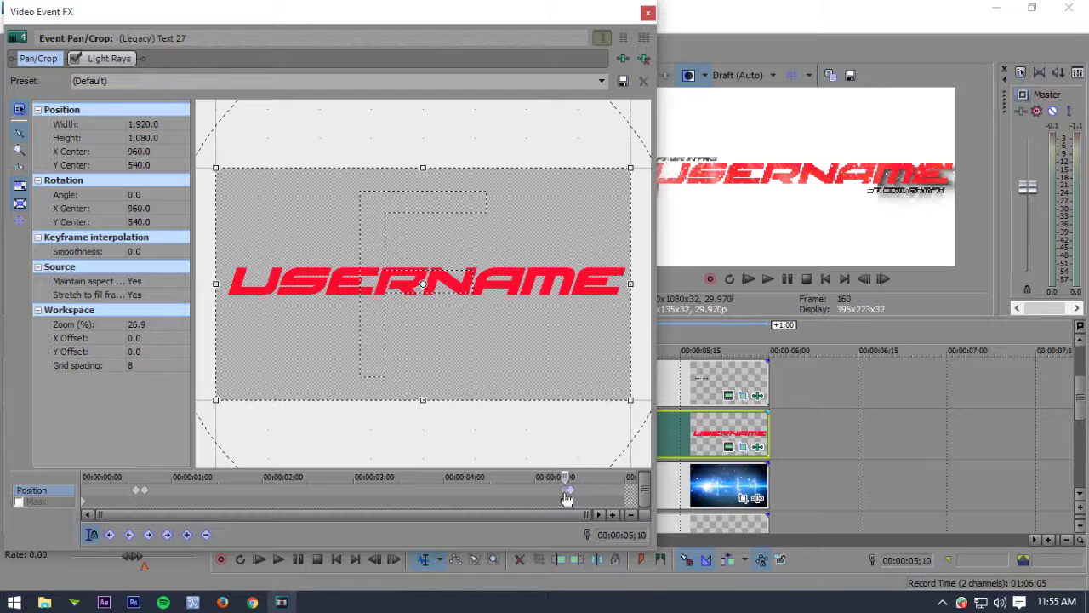
left_click(647, 13)
- Push the FREE INTRO caption off-screen at 5;12
left_click(744, 395)
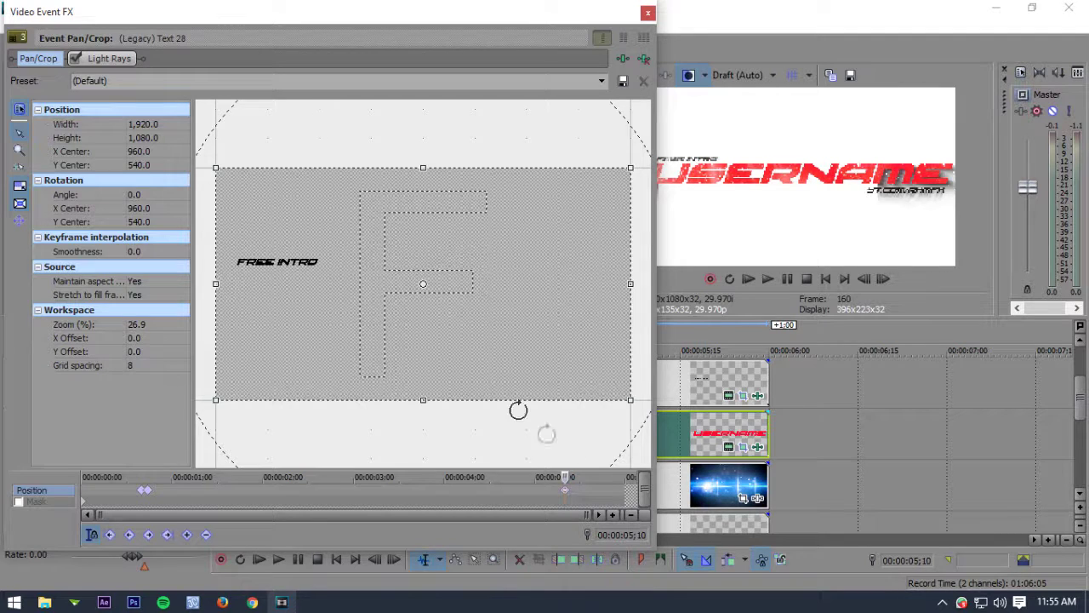
left_click(568, 493)
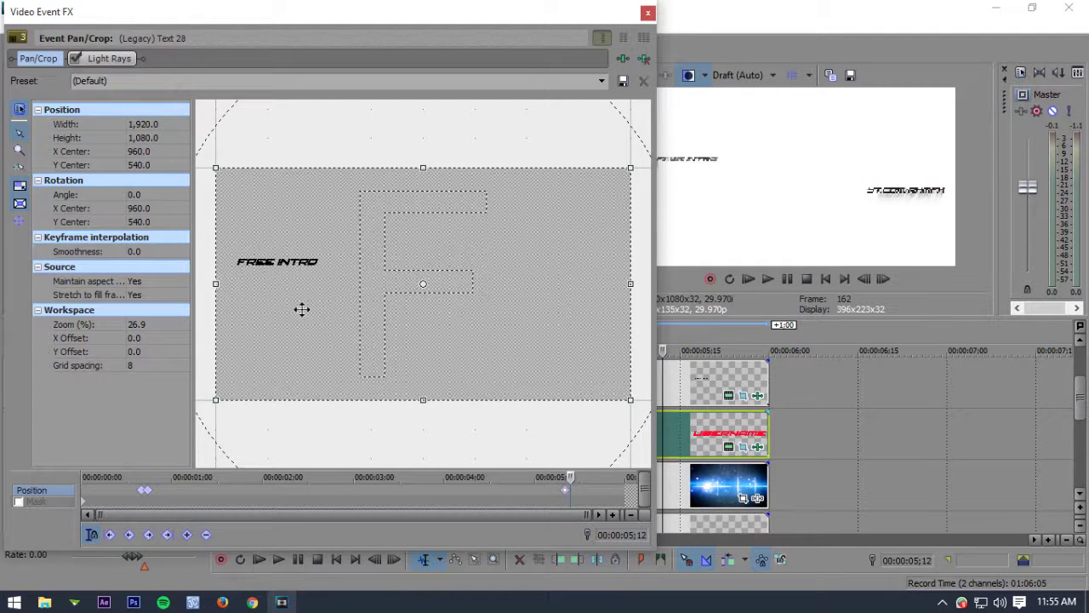
left_click_drag(302, 309, 410, 311)
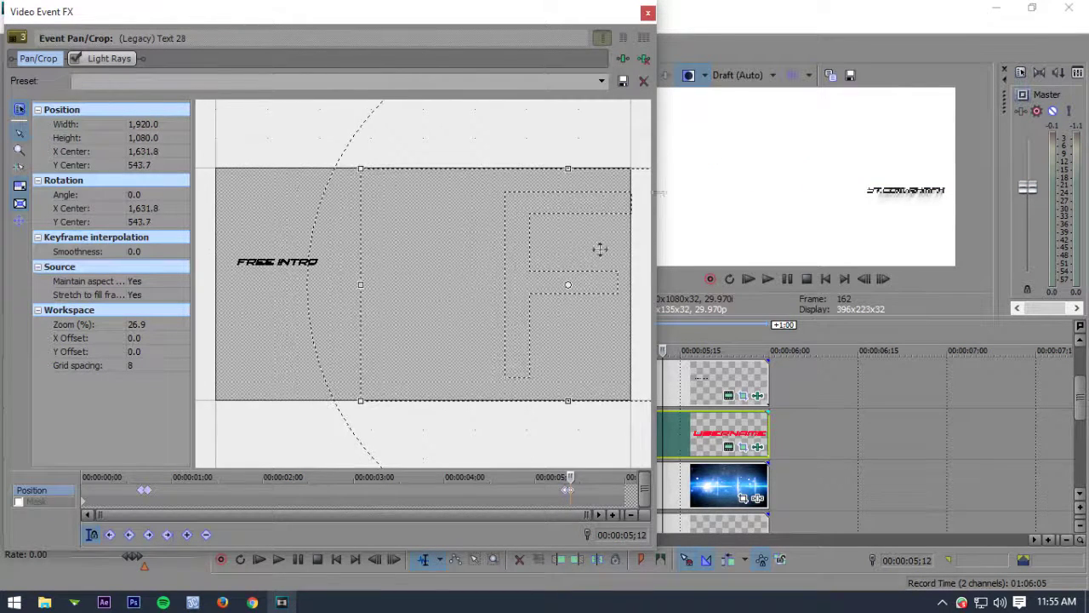
left_click(648, 14)
- Push the YT.COM/RKMFX caption off-screen left at 5;12 and smooth its earlier keyframe
scroll(1081, 392, "up", 1)
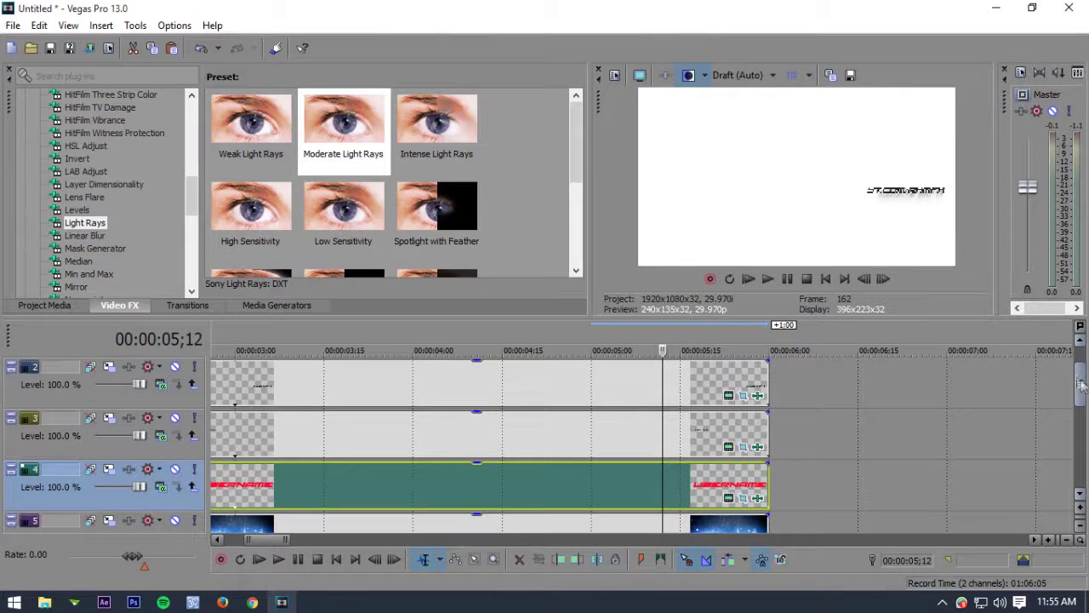
left_click(744, 397)
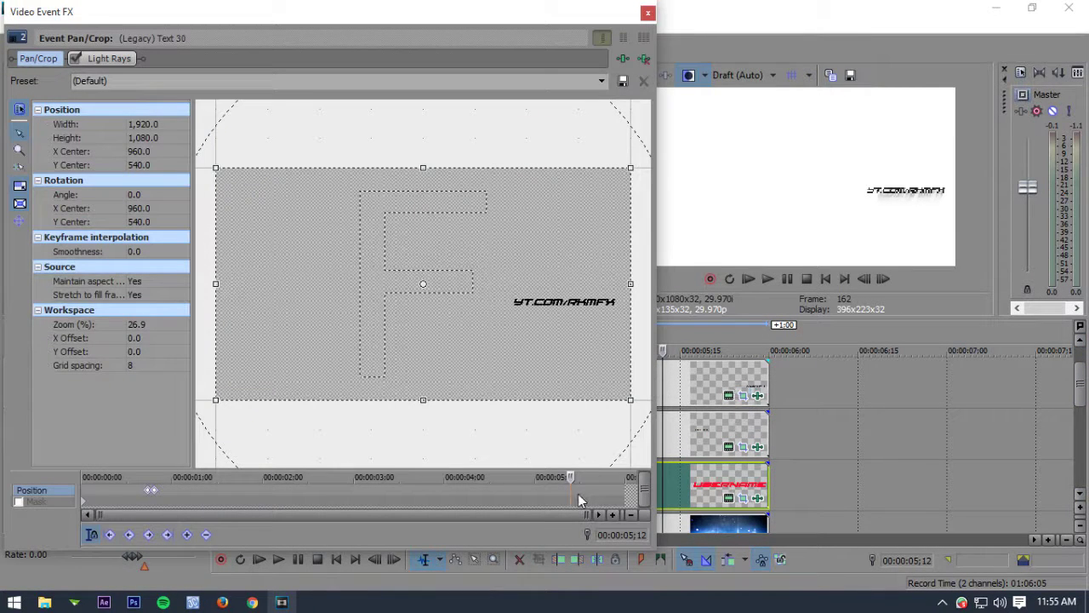
key("Left")
key("Left")
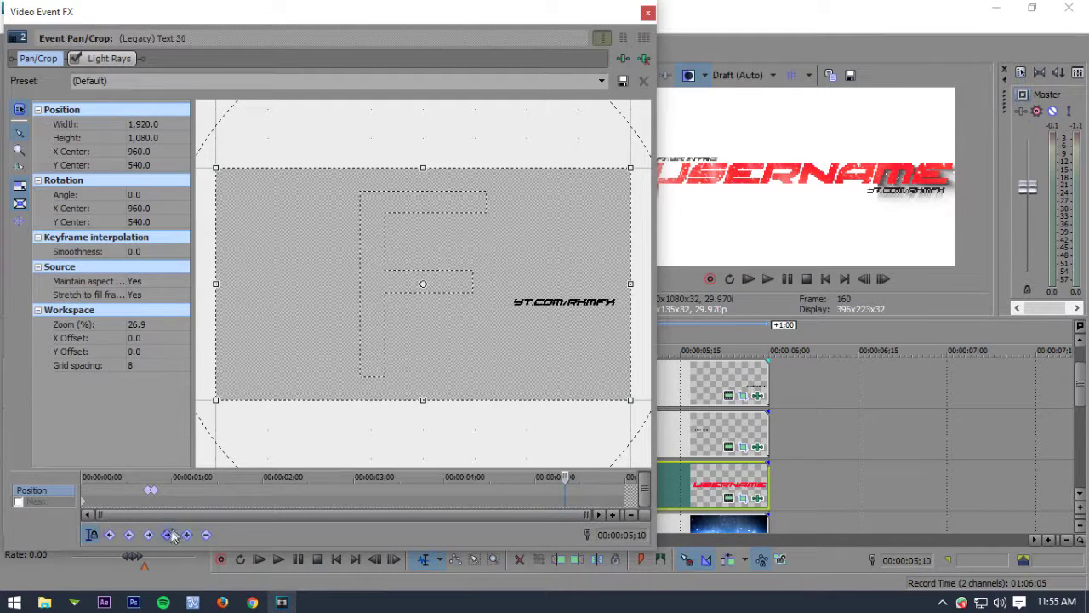
left_click(569, 495)
left_click_drag(494, 319, 383, 324)
left_click(546, 494)
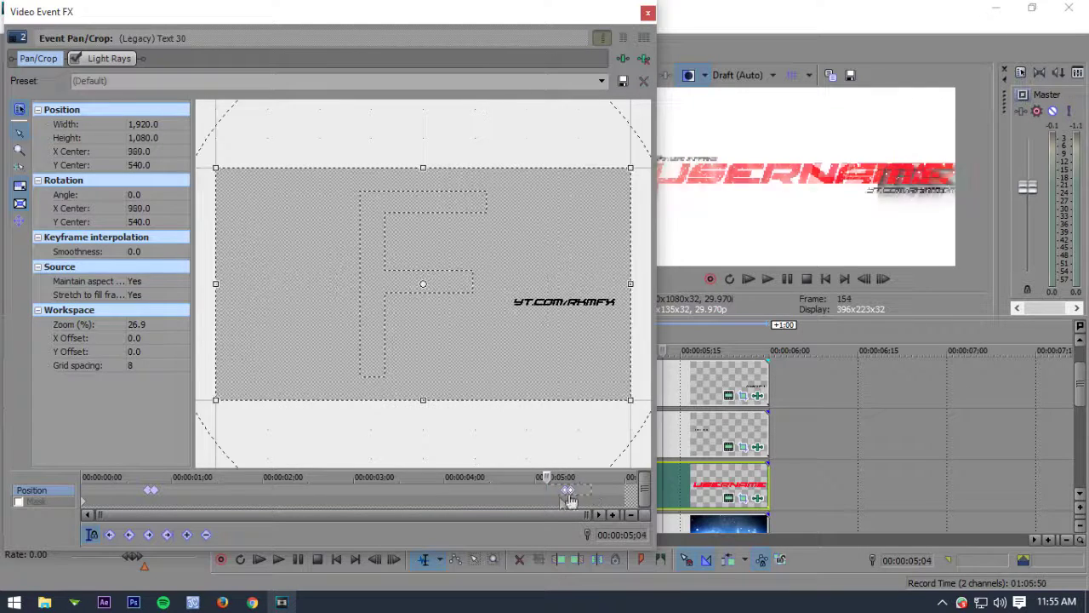
right_click(571, 492)
left_click(596, 446)
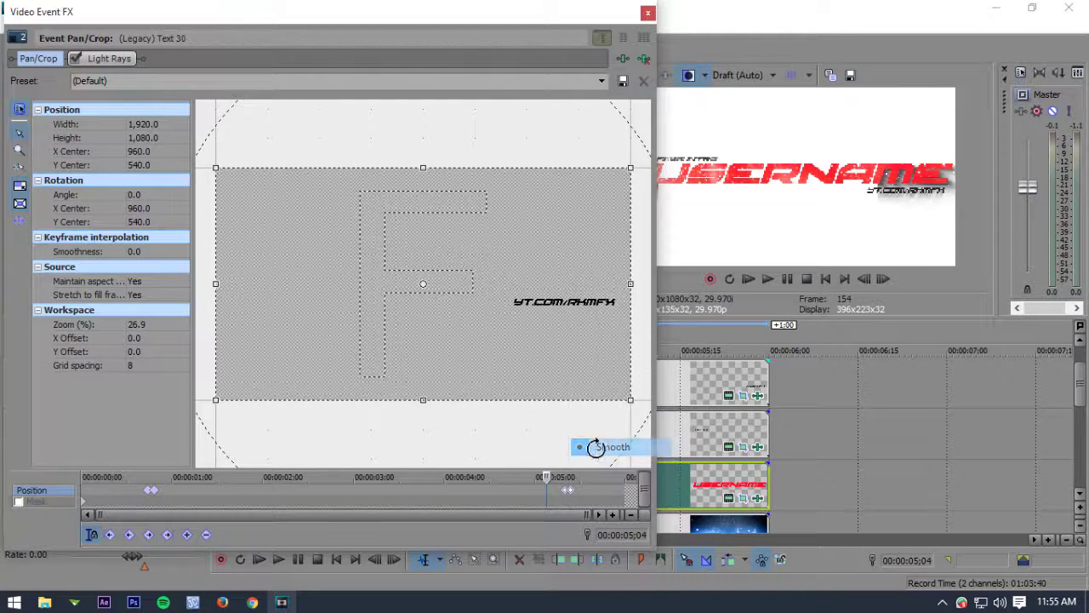
left_click(648, 12)
scroll(1083, 365, "up", 2)
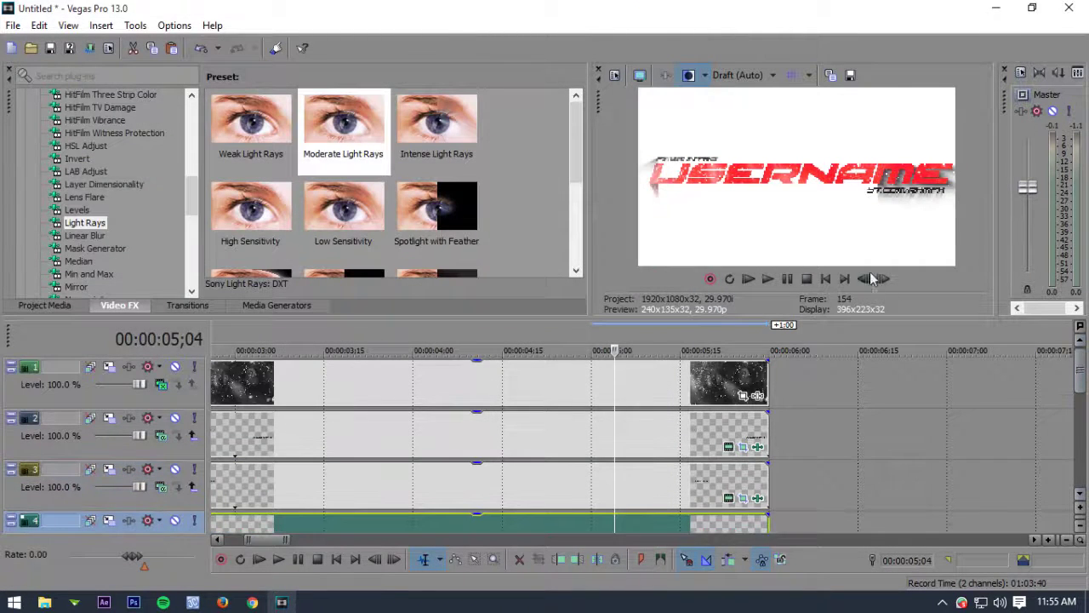
left_click(826, 278)
left_click(787, 278)
scroll(803, 406, "down", 2)
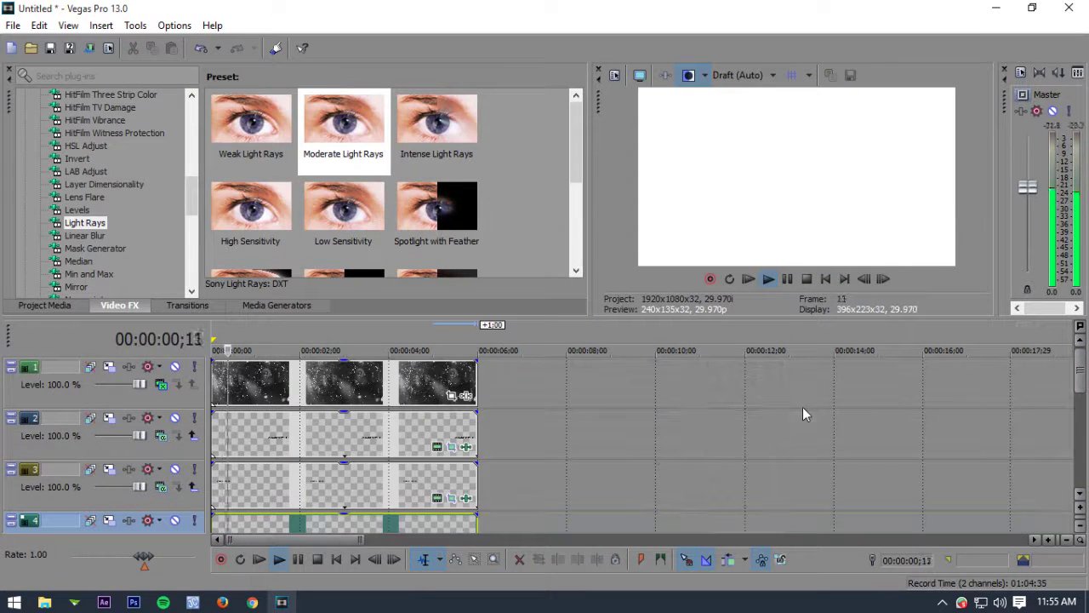
left_click(13, 25)
left_click(100, 151)
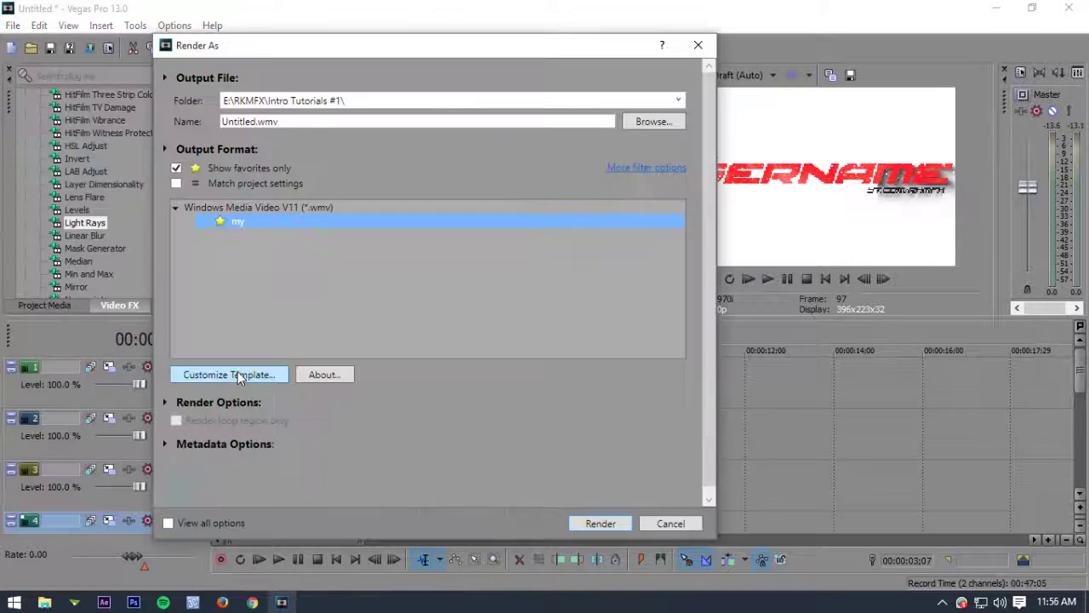
left_click(237, 372)
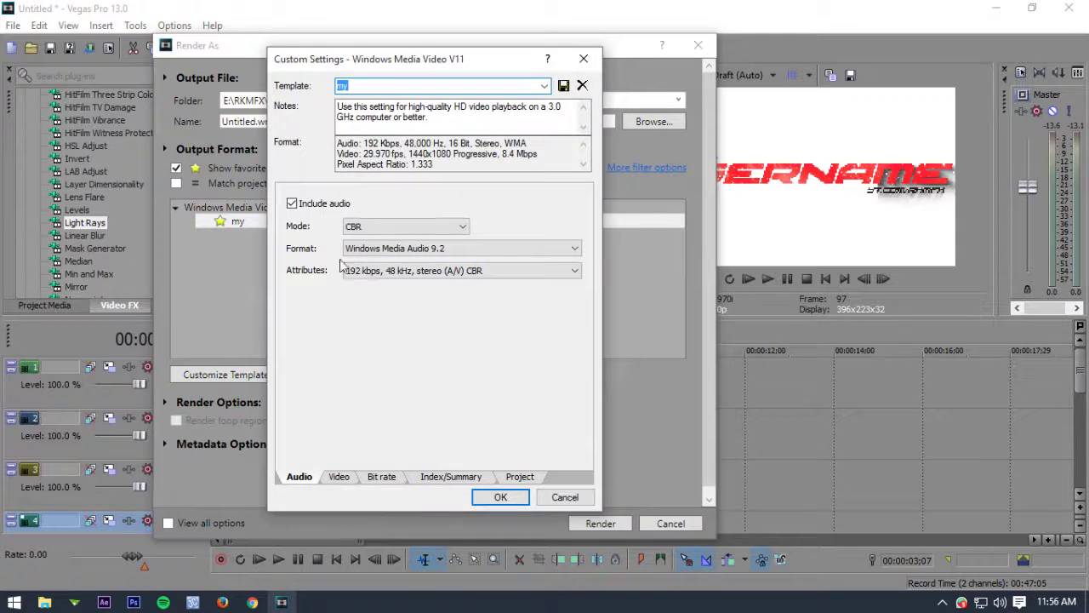
left_click(341, 478)
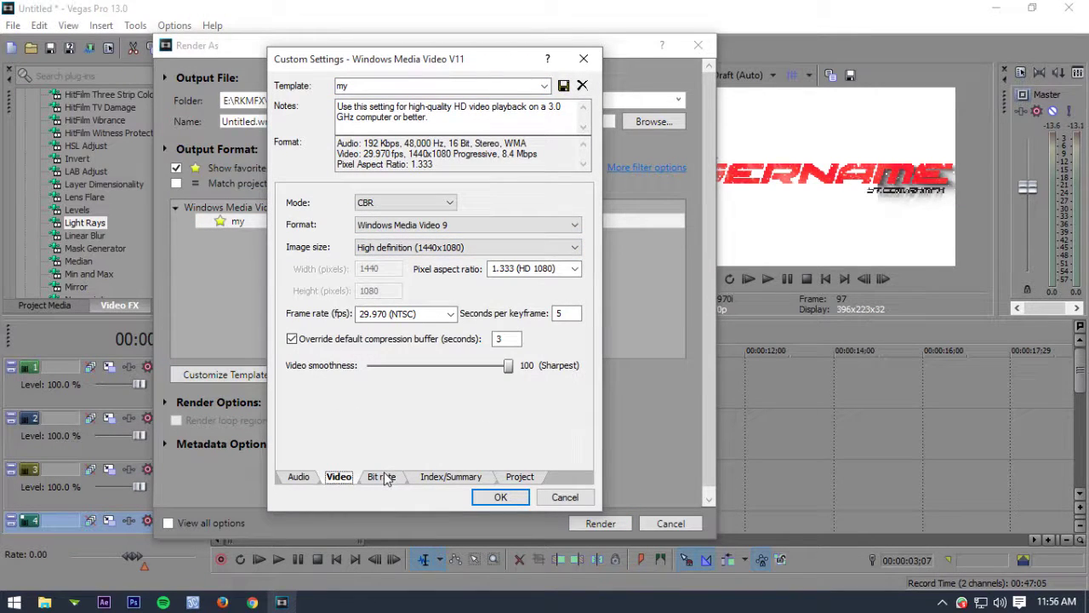
left_click(448, 225)
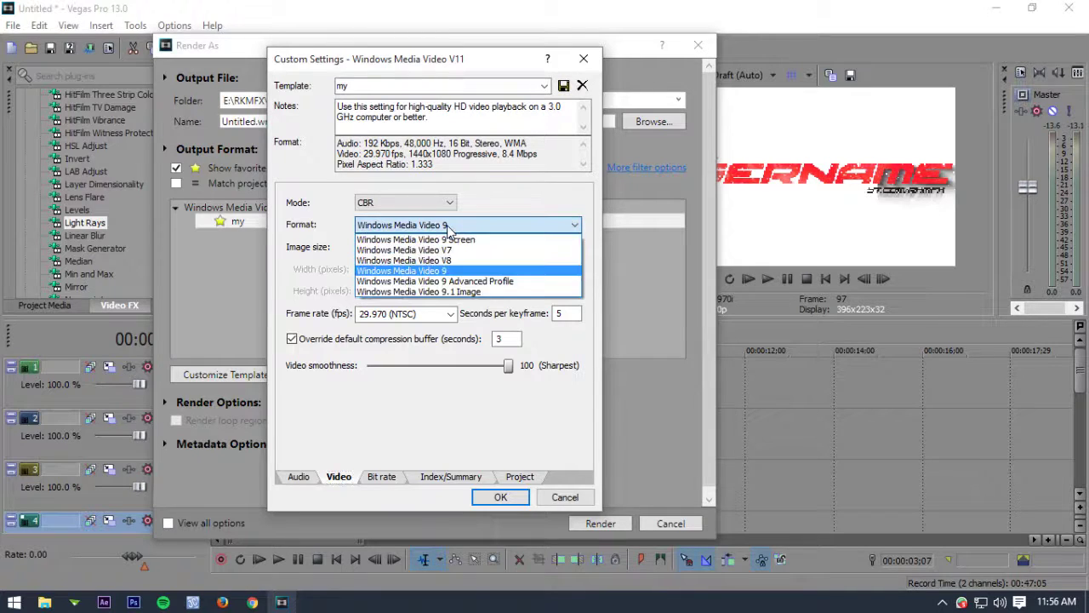
left_click(383, 477)
left_click(451, 477)
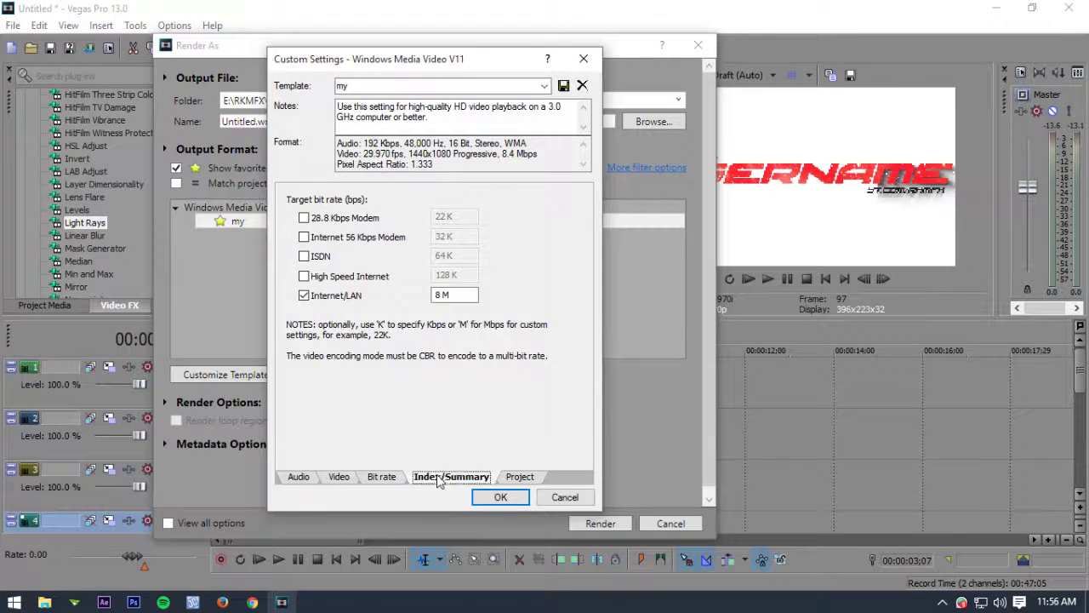
left_click(519, 477)
left_click(501, 497)
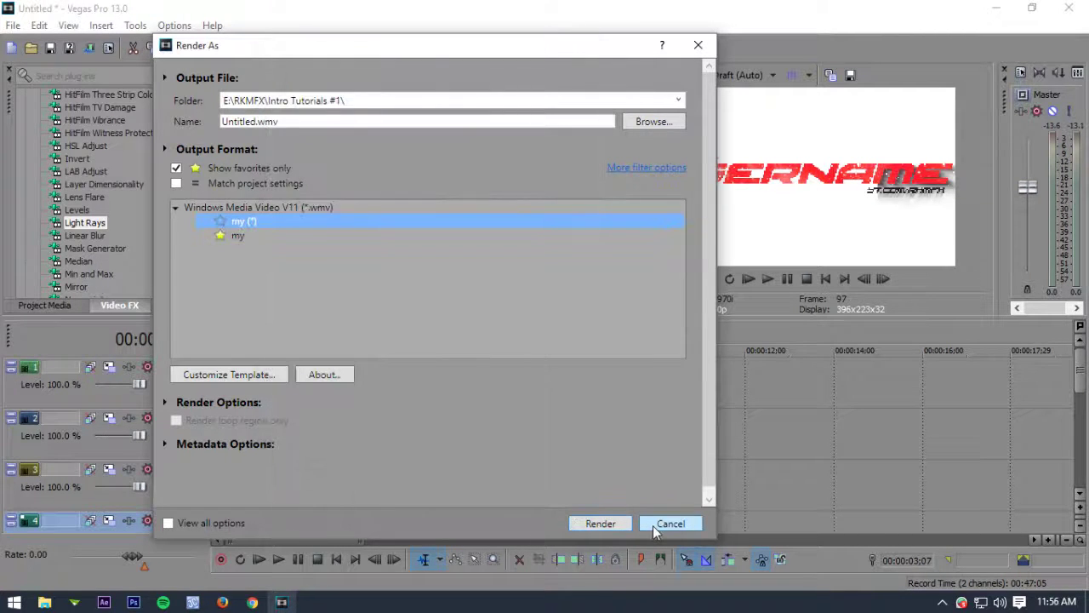
left_click(650, 523)
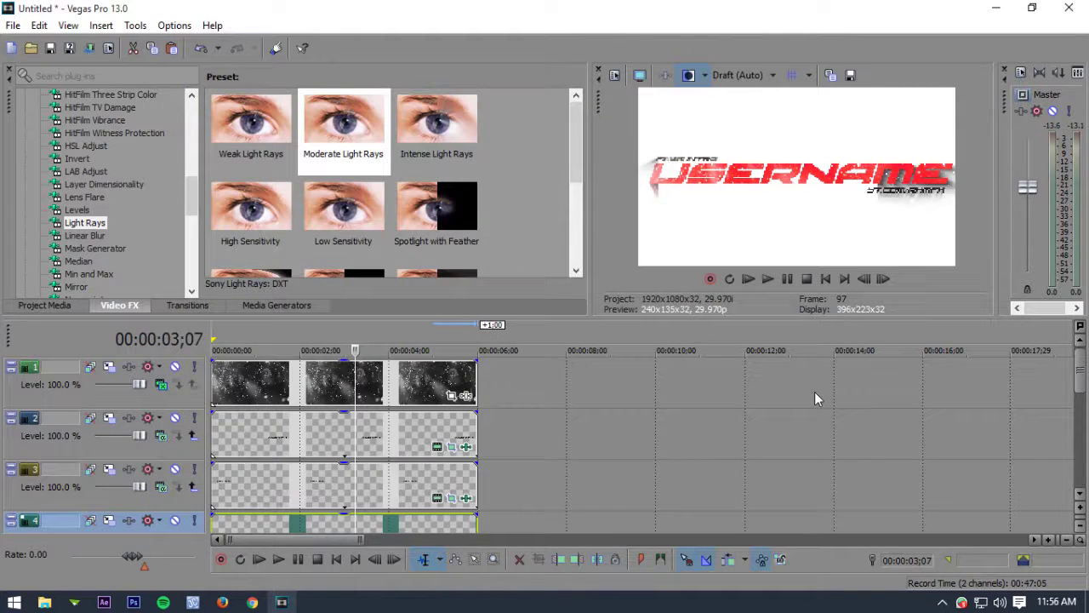